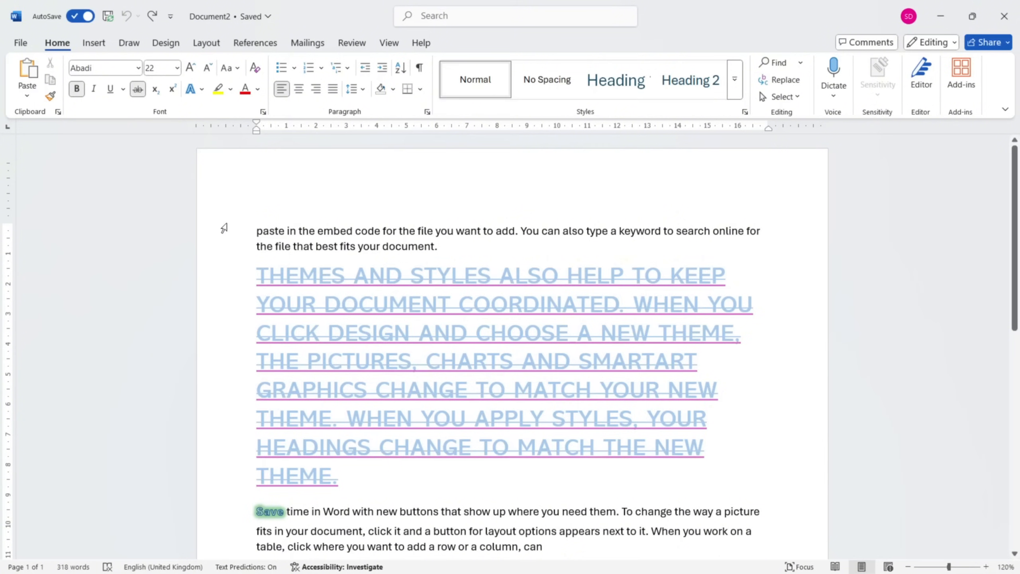
# Clear all formatting from the text of the entire document.
pyautogui.moveTo(222, 228); pyautogui.dragTo(220, 471)
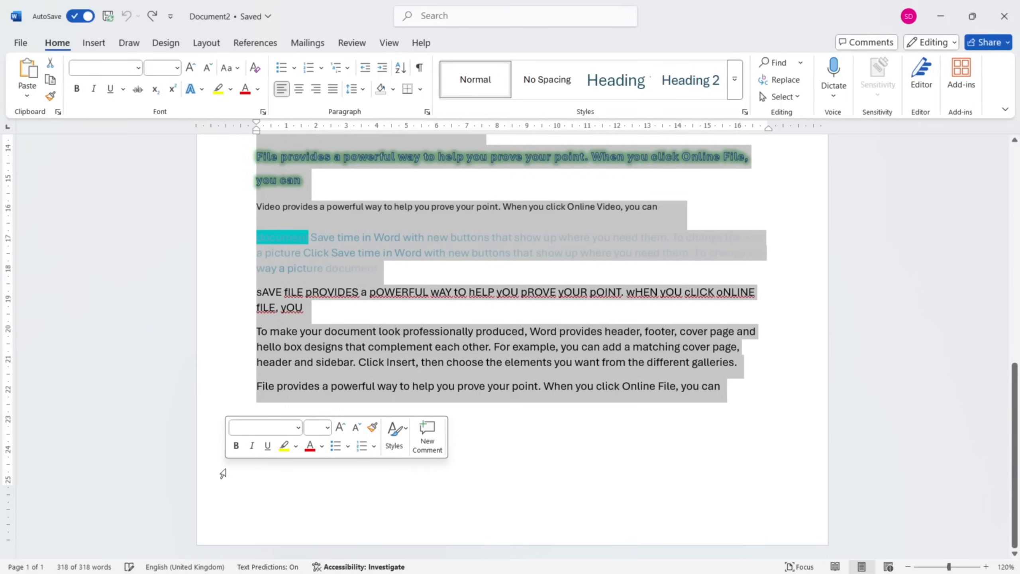
pyautogui.click(255, 70)
pyautogui.scroll(2, 298, 219)
pyautogui.scroll(10, 299, 219)
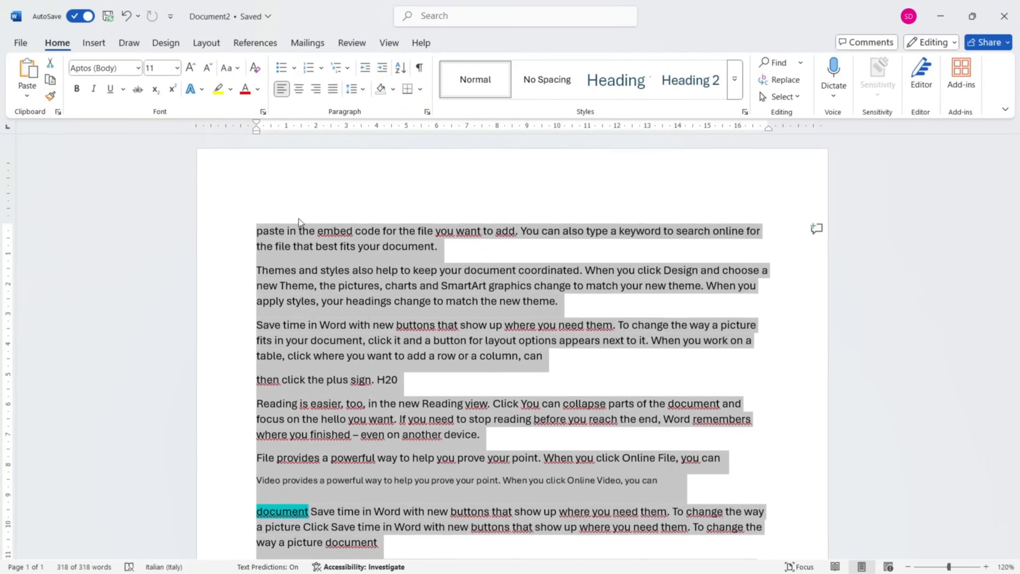
pyautogui.click(251, 368)
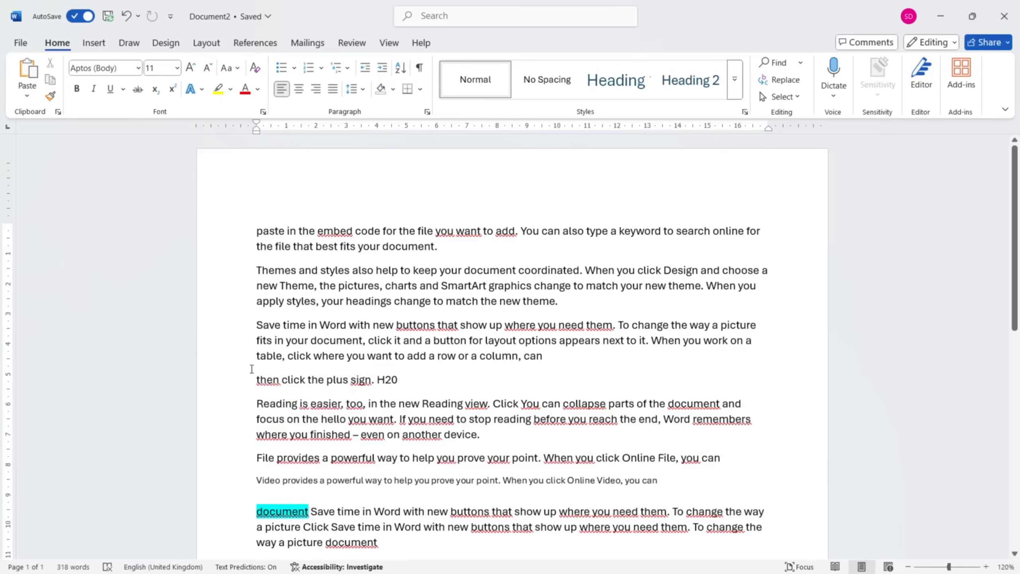
# Remove the turquoise highlight from the word "document" by setting its highlight to No Colour.
pyautogui.rightClick(279, 515)
pyautogui.press('Escape')
pyautogui.doubleClick(293, 512)
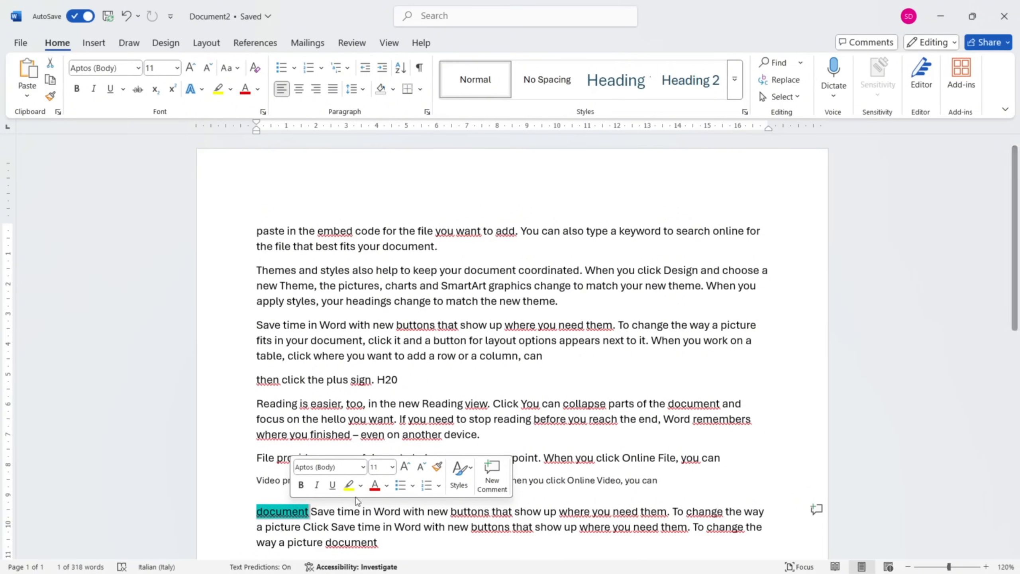
pyautogui.click(361, 485)
pyautogui.click(373, 446)
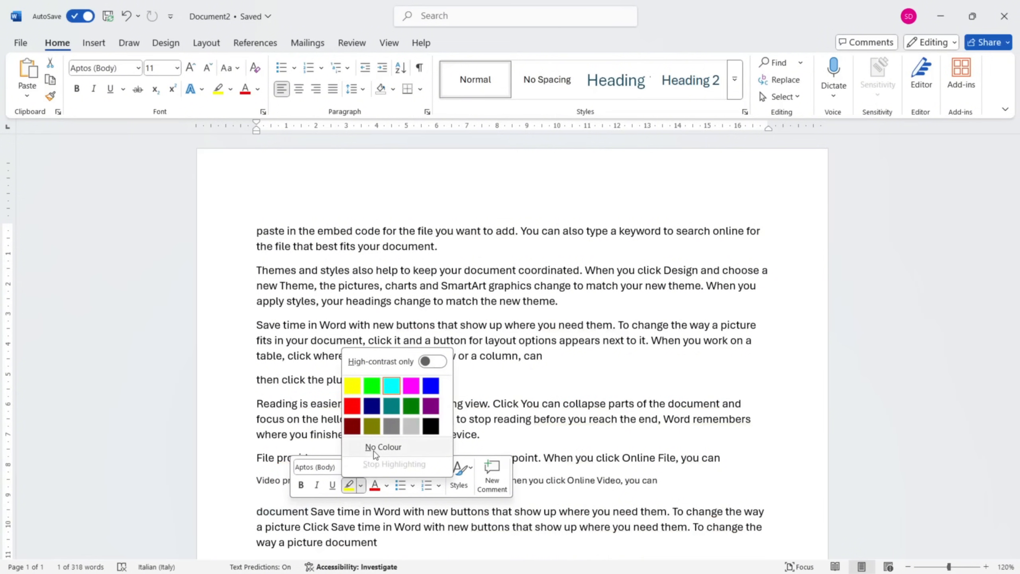
pyautogui.click(452, 389)
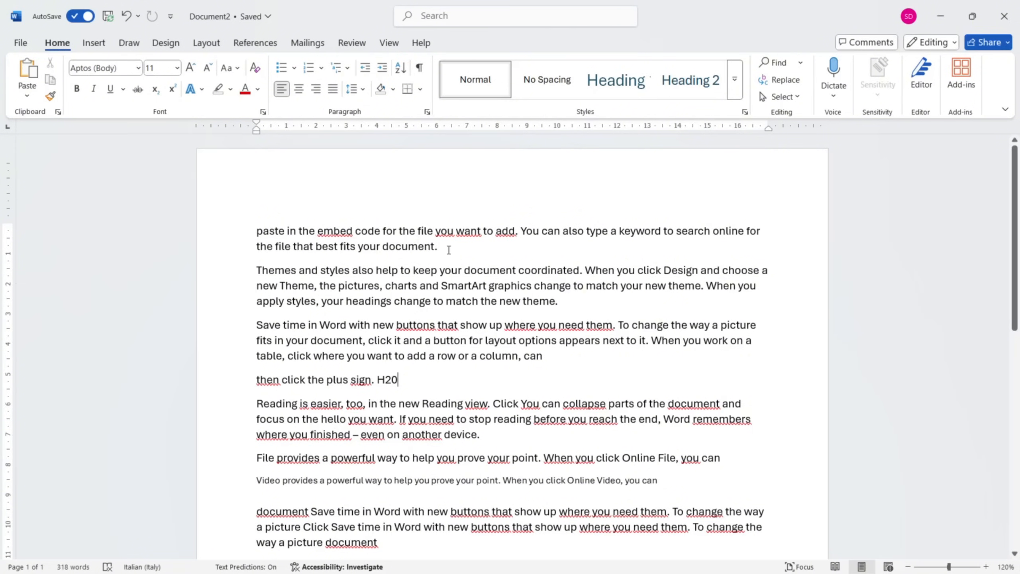
# Centre the "Themes and styles" paragraph and right-align the "Save time in Word" paragraph below it.
pyautogui.scroll(-8, 449, 250)
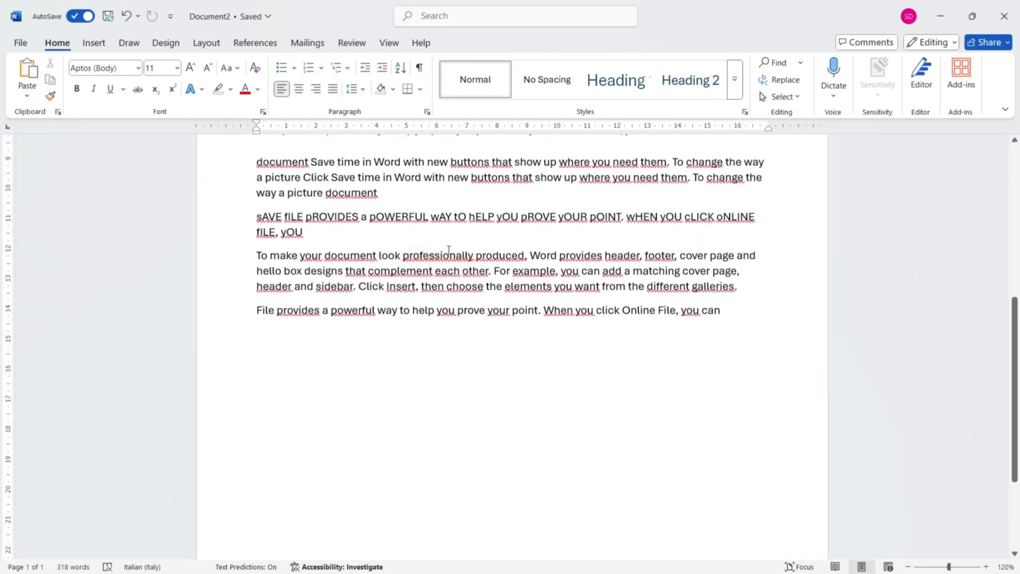
pyautogui.scroll(8, 449, 249)
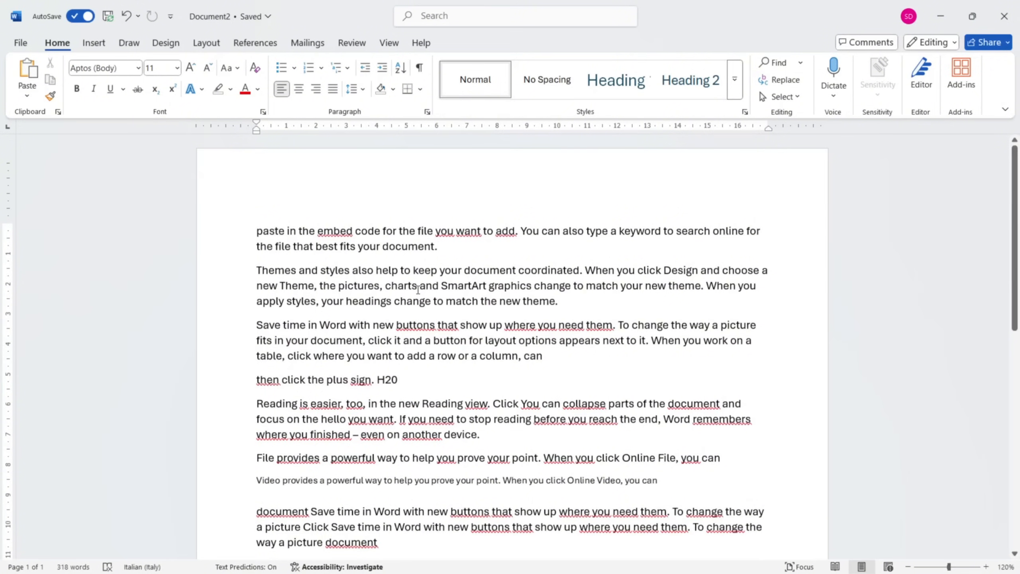
pyautogui.click(301, 90)
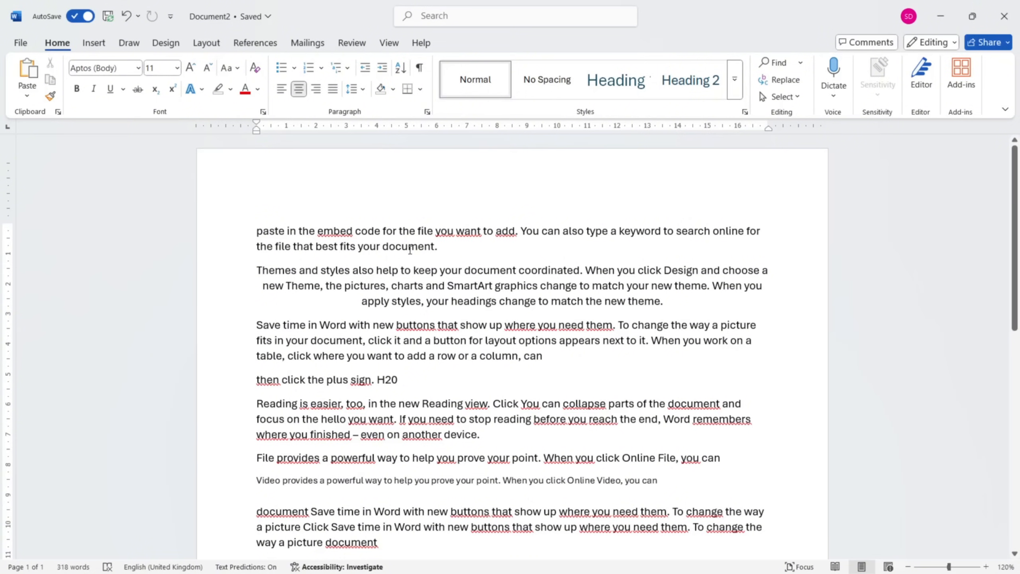
pyautogui.click(475, 345)
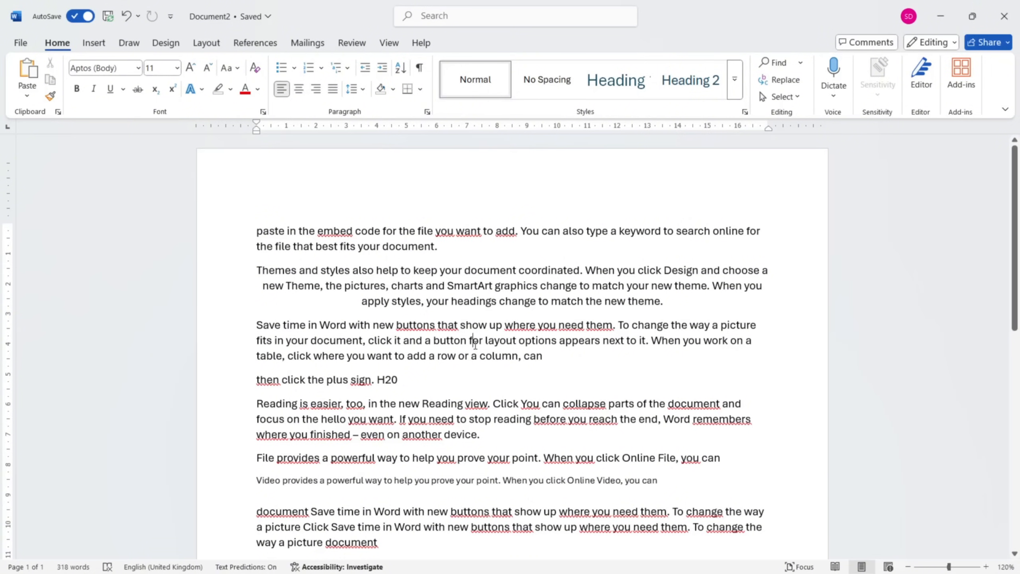
pyautogui.click(316, 90)
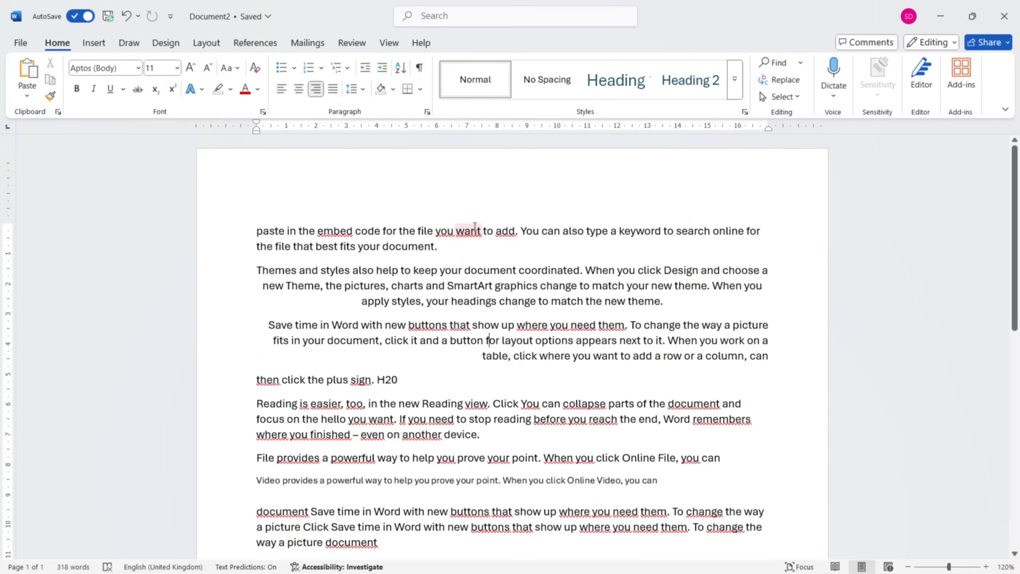
# Justify the paragraph starting with "Reading is easier".
pyautogui.click(467, 421)
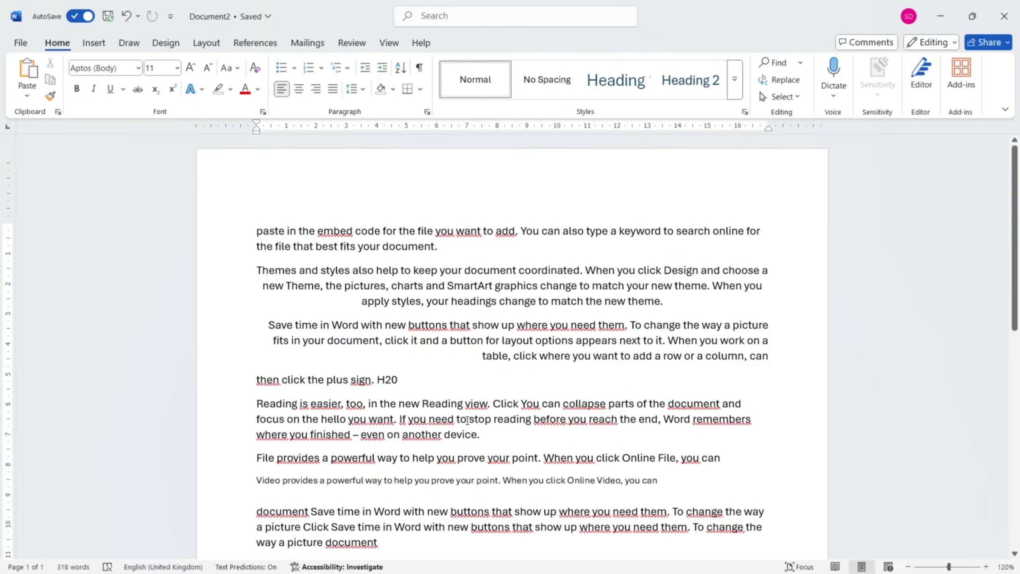
pyautogui.click(333, 88)
pyautogui.scroll(-2, 426, 288)
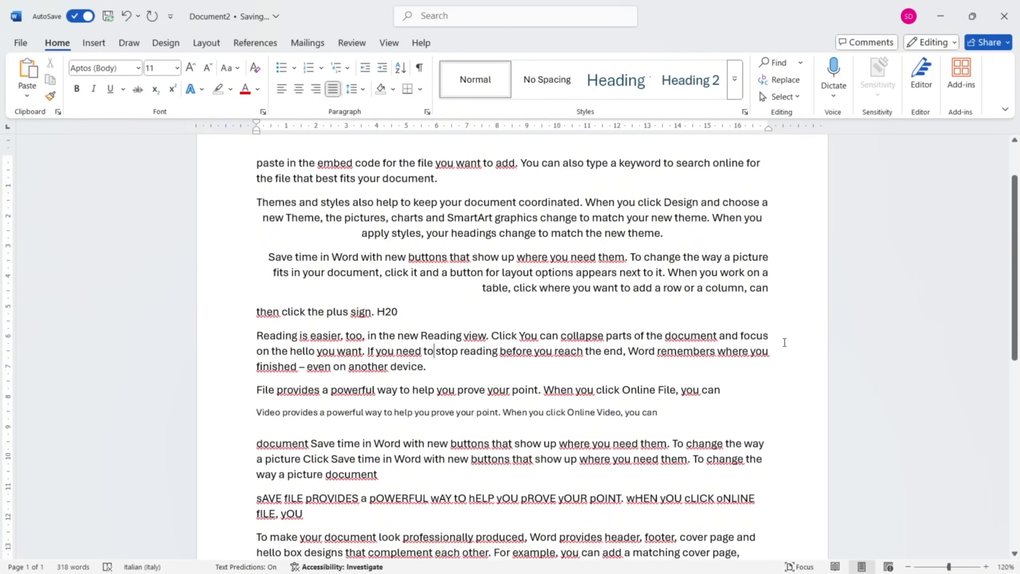
pyautogui.scroll(1, 784, 342)
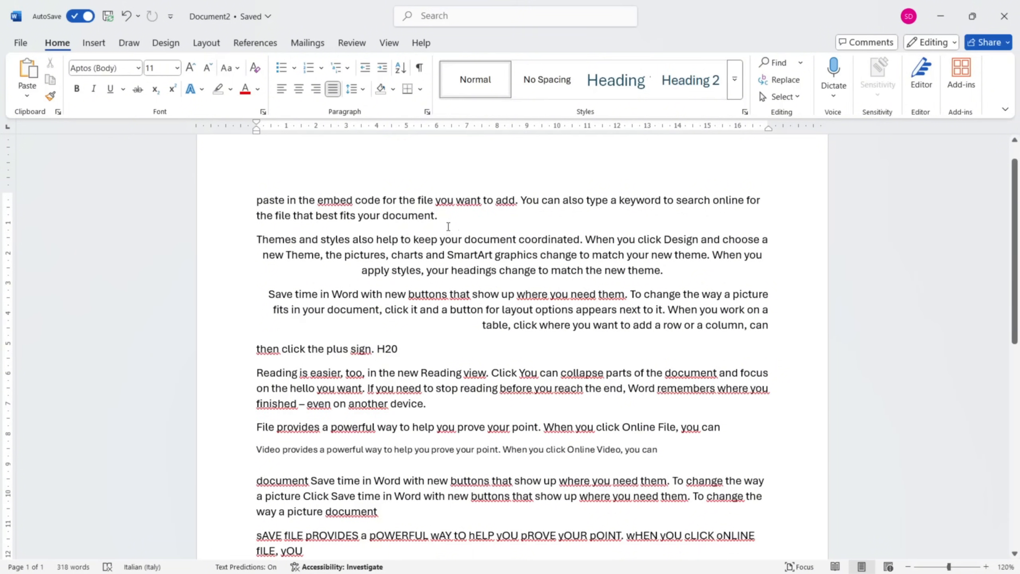
# Set the spacing before the "Reading is easier" paragraph to 17 pt.
pyautogui.doubleClick(441, 294)
pyautogui.click(204, 43)
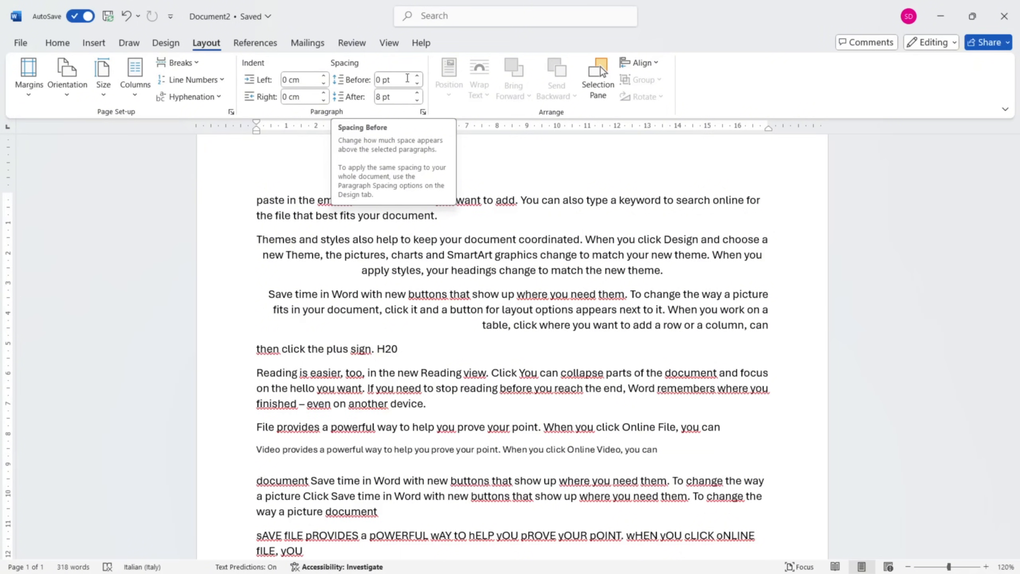
pyautogui.click(388, 79)
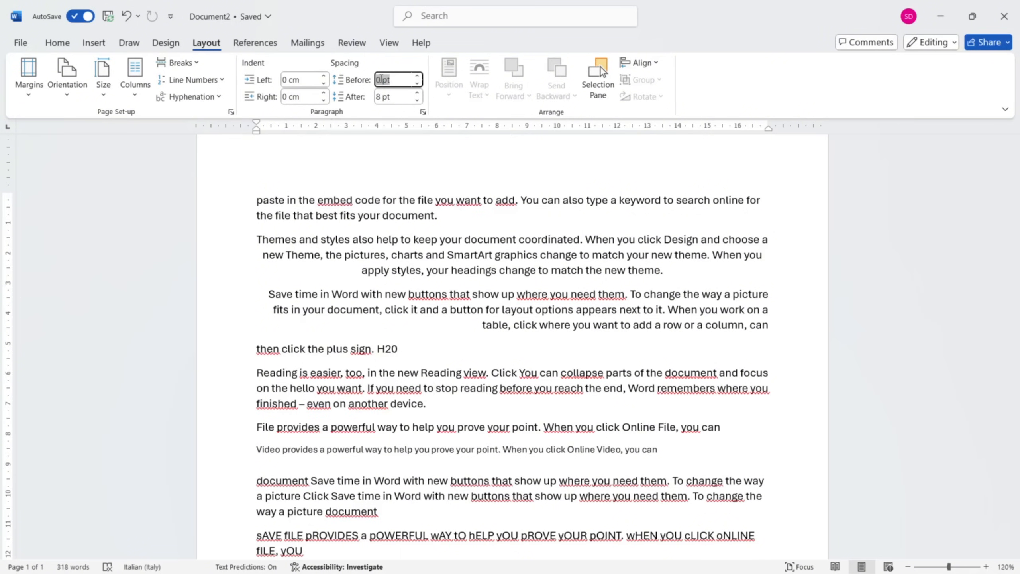
pyautogui.write('17')
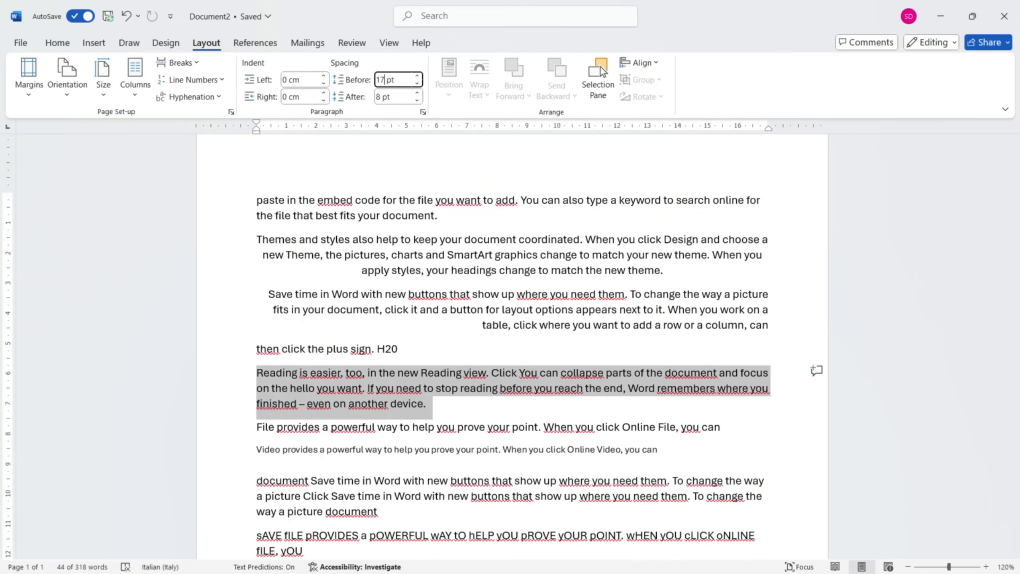
pyautogui.press('Return')
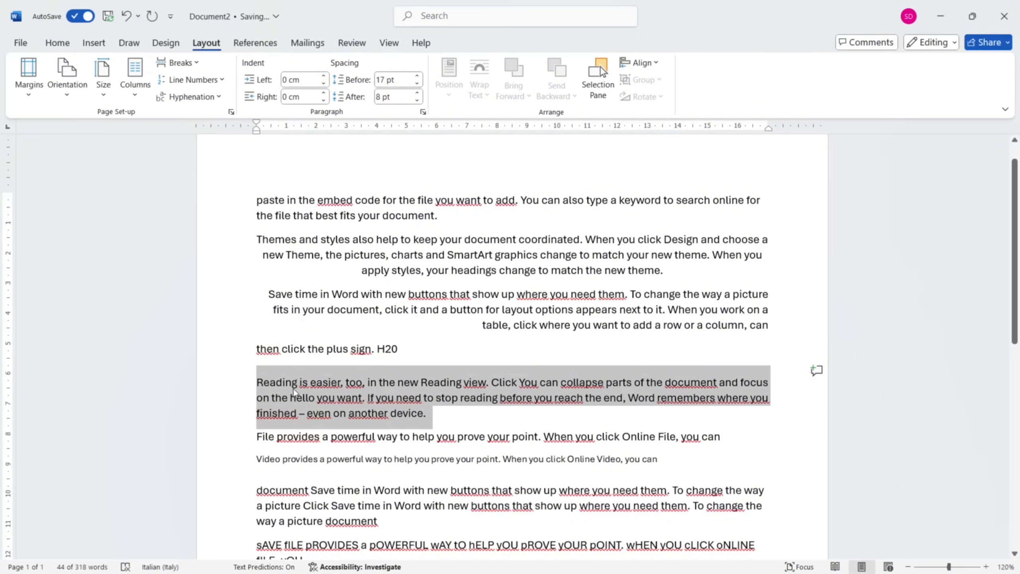
# Step the spacing before the "Reading is easier" paragraph up and down, finishing at 24 pt.
pyautogui.click(417, 77)
pyautogui.click(417, 76)
pyautogui.click(417, 77)
pyautogui.click(418, 77)
pyautogui.click(417, 76)
pyautogui.click(417, 76)
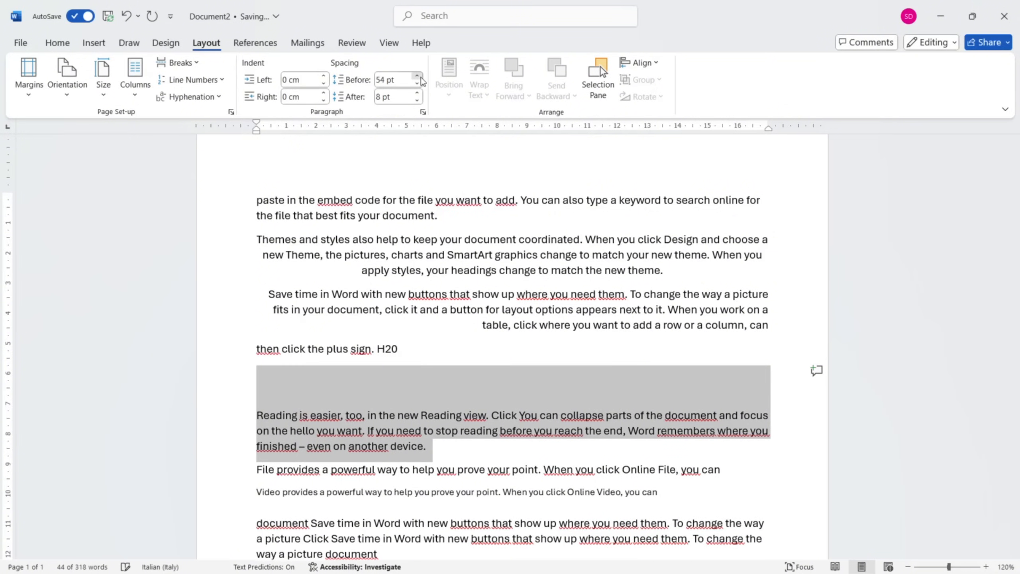
pyautogui.click(418, 76)
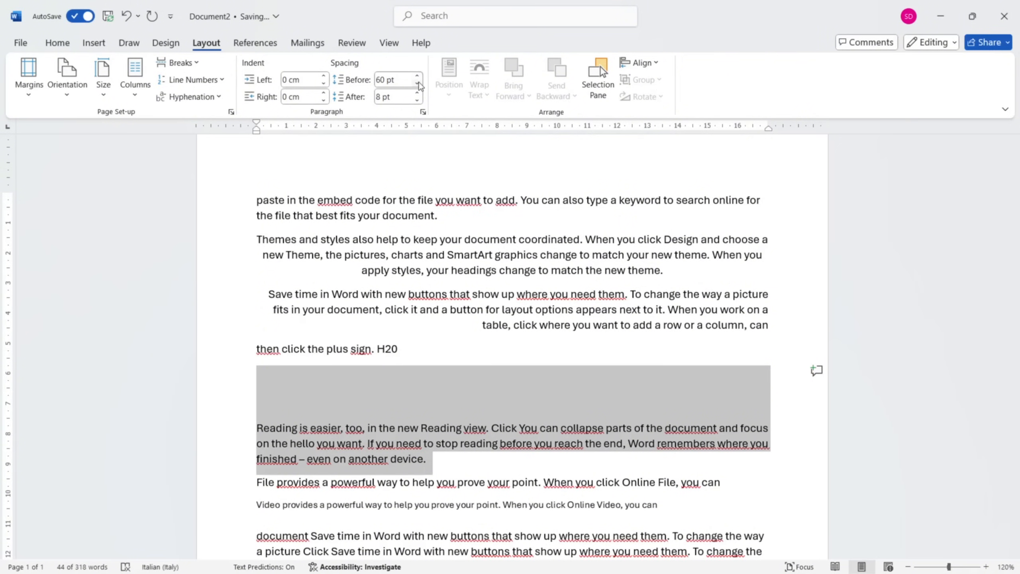
pyautogui.click(418, 83)
pyautogui.click(417, 83)
pyautogui.click(417, 83)
pyautogui.click(417, 83)
pyautogui.click(417, 83)
pyautogui.click(418, 83)
pyautogui.click(418, 83)
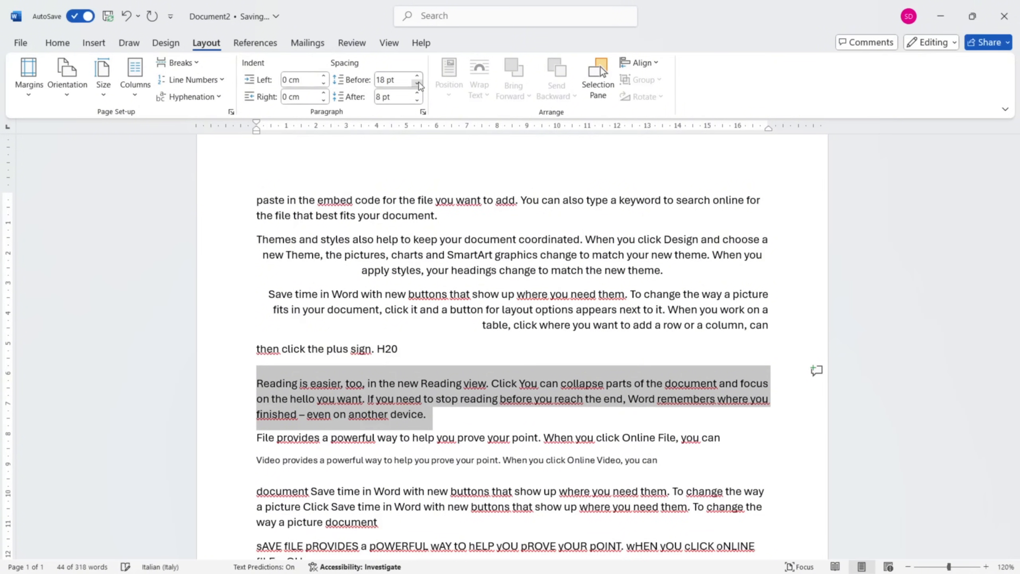
pyautogui.click(418, 77)
pyautogui.click(417, 77)
pyautogui.click(418, 83)
pyautogui.click(417, 83)
pyautogui.click(417, 83)
pyautogui.click(418, 84)
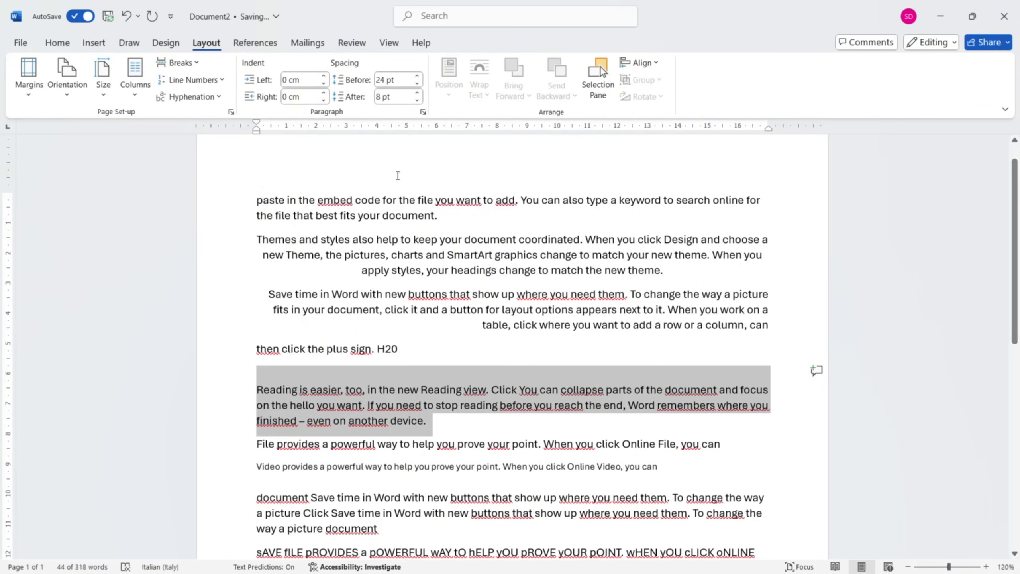
# Increase the spacing after the "Reading is easier" paragraph to 36 pt and deselect it.
pyautogui.scroll(-2, 401, 287)
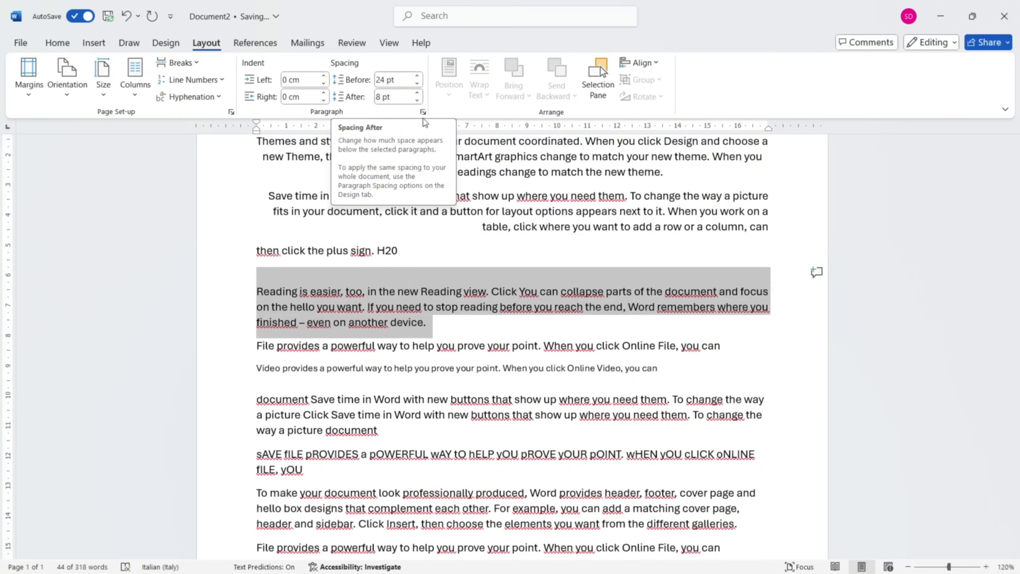
pyautogui.click(417, 93)
pyautogui.click(417, 93)
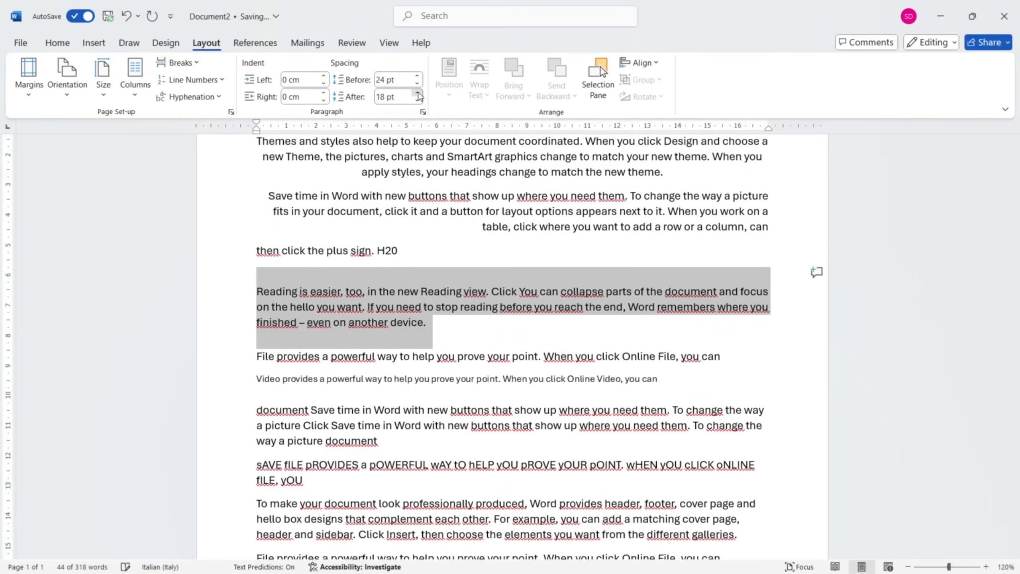
pyautogui.click(417, 93)
pyautogui.click(418, 93)
pyautogui.click(417, 93)
pyautogui.scroll(1, 451, 363)
pyautogui.click(451, 363)
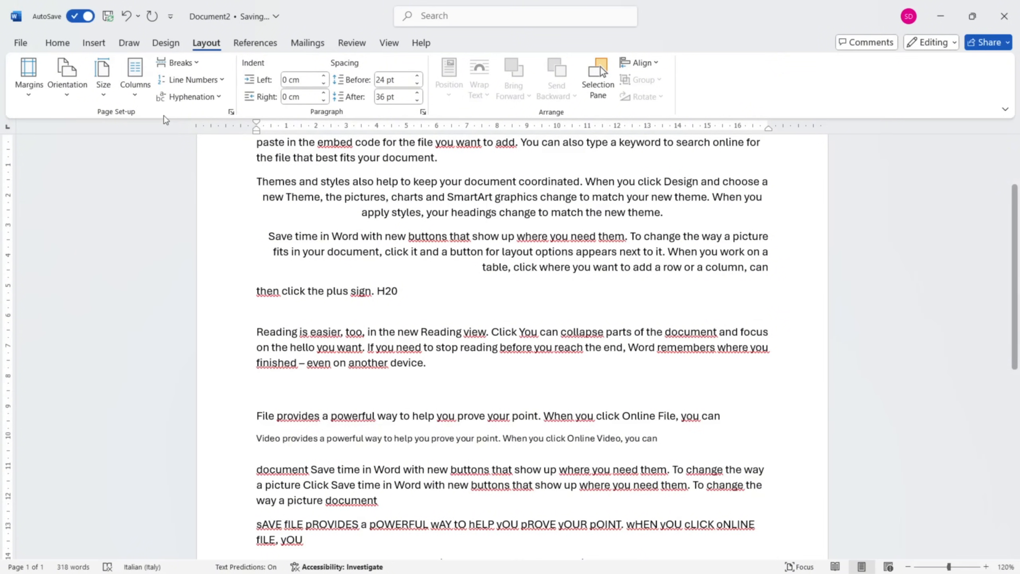
# Set the line spacing of the "Reading is easier" paragraph to 2,0.
pyautogui.click(61, 45)
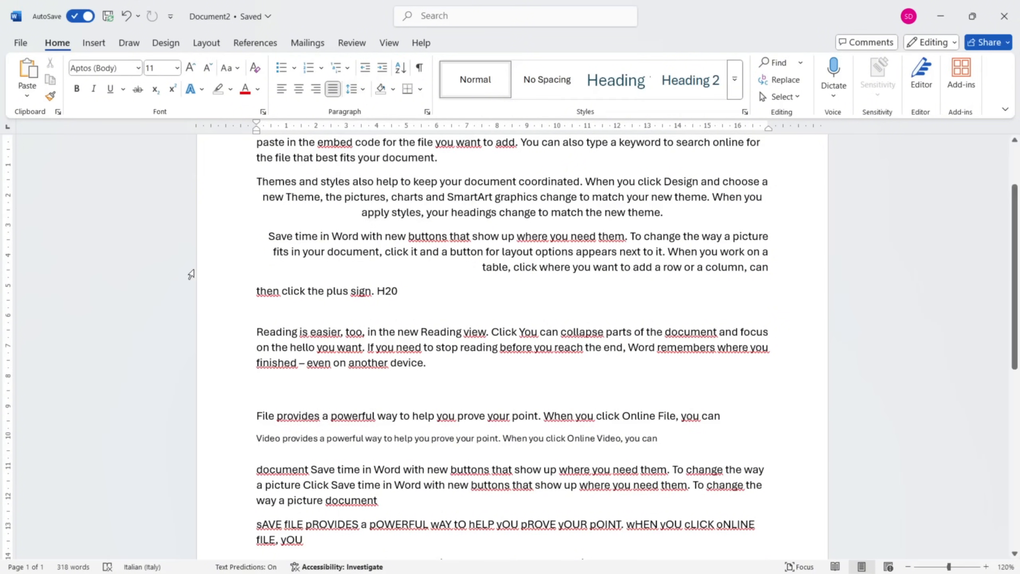
pyautogui.click(362, 91)
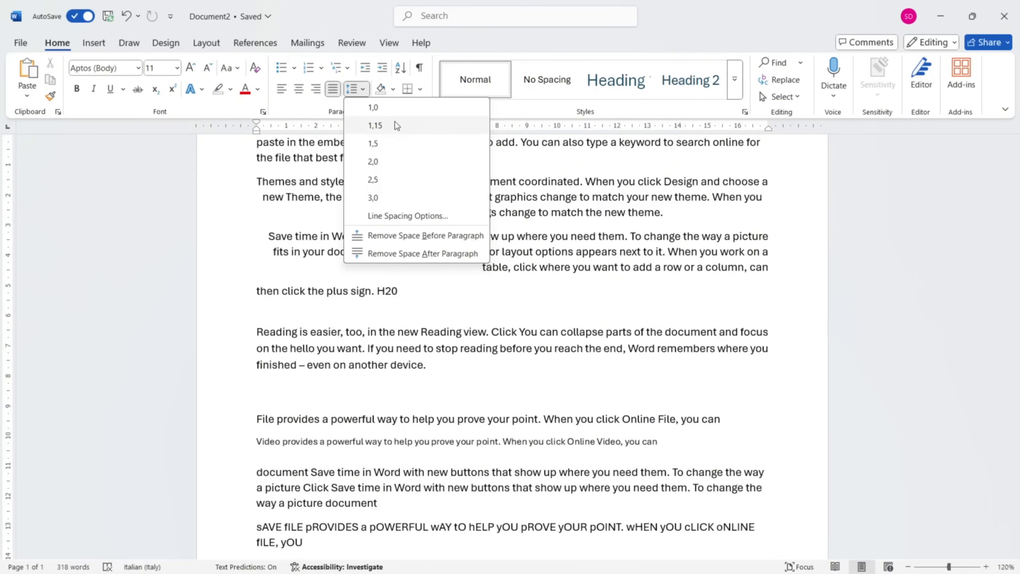
pyautogui.click(393, 165)
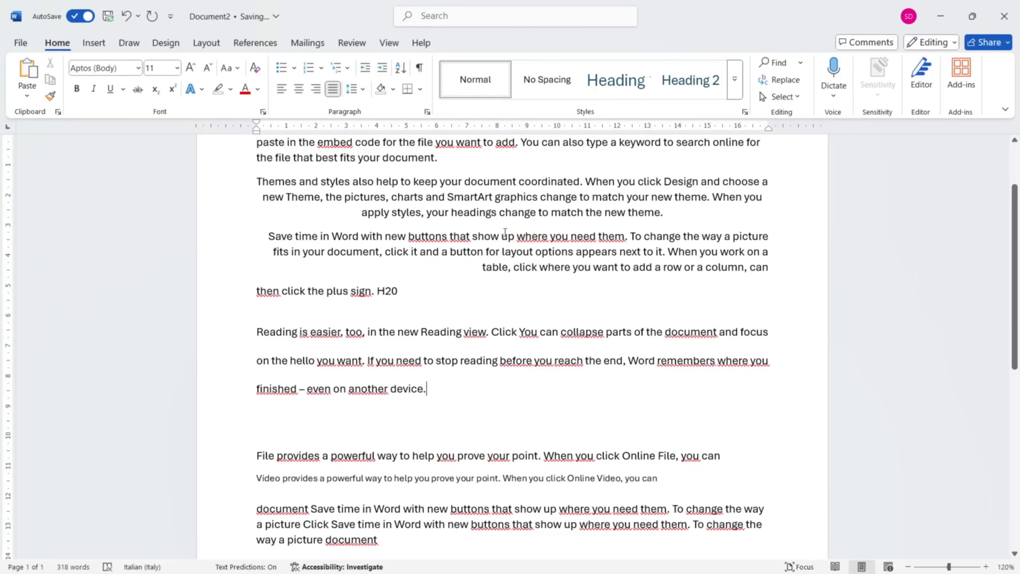
# Open the line spacing options for the "Reading is easier" paragraph and choose Single line spacing.
pyautogui.click(363, 90)
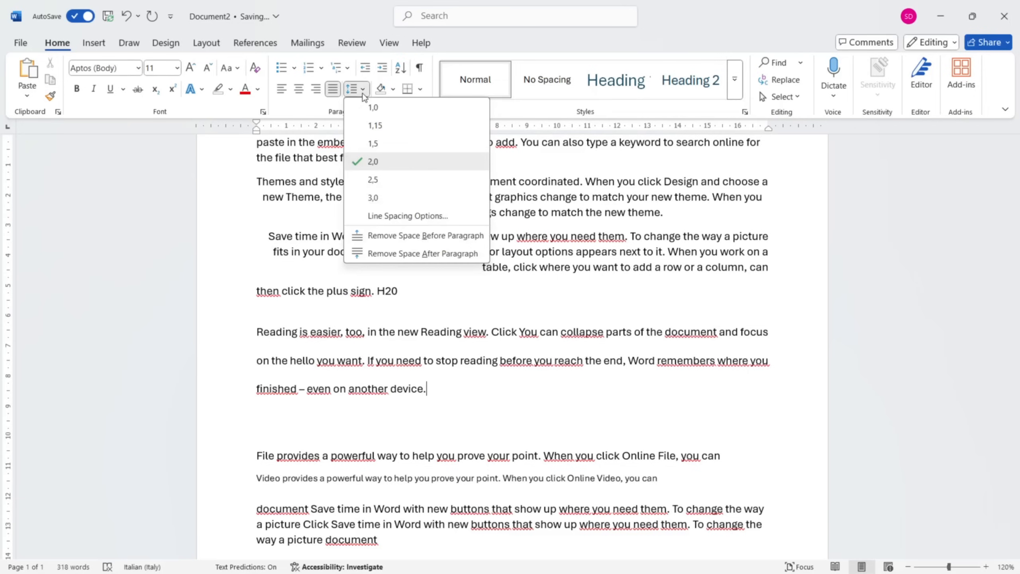
pyautogui.click(388, 217)
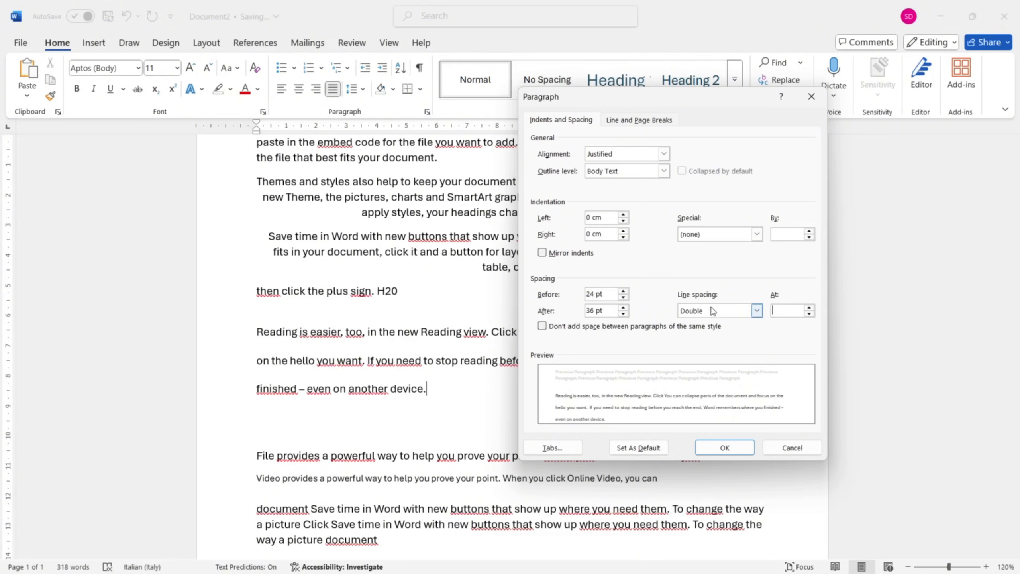
pyautogui.click(723, 311)
pyautogui.click(757, 310)
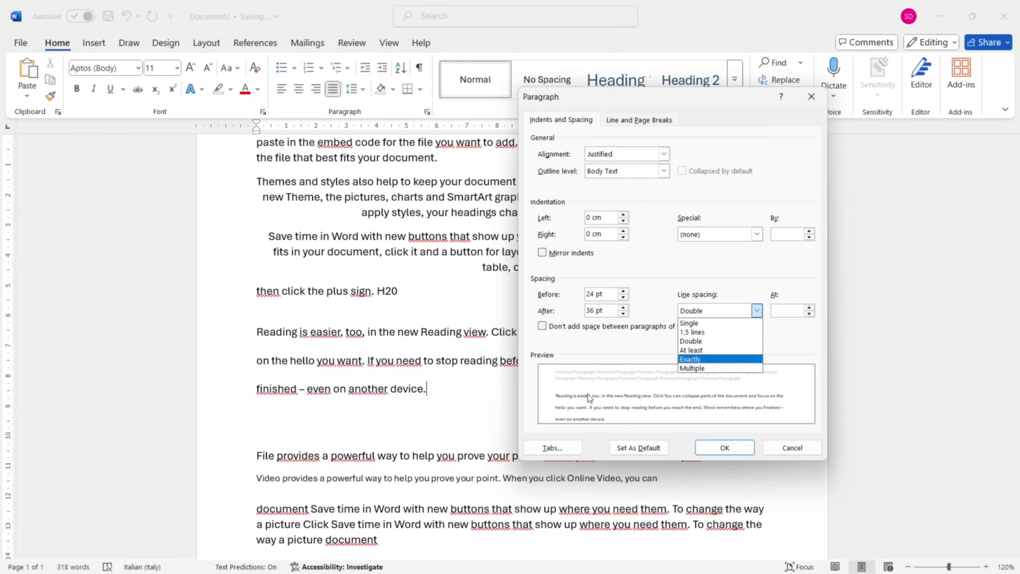
pyautogui.click(718, 323)
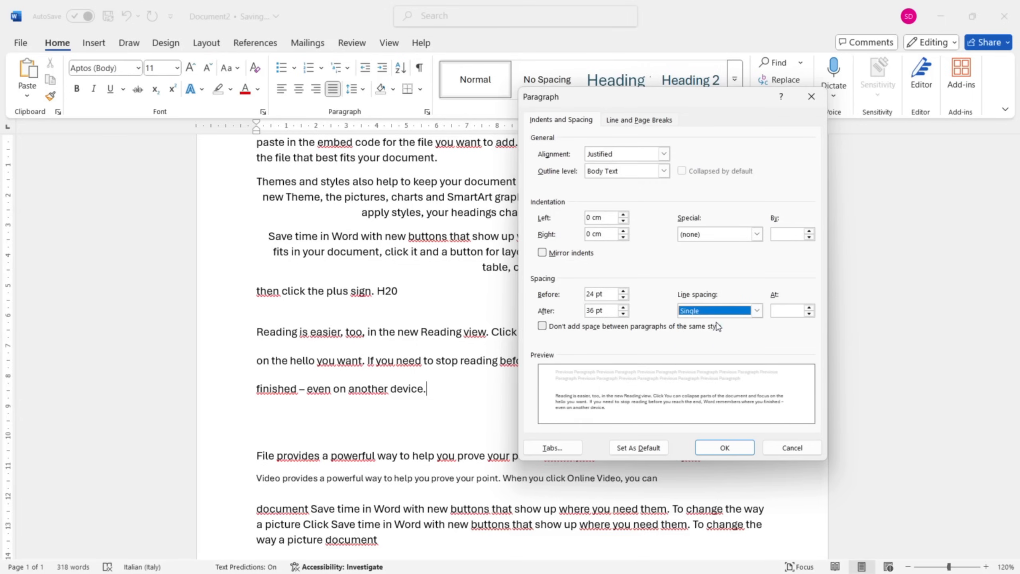
# Try 1,5 lines, At least and Exactly as the paragraph's line spacing.
pyautogui.click(755, 314)
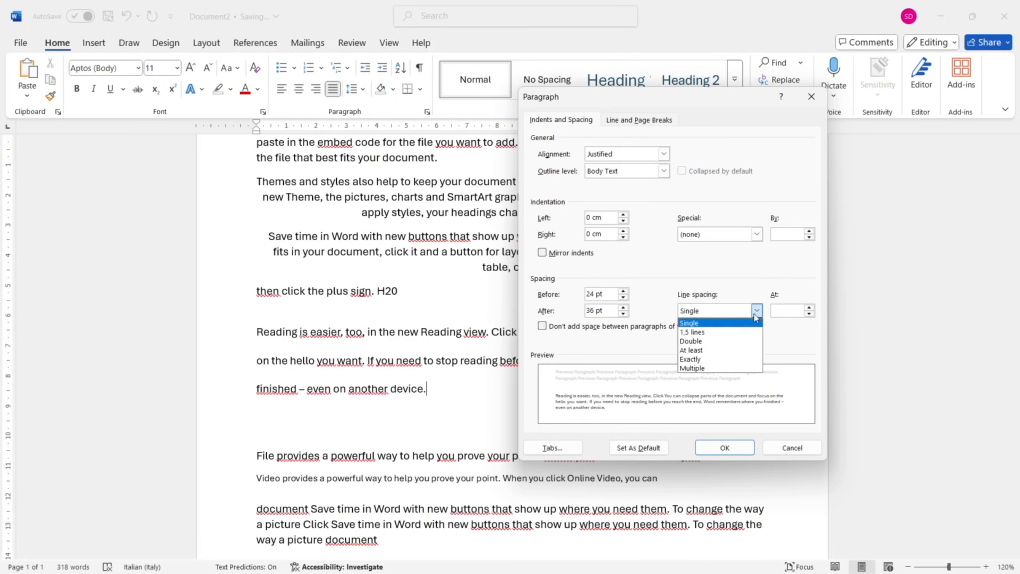
pyautogui.click(742, 333)
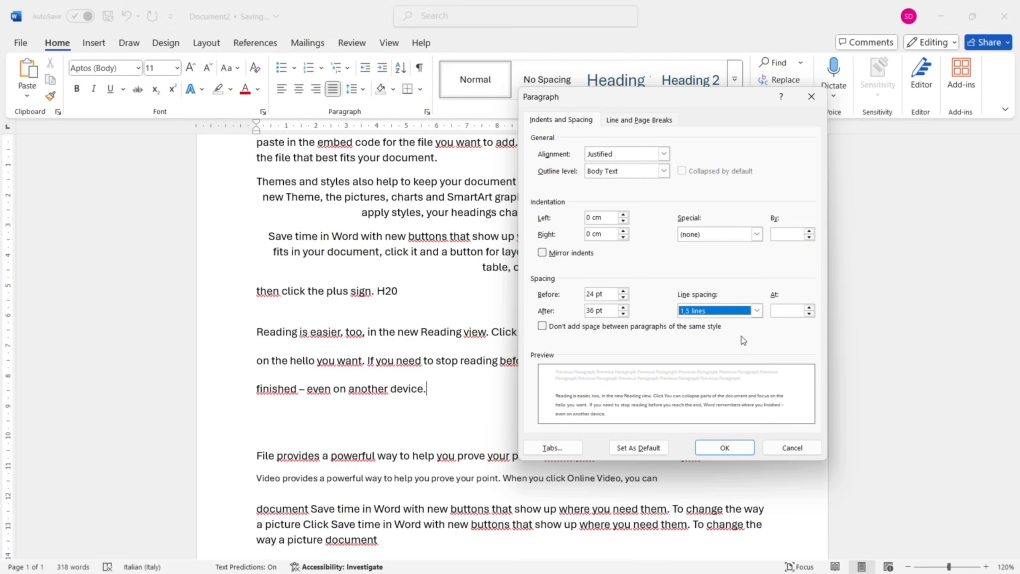
pyautogui.click(757, 310)
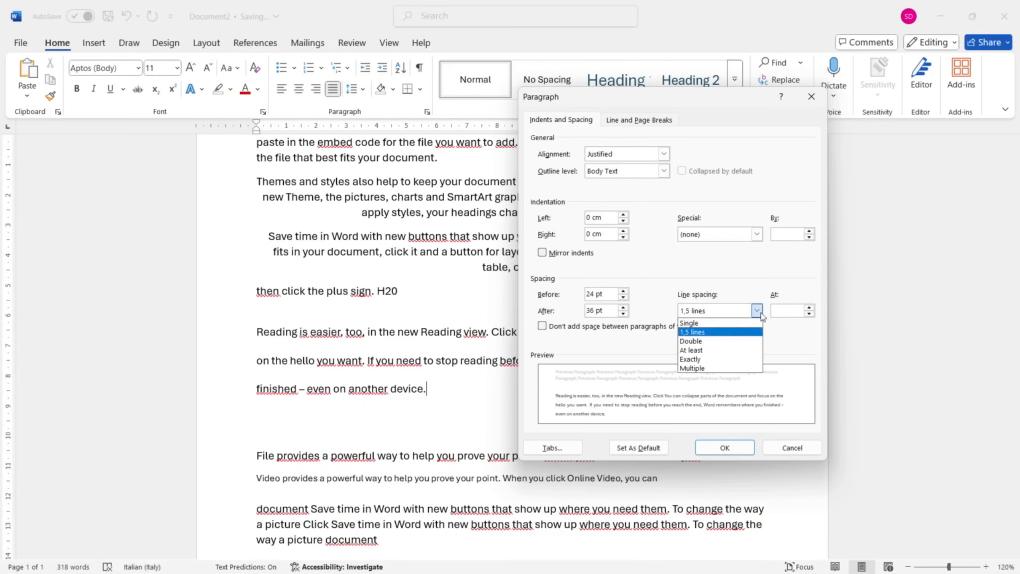
pyautogui.click(740, 351)
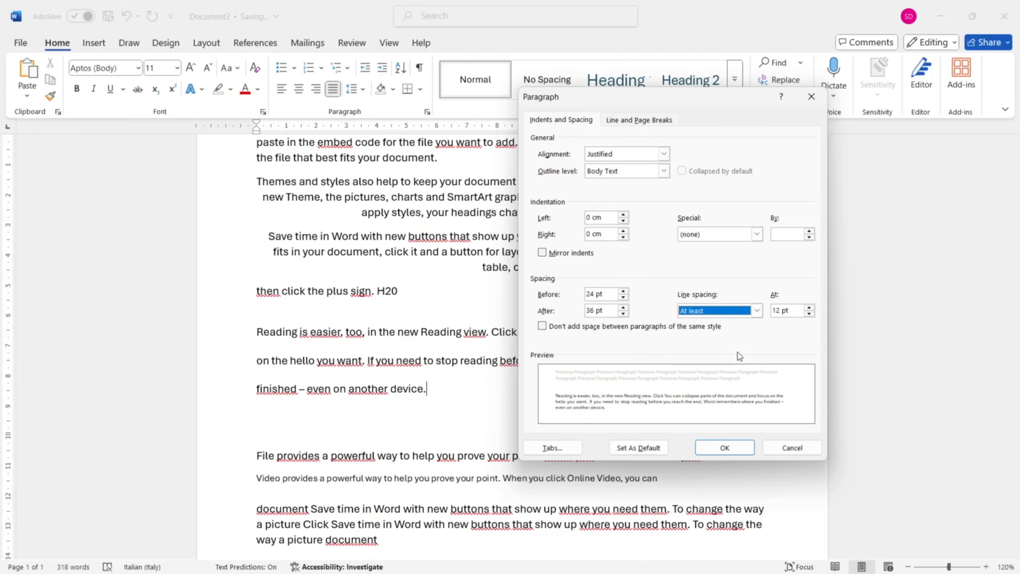
pyautogui.click(757, 310)
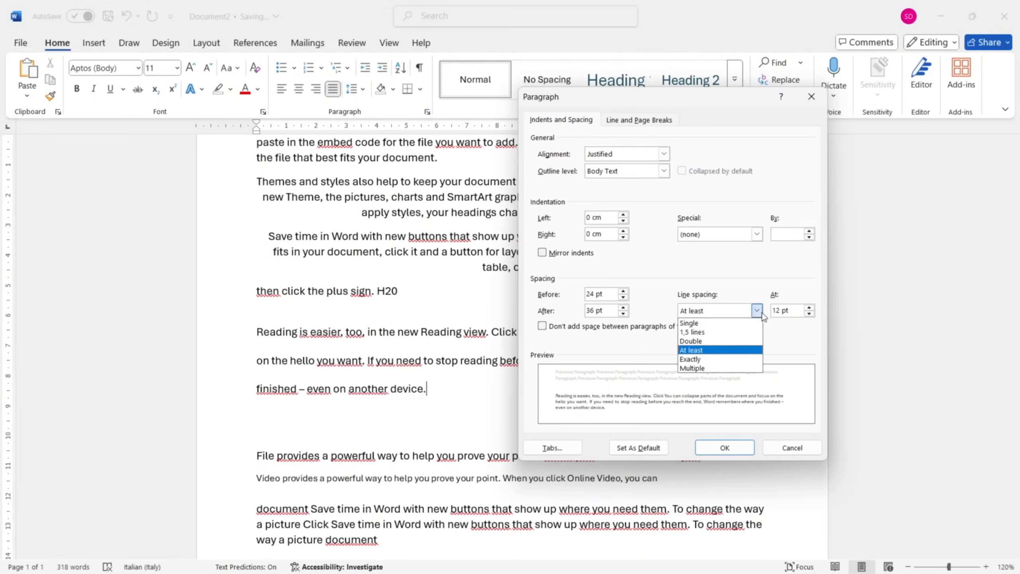
pyautogui.click(744, 359)
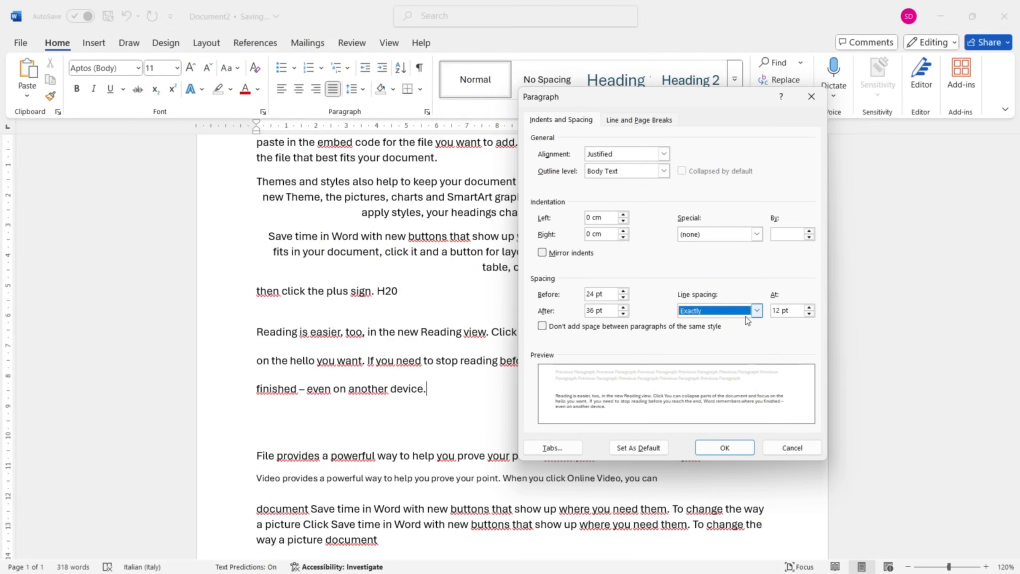
# Set the "Reading is easier" paragraph's line spacing to Multiple at 1,5 and apply the settings.
pyautogui.click(756, 311)
pyautogui.click(733, 367)
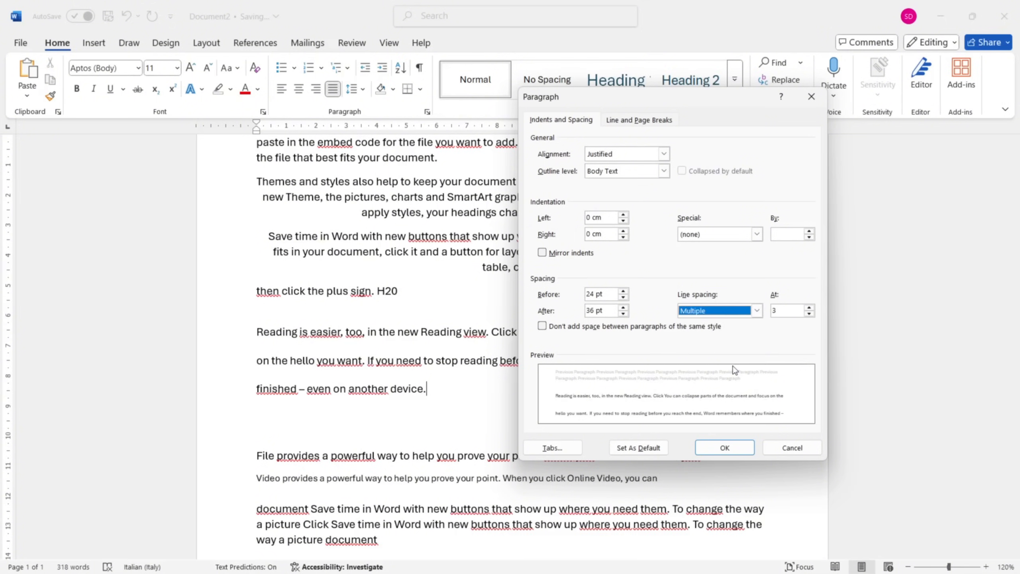
pyautogui.doubleClick(808, 307)
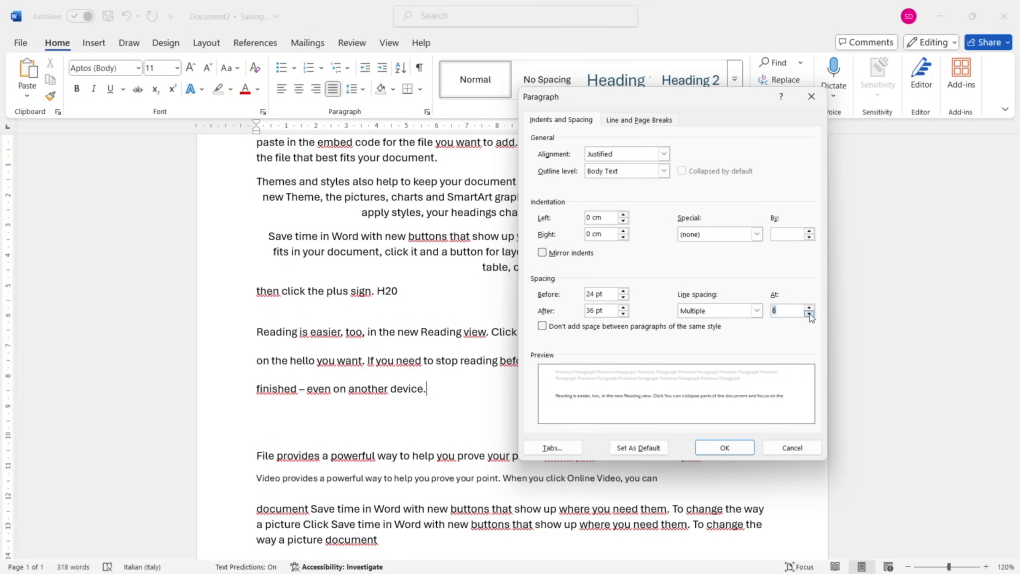
pyautogui.moveTo(809, 315); pyautogui.dragTo(809, 315)
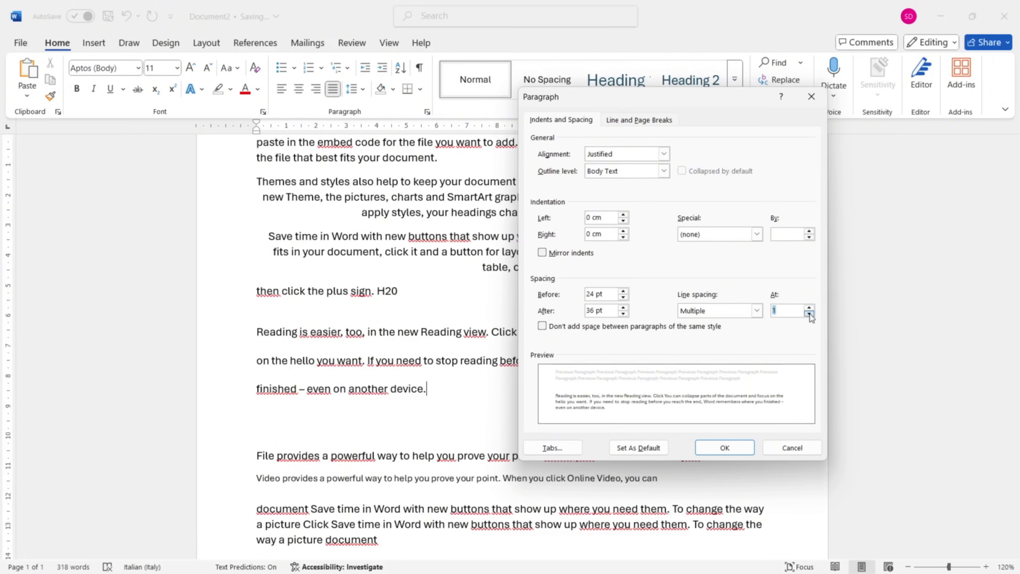
pyautogui.click(808, 307)
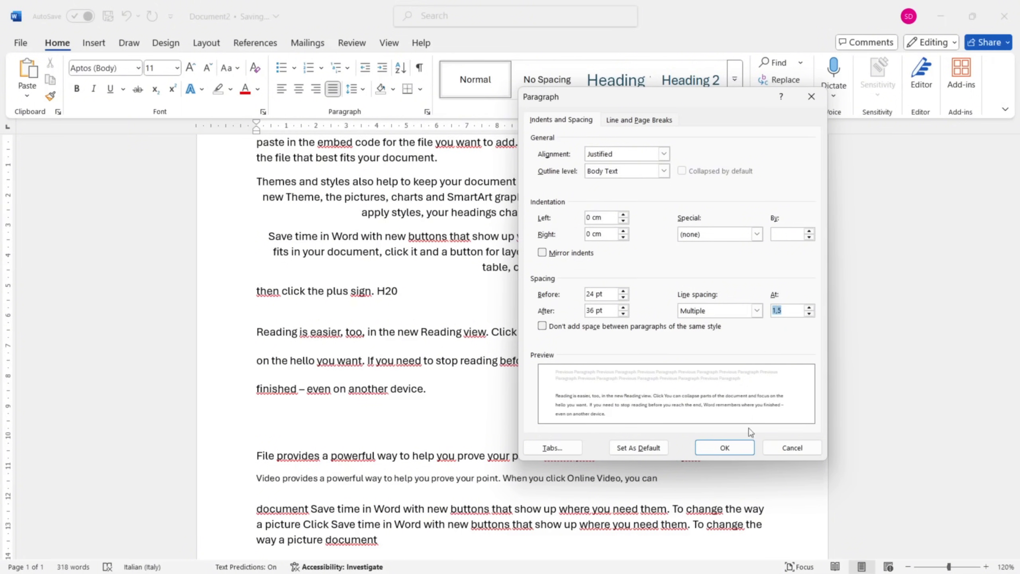
pyautogui.click(725, 449)
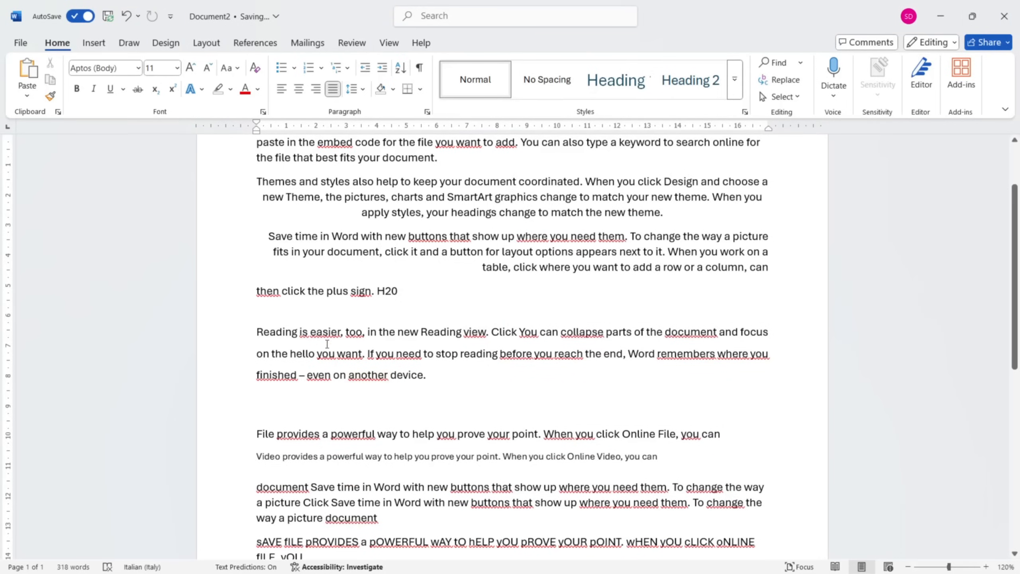
# Preview removing the space after the "Reading is easier" paragraph.
pyautogui.click(444, 379)
pyautogui.click(362, 90)
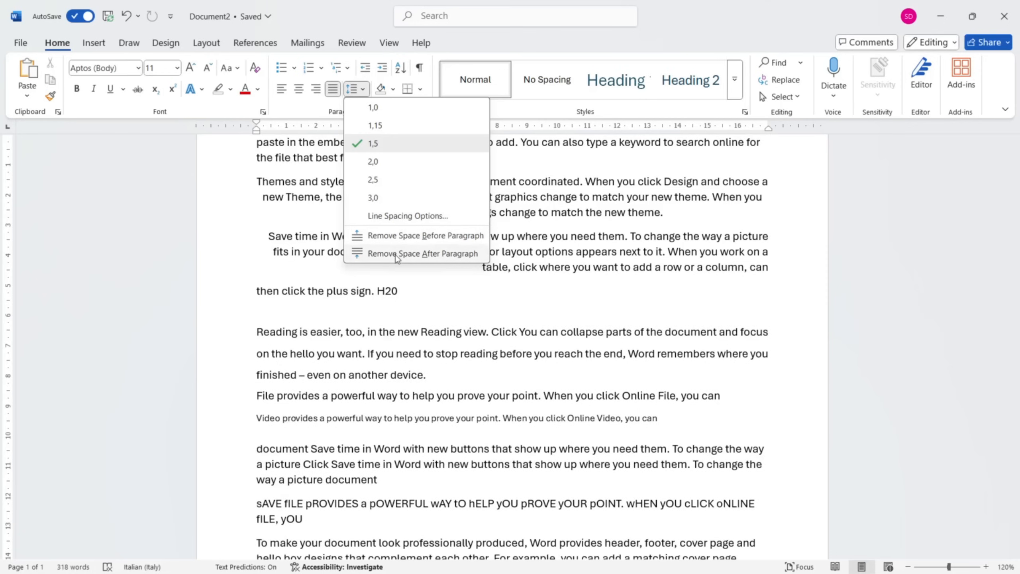
pyautogui.click(397, 254)
# Select the paragraph starting "document Save time in Word" and increase its indent by six levels.
pyautogui.scroll(-4, 227, 289)
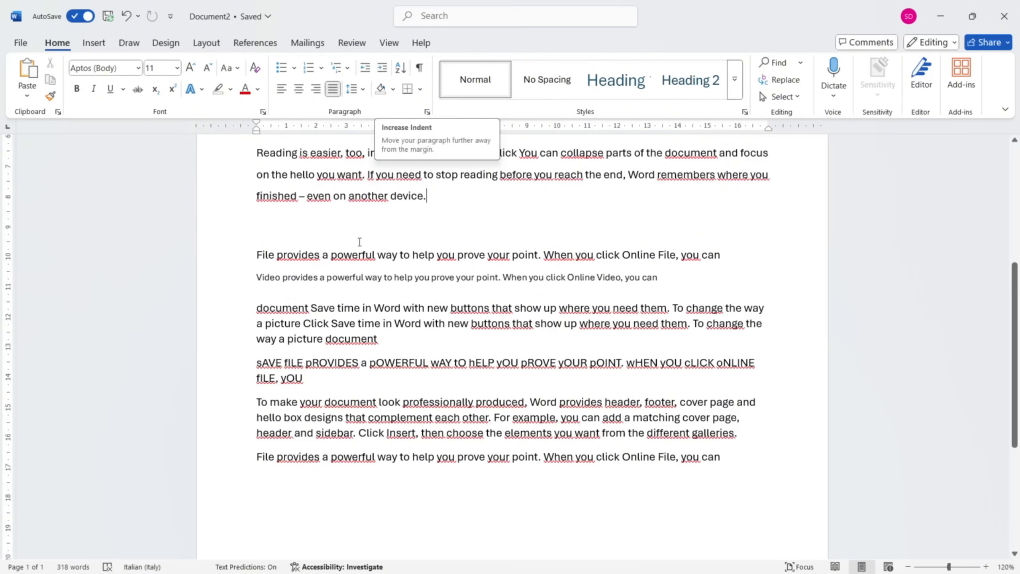
pyautogui.doubleClick(228, 322)
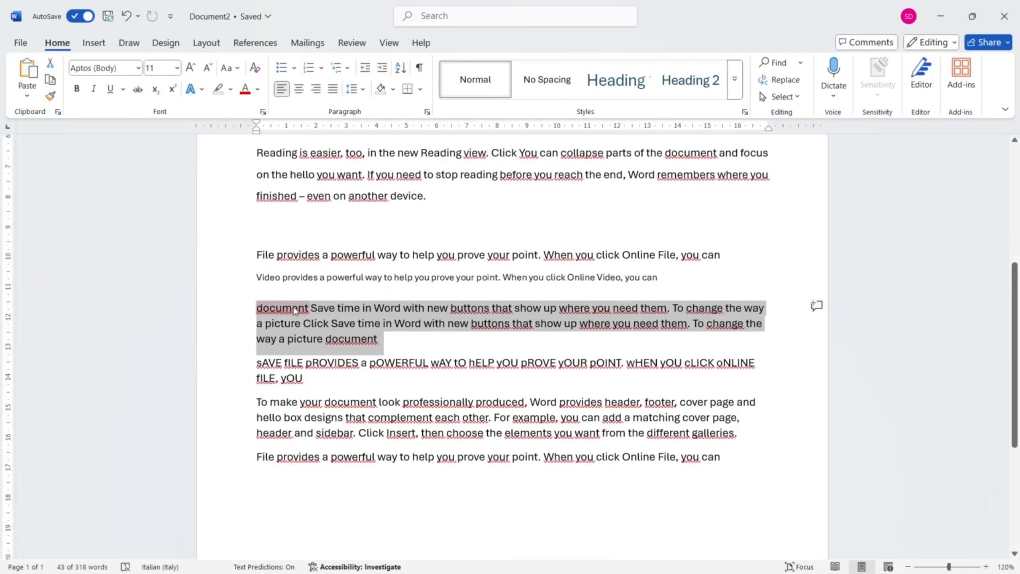
pyautogui.click(384, 71)
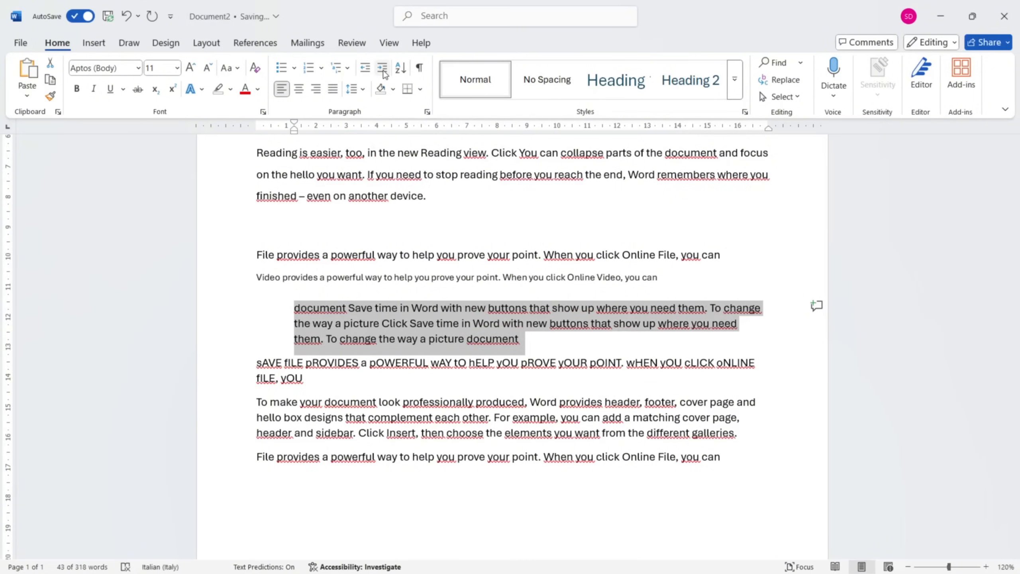
pyautogui.click(383, 72)
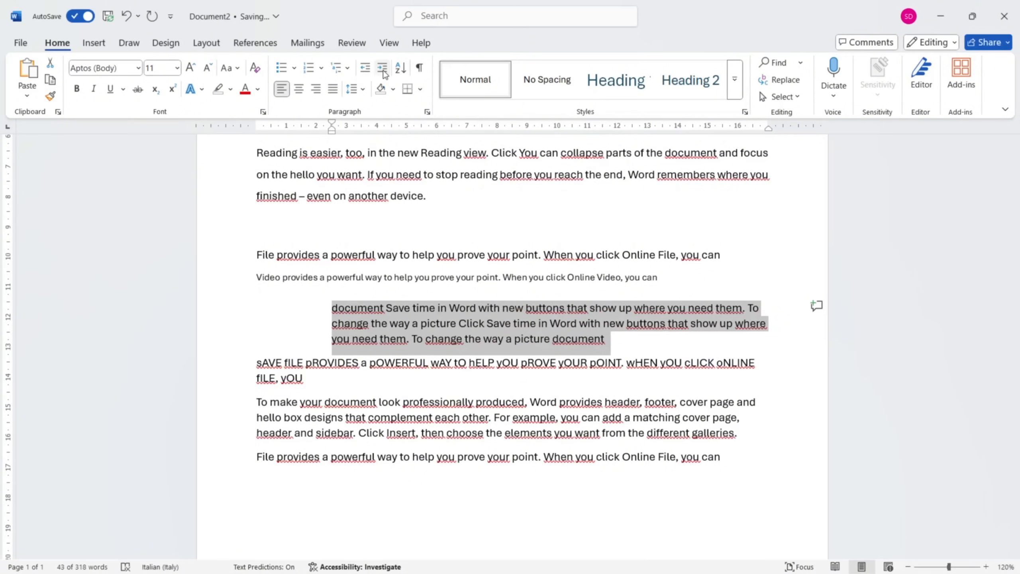
pyautogui.click(384, 71)
pyautogui.click(384, 72)
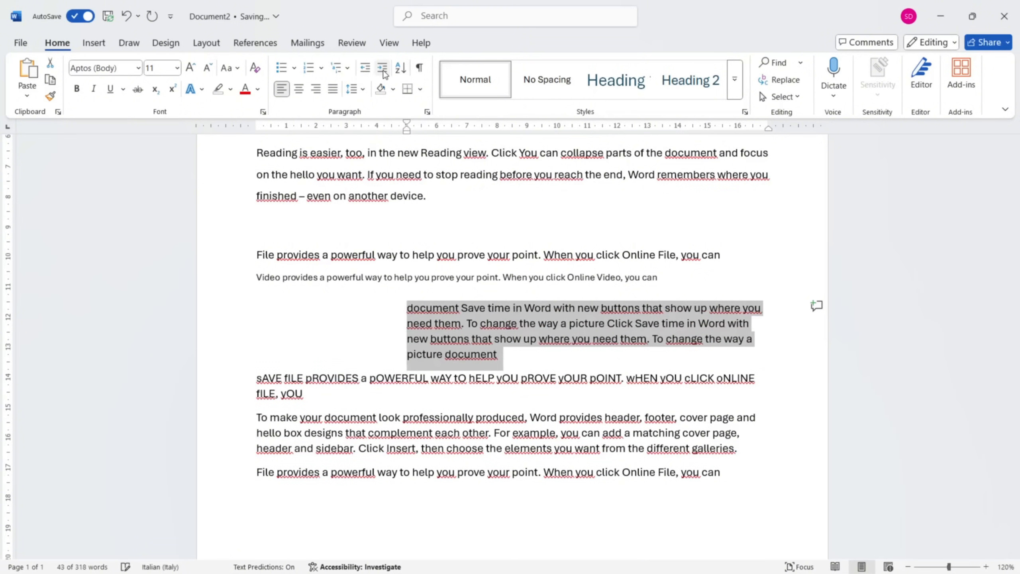
pyautogui.click(383, 71)
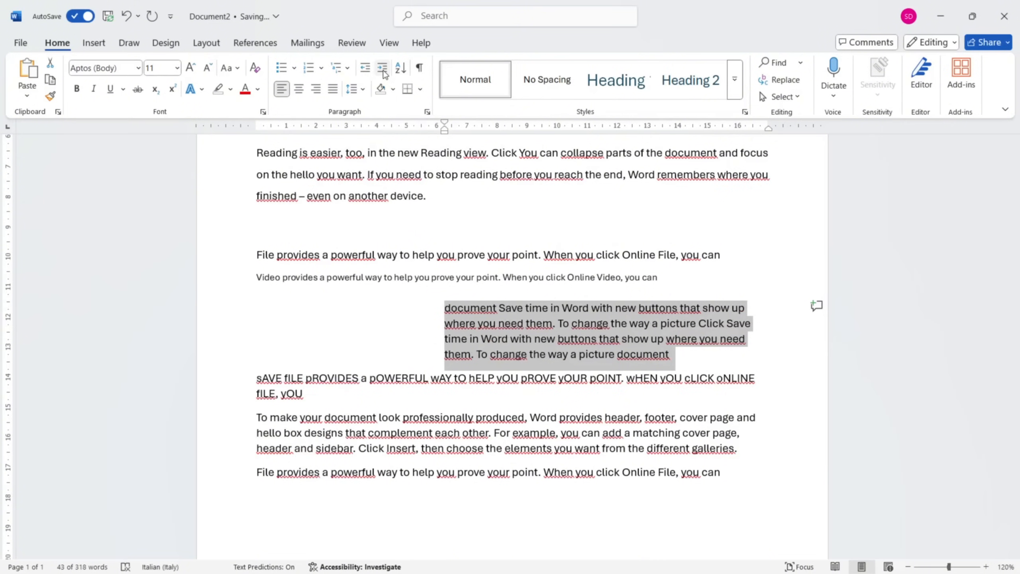
pyautogui.click(383, 71)
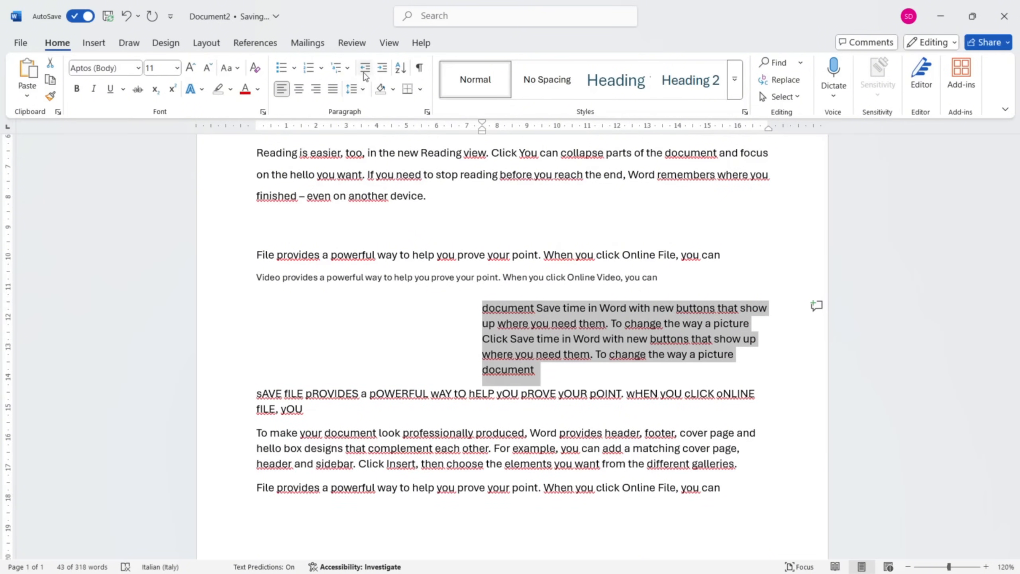
# Decrease the indent of the "document Save time in Word" paragraph by five levels.
pyautogui.click(365, 68)
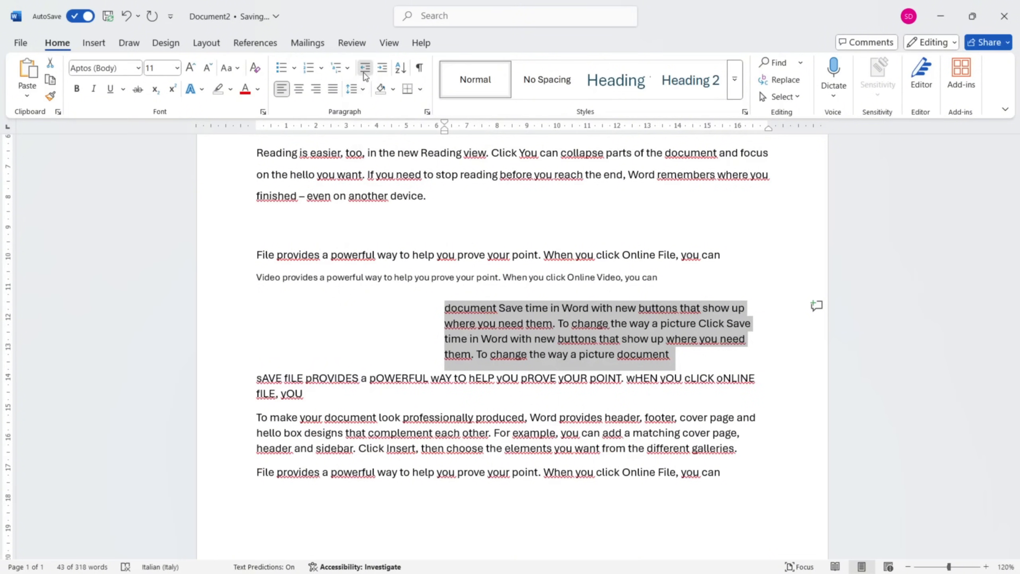
pyautogui.click(365, 75)
pyautogui.click(364, 75)
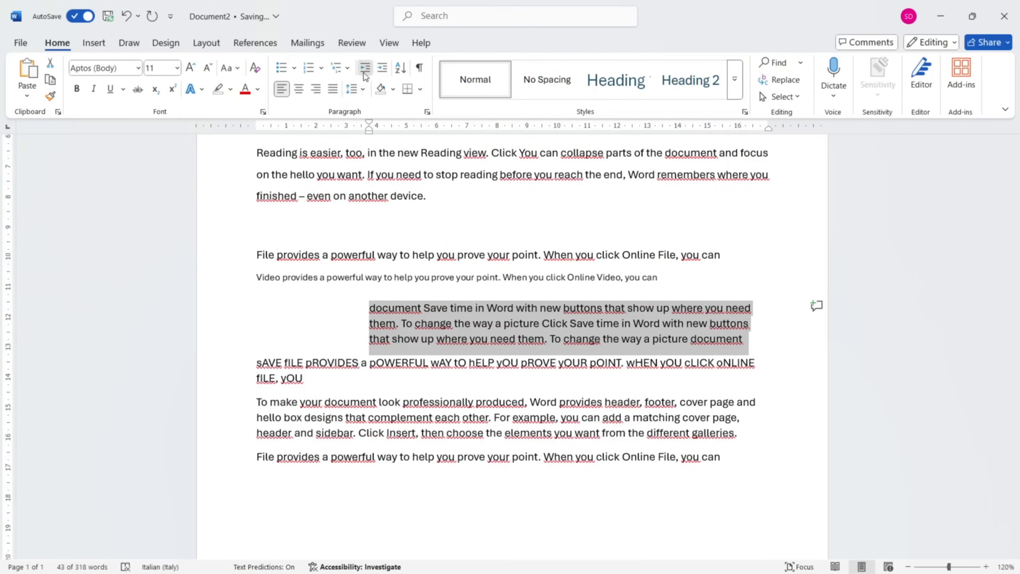
pyautogui.click(365, 75)
pyautogui.click(365, 75)
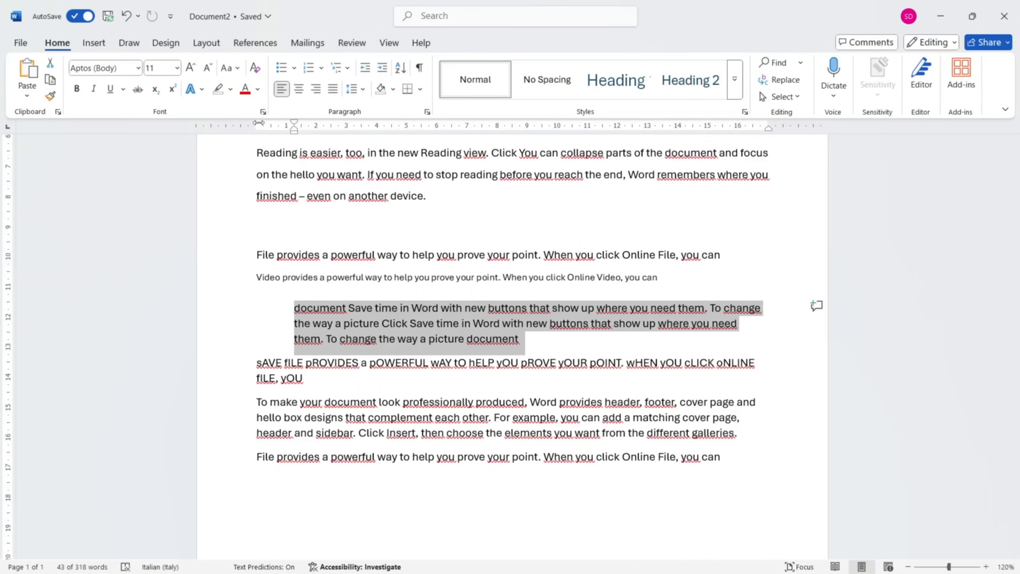
# Search the commands for "ruler" to locate the option that shows or hides it, and close the search.
pyautogui.rightClick(299, 310)
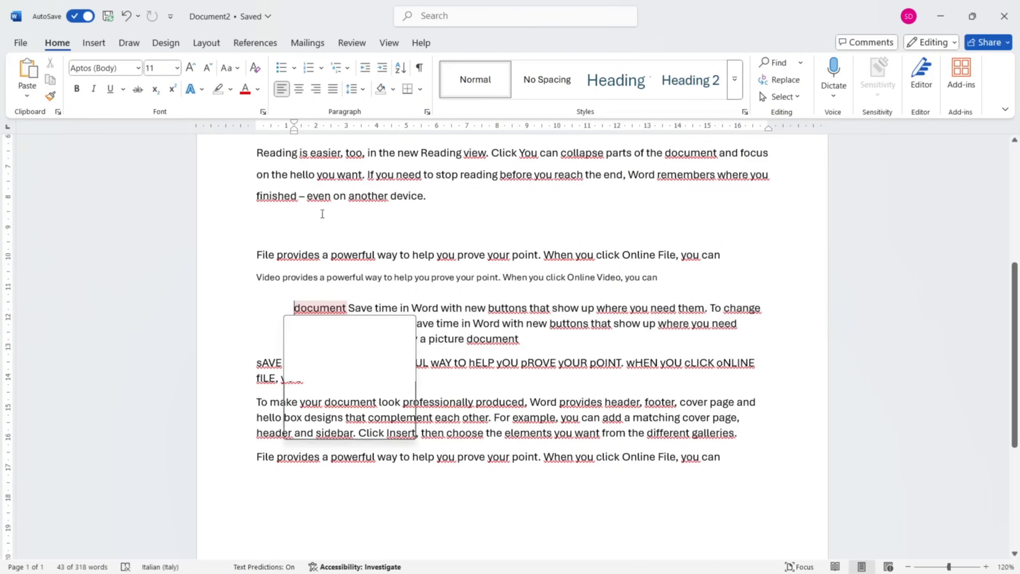
pyautogui.press('Escape')
pyautogui.click(467, 19)
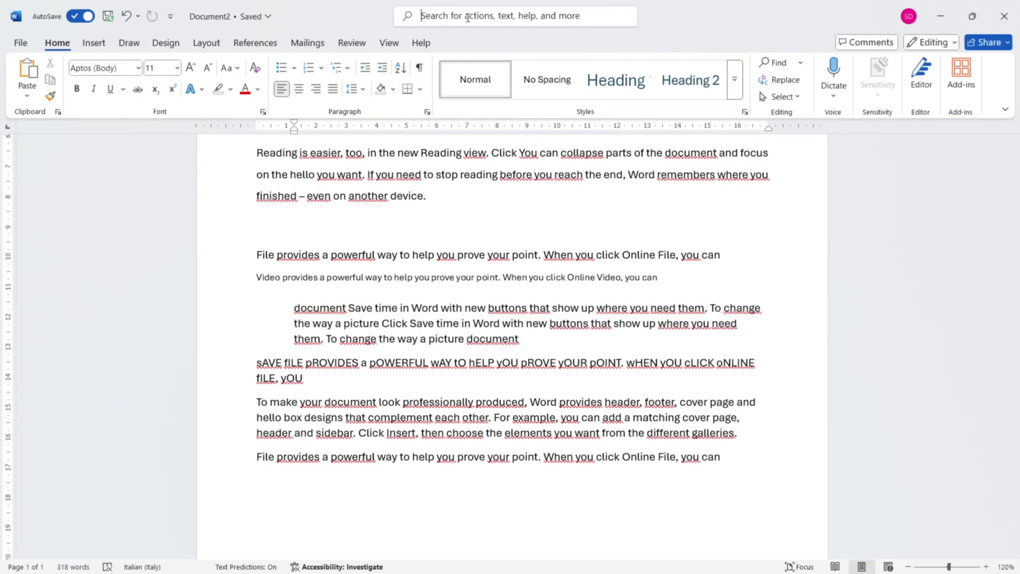
pyautogui.write('ry')
pyautogui.press('BackSpace')
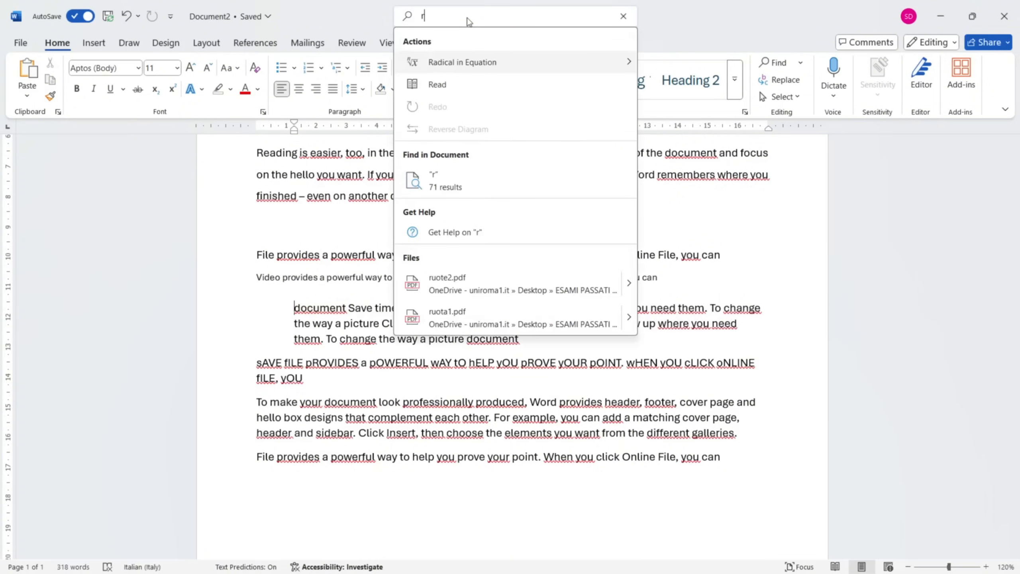
pyautogui.write('uler')
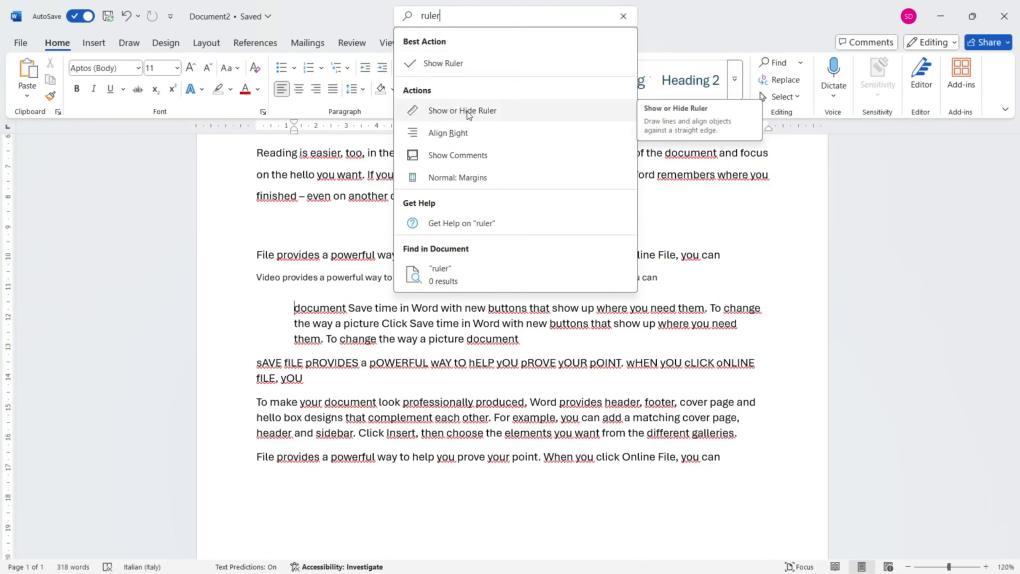
pyautogui.press('Escape')
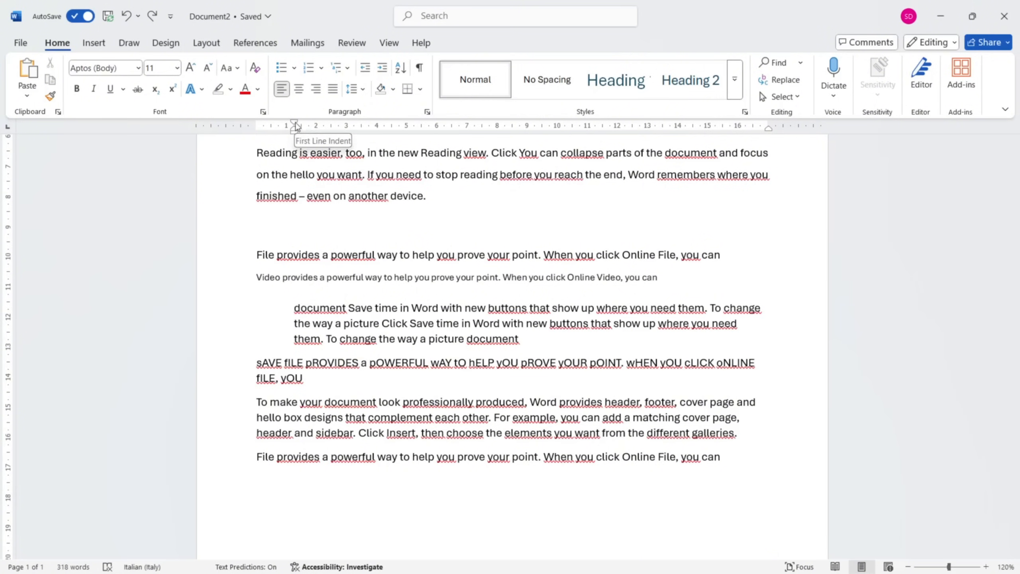
# Move the left indent of the "document Save time in Word" paragraph to about 1,5 cm and its right indent slightly inward on the ruler.
pyautogui.moveTo(296, 123)
pyautogui.mouseDown()
pyautogui.moveTo(248, 127)
pyautogui.moveTo(344, 128)
pyautogui.moveTo(296, 128)
pyautogui.mouseUp()
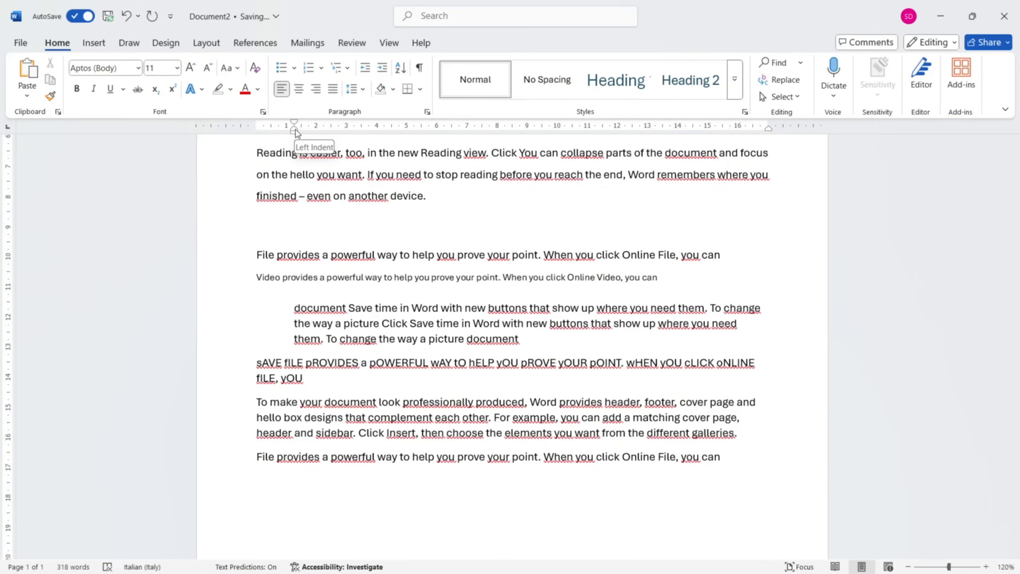
pyautogui.moveTo(297, 133)
pyautogui.mouseDown()
pyautogui.moveTo(265, 132)
pyautogui.moveTo(339, 138)
pyautogui.moveTo(304, 138)
pyautogui.mouseUp()
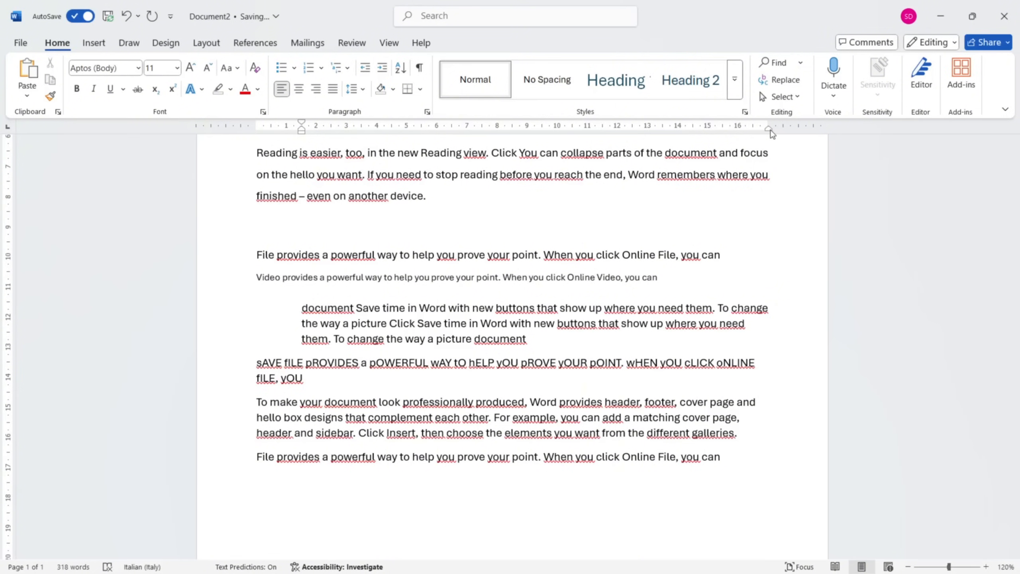
pyautogui.moveTo(769, 132)
pyautogui.mouseDown()
pyautogui.moveTo(658, 141)
pyautogui.moveTo(762, 133)
pyautogui.mouseUp()
pyautogui.scroll(2, 298, 335)
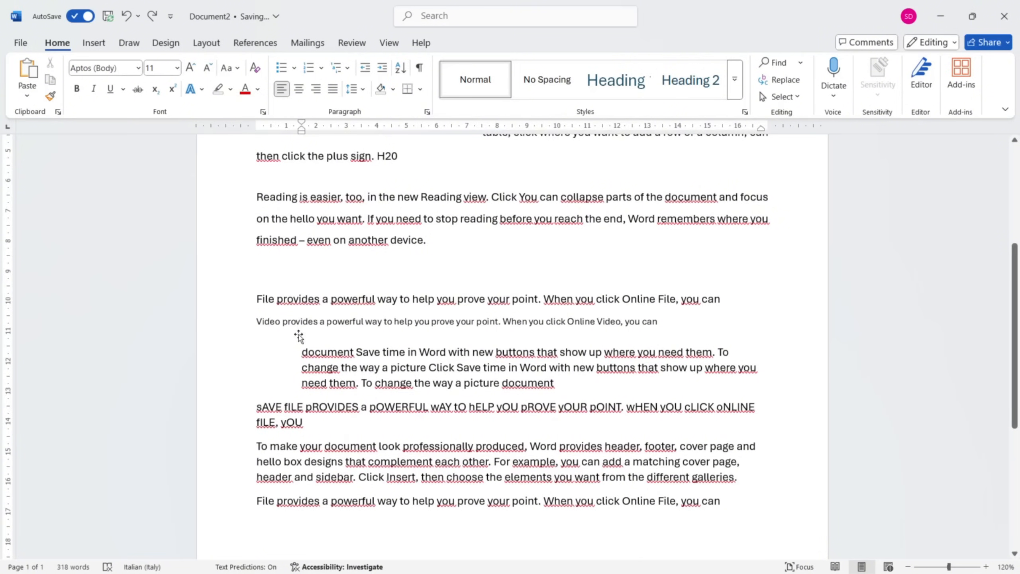
# Copy "When you click Online File, you can" from the last paragraph into a new paragraph below it, leaving an empty line between.
pyautogui.scroll(-3, 299, 335)
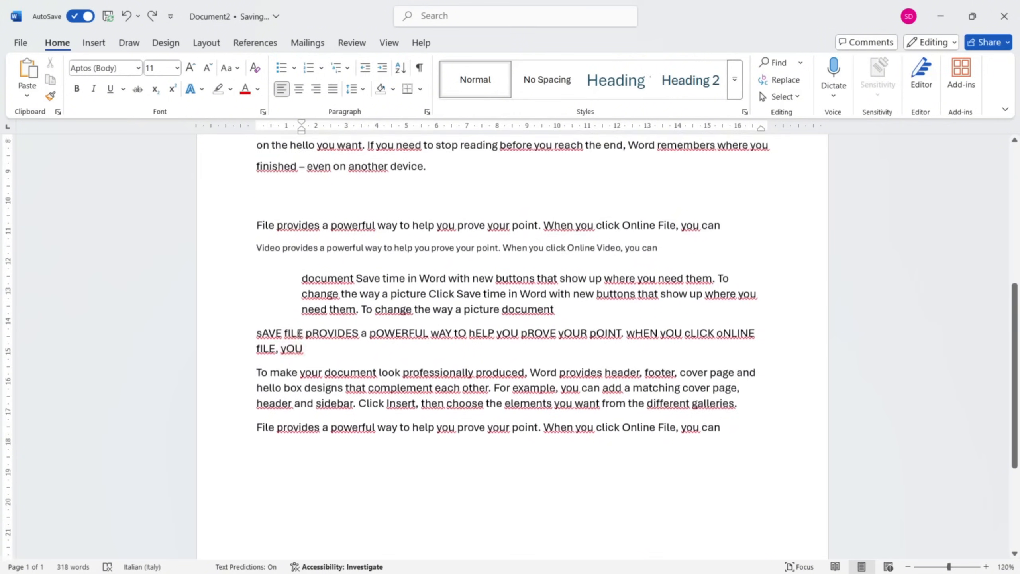
pyautogui.scroll(-2, 298, 336)
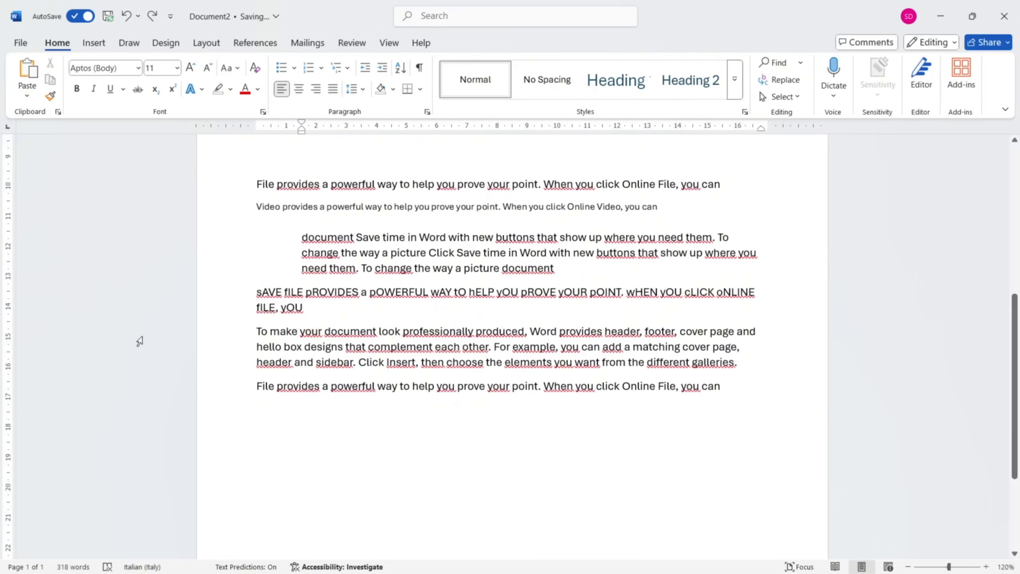
pyautogui.moveTo(545, 386); pyautogui.dragTo(720, 394)
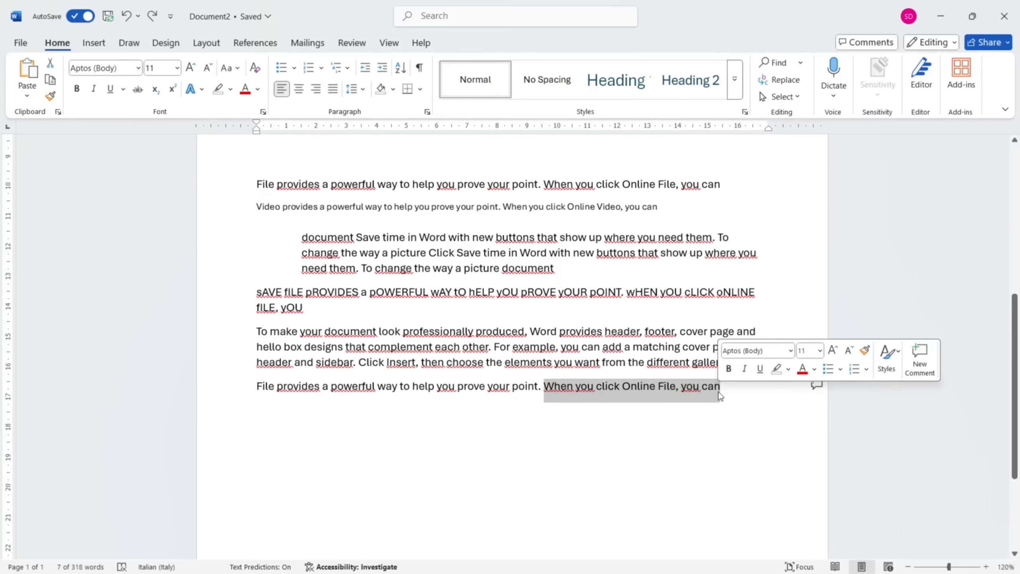
pyautogui.hotkey('ctrl', 'c')
pyautogui.click(719, 396)
pyautogui.press('Return')
pyautogui.press('Return')
pyautogui.hotkey('ctrl', 'v')
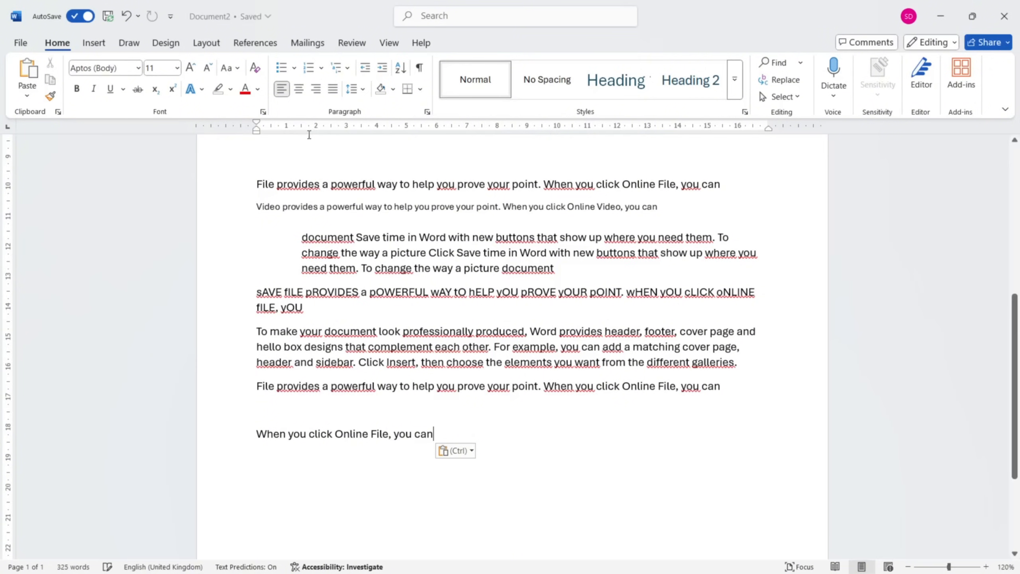
# Set a left tab stop at about 2,5 cm for the copied line and tab its start to that stop.
pyautogui.click(332, 129)
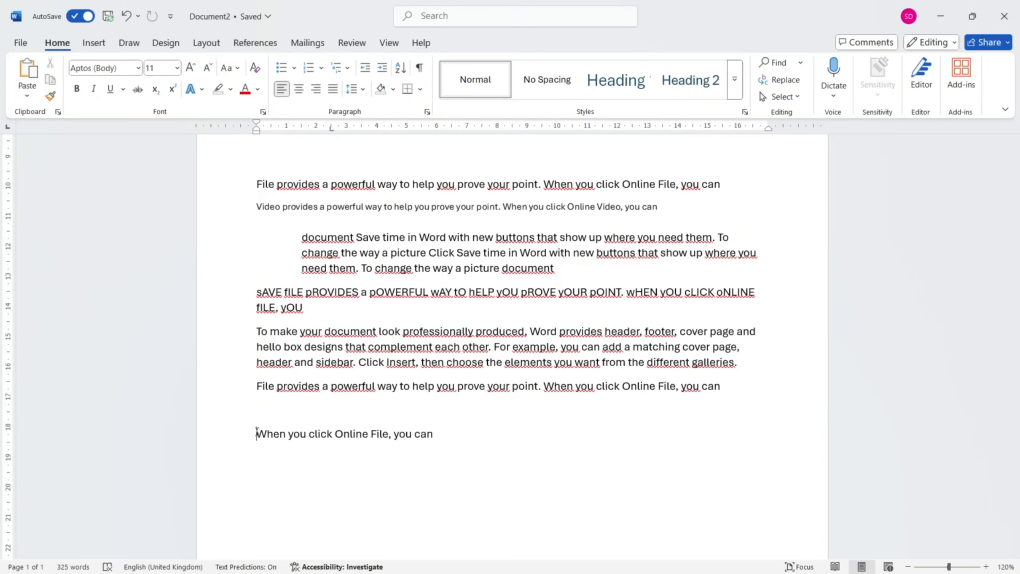
pyautogui.press('Tab')
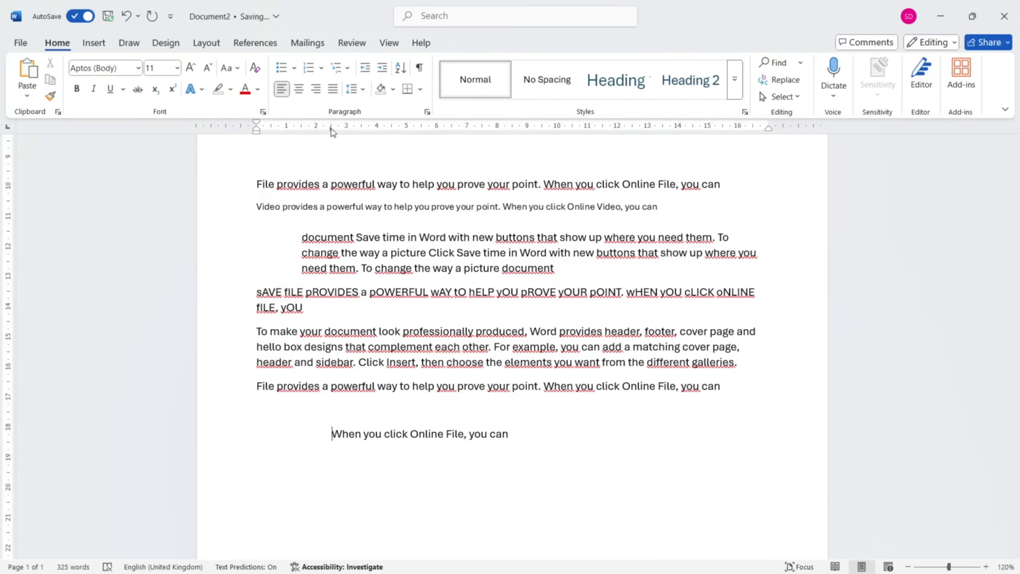
pyautogui.moveTo(331, 128); pyautogui.dragTo(331, 129)
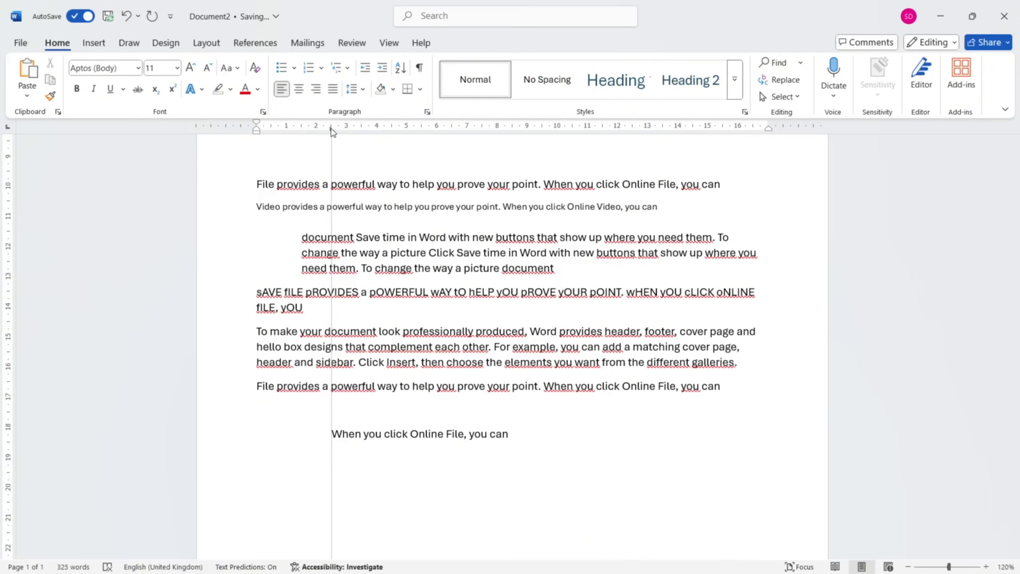
pyautogui.moveTo(332, 132); pyautogui.dragTo(332, 132)
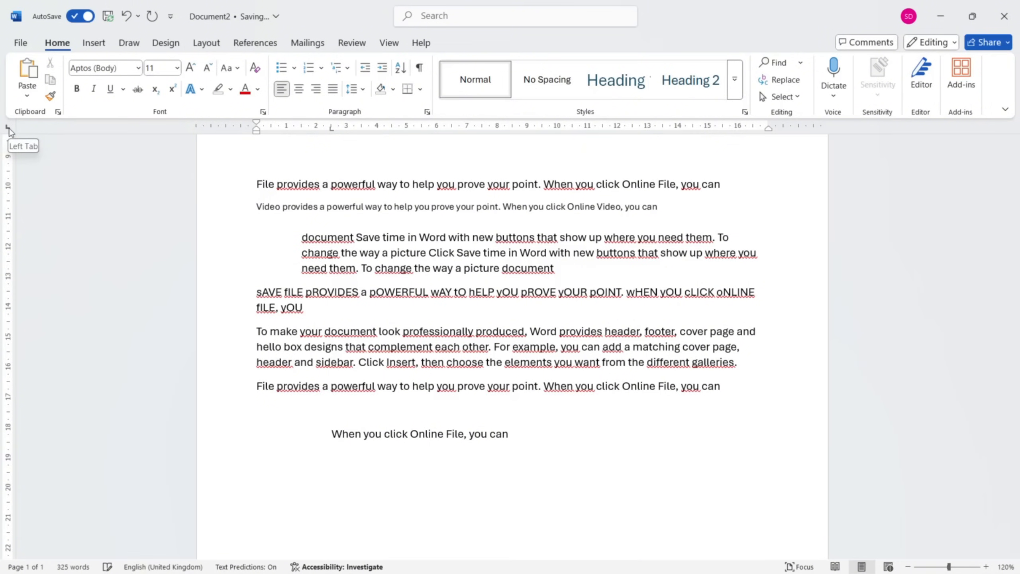
# Add a center tab stop at about 7,5 cm and a right tab stop at about 14,5 cm to the line.
pyautogui.click(8, 130)
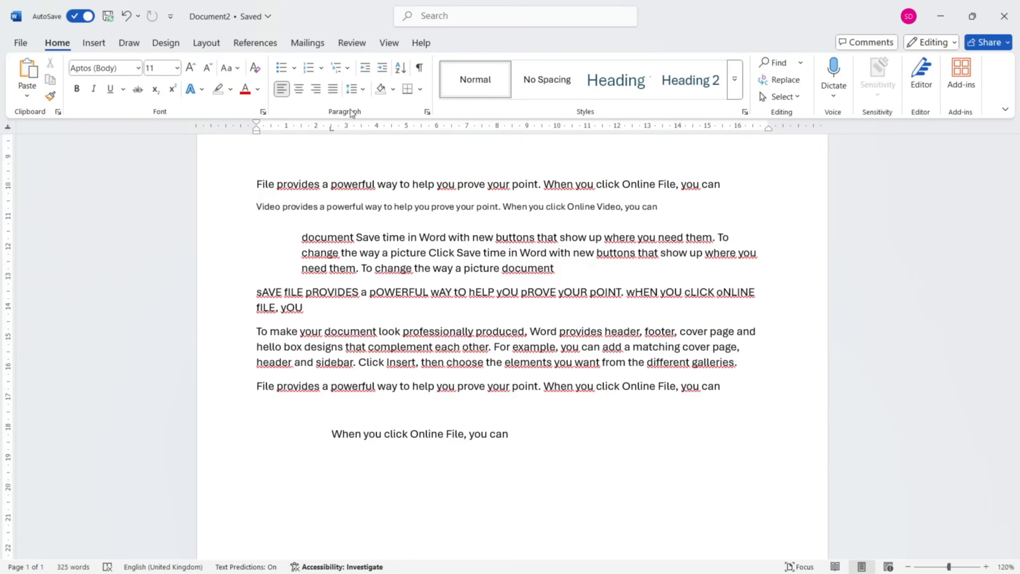
pyautogui.click(482, 128)
pyautogui.click(8, 129)
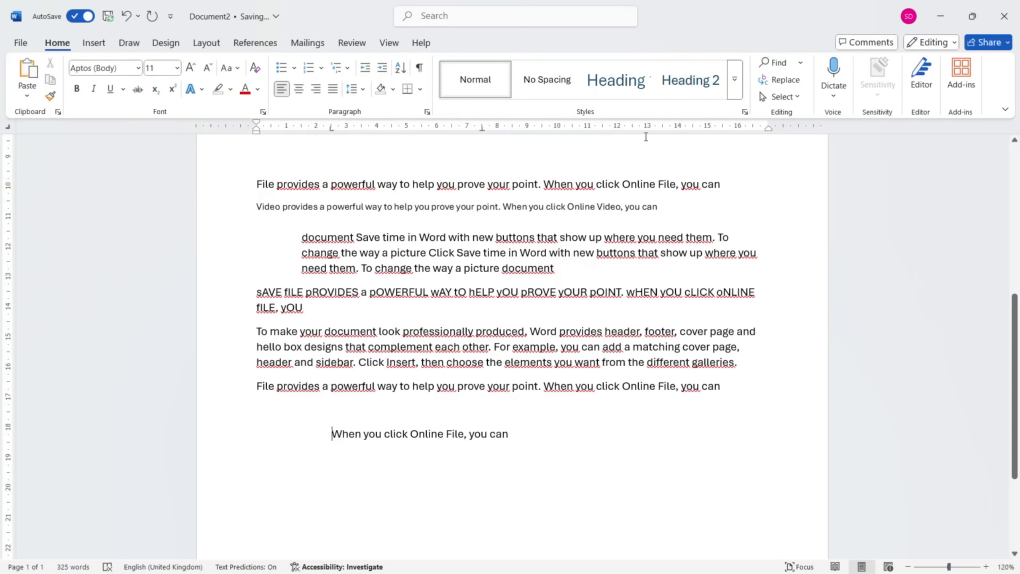
pyautogui.click(693, 128)
pyautogui.click(8, 129)
pyautogui.moveTo(333, 132); pyautogui.dragTo(333, 133)
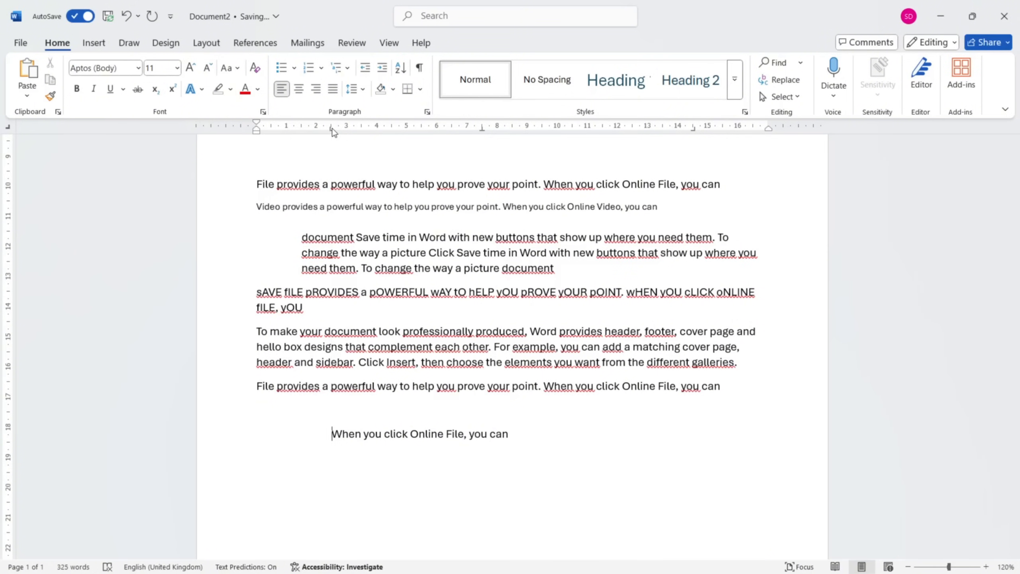
# Insert tabs before "click" and before "File" to align "click Online" at the center stop and "File, you can" at the right stop.
pyautogui.click(385, 434)
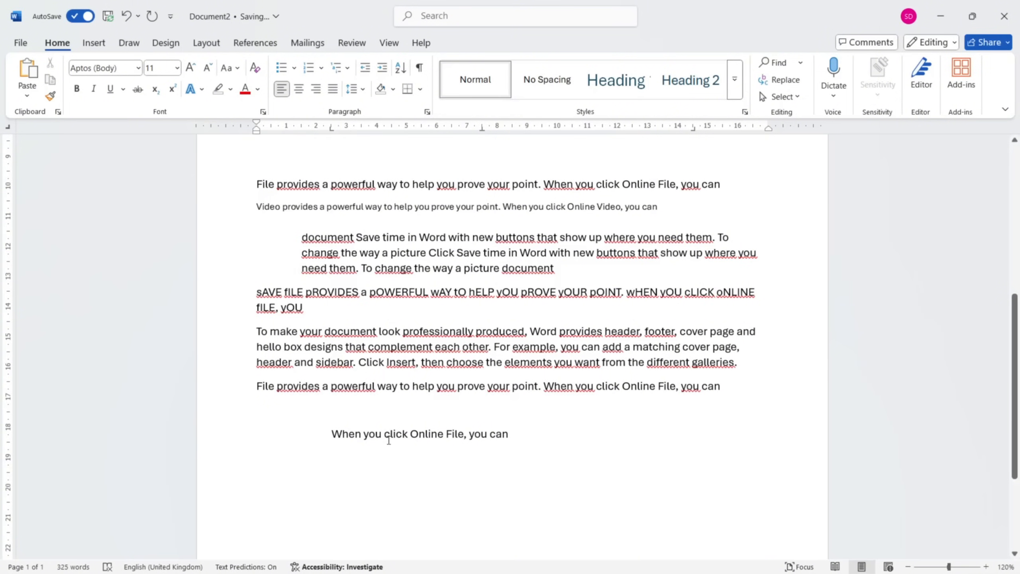
pyautogui.press('Tab')
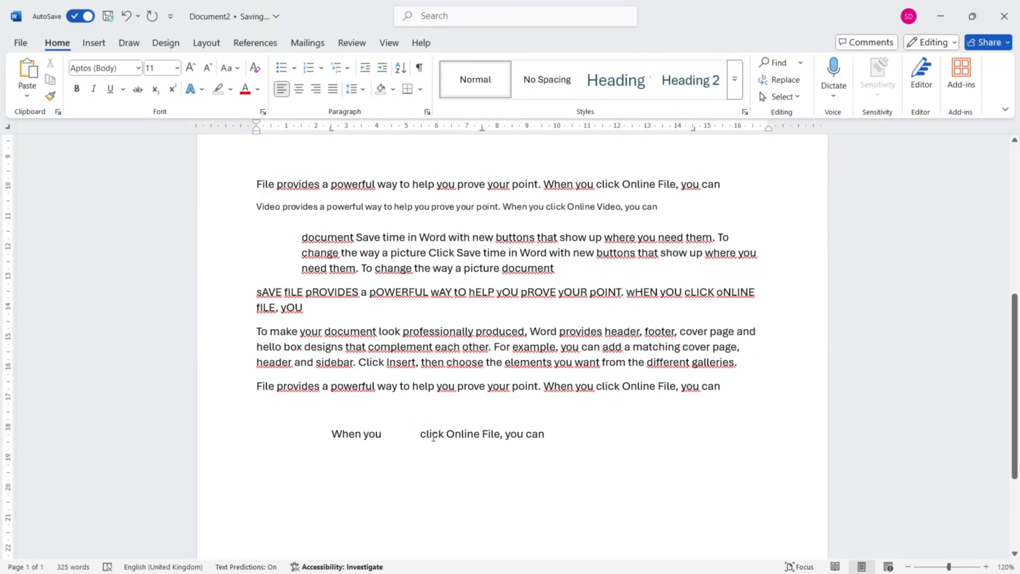
pyautogui.moveTo(419, 434); pyautogui.dragTo(570, 435)
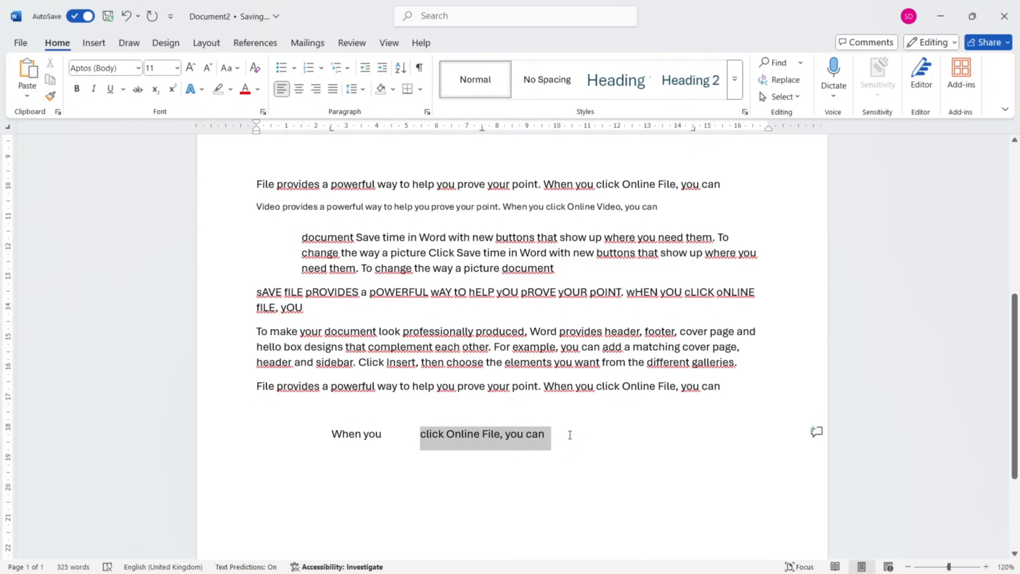
pyautogui.moveTo(482, 129); pyautogui.dragTo(482, 130)
pyautogui.click(486, 435)
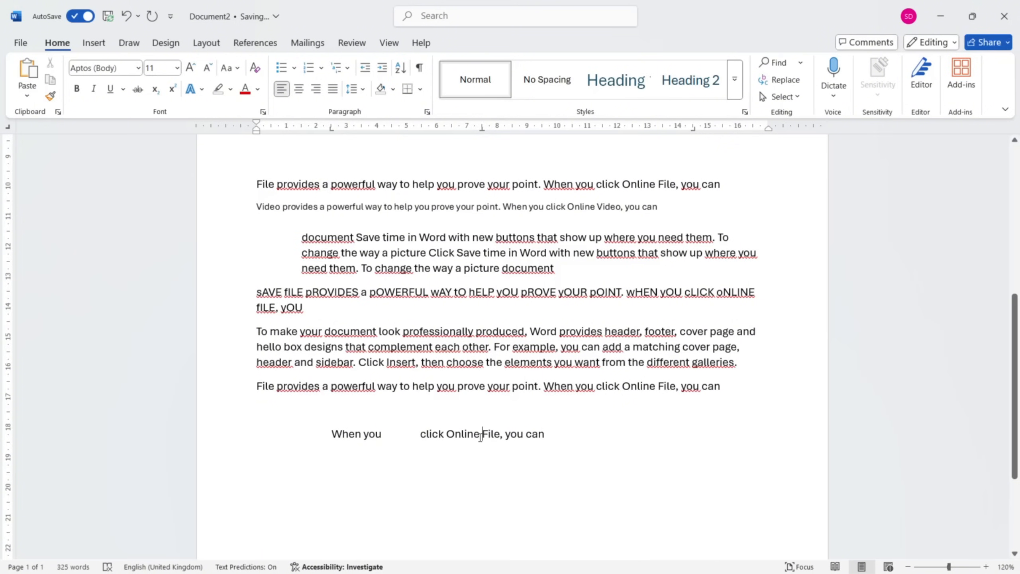
pyautogui.press('Tab')
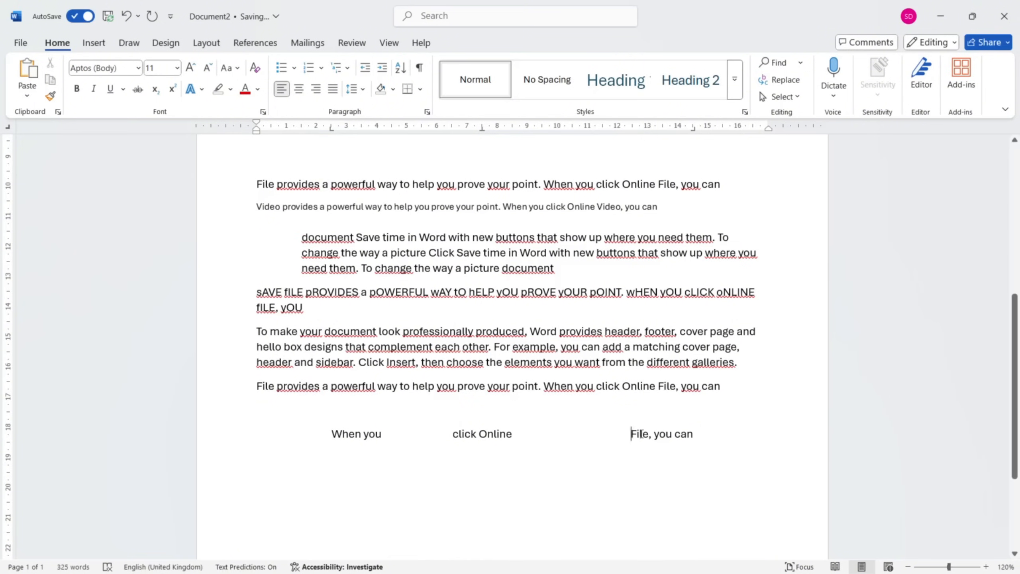
pyautogui.moveTo(641, 434); pyautogui.dragTo(695, 444)
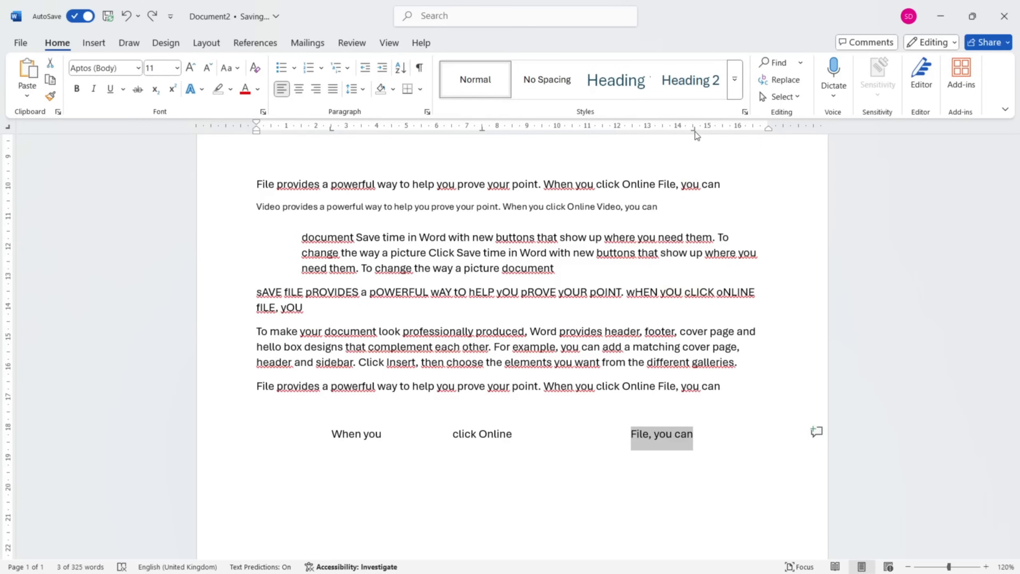
pyautogui.click(488, 426)
pyautogui.moveTo(453, 432); pyautogui.dragTo(514, 434)
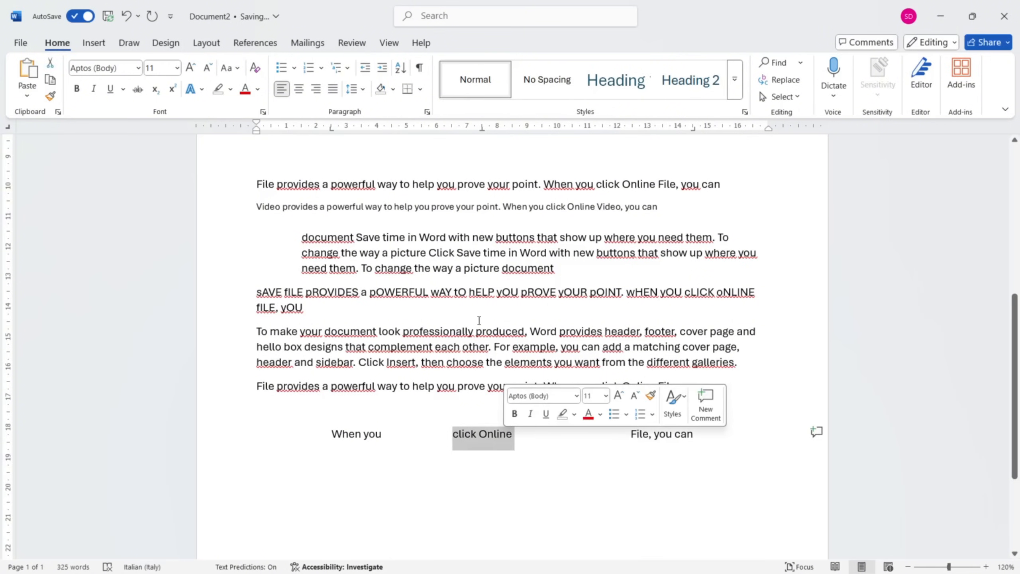
pyautogui.moveTo(482, 128); pyautogui.dragTo(483, 131)
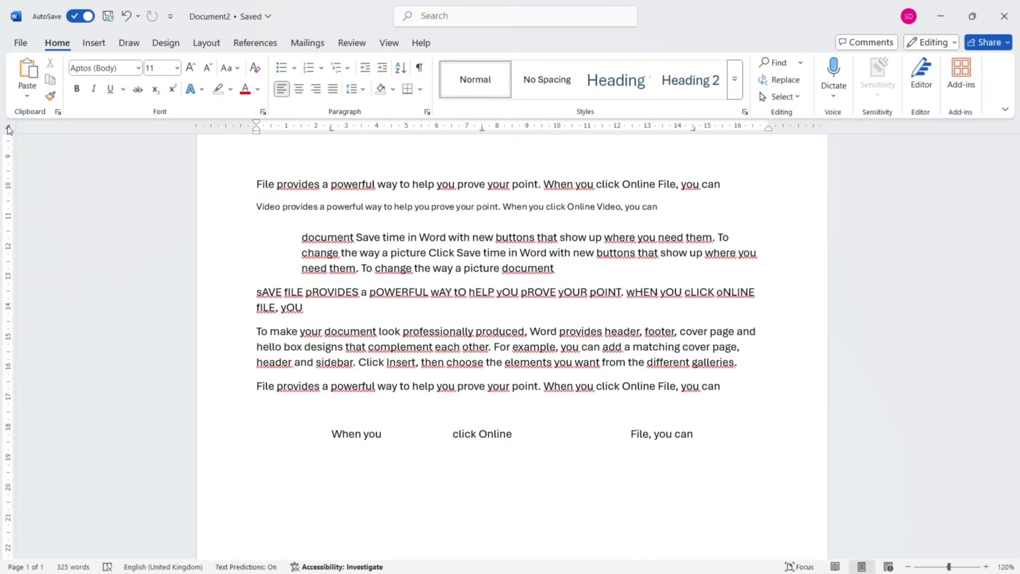
# Add a decimal tab stop at about 11 cm to the tabbed line.
pyautogui.click(8, 127)
pyautogui.click(8, 129)
pyautogui.click(588, 128)
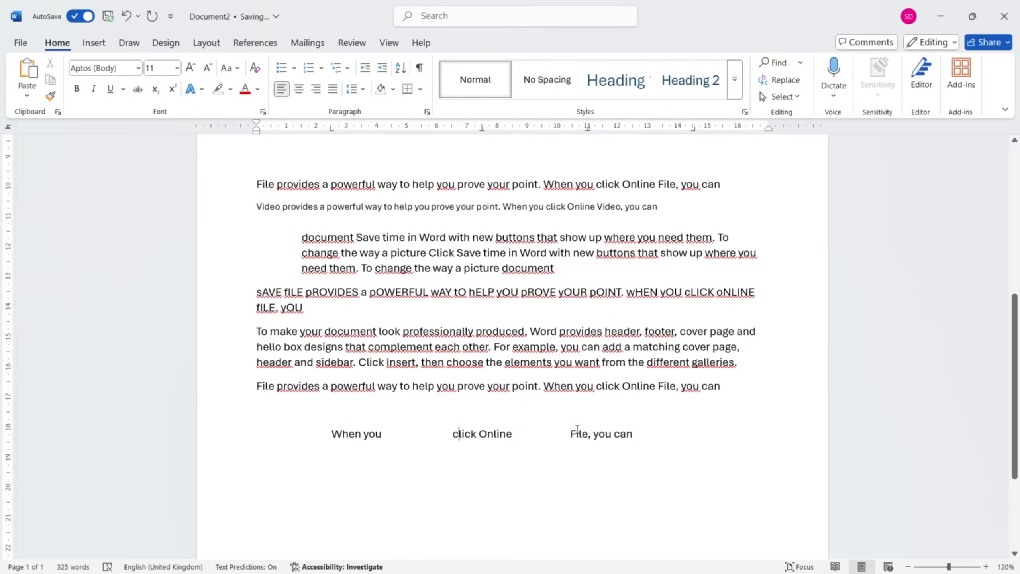
pyautogui.moveTo(589, 135); pyautogui.dragTo(590, 136)
# Replace "File" with 10 and "you can" with 906 in the text at the decimal tab stop.
pyautogui.click(587, 434)
pyautogui.hotkey('ctrl', 'BackSpace')
pyautogui.write('10')
pyautogui.moveTo(633, 434); pyautogui.dragTo(595, 433)
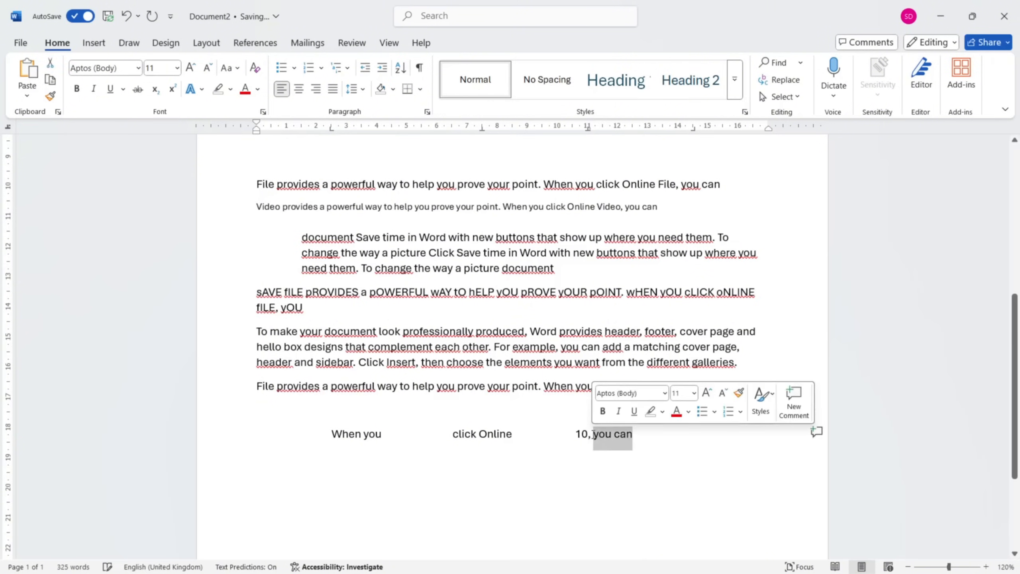
pyautogui.press('BackSpace')
pyautogui.write('906')
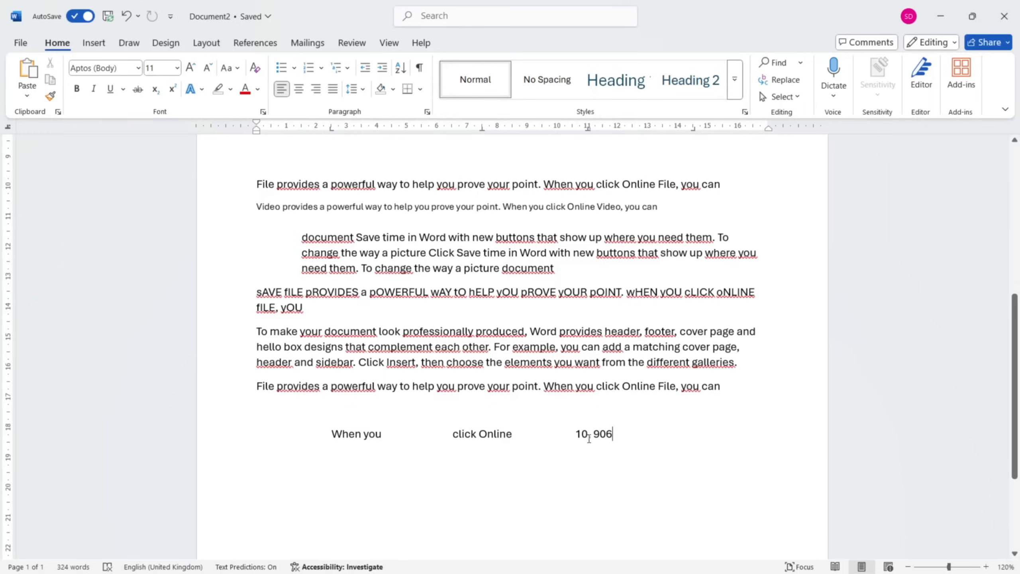
# Join the digits at the decimal tab into one number and place its decimal comma to make it 109,06.
pyautogui.press('BackSpace')
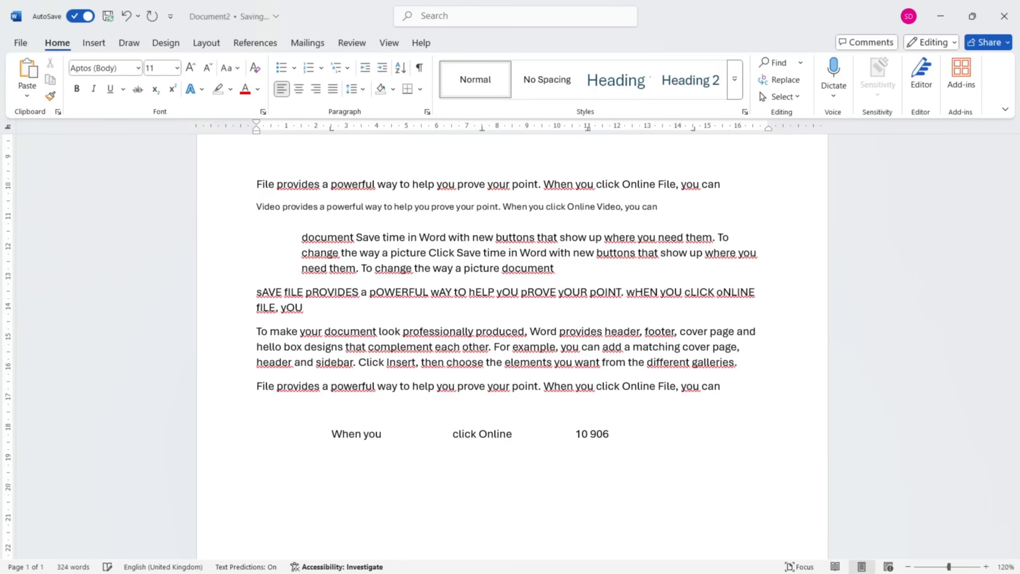
pyautogui.press('BackSpace')
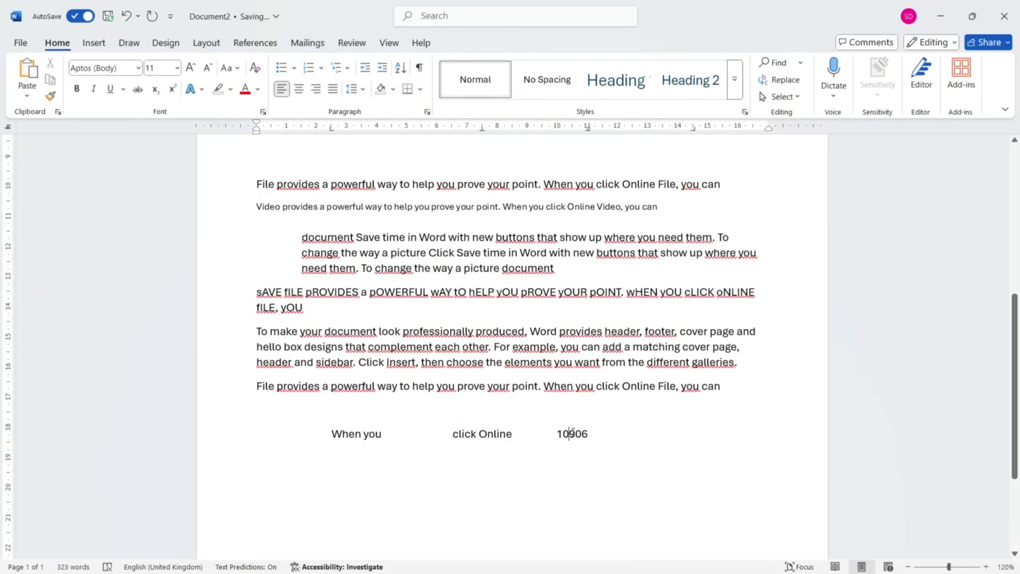
pyautogui.click(581, 434)
pyautogui.write('.')
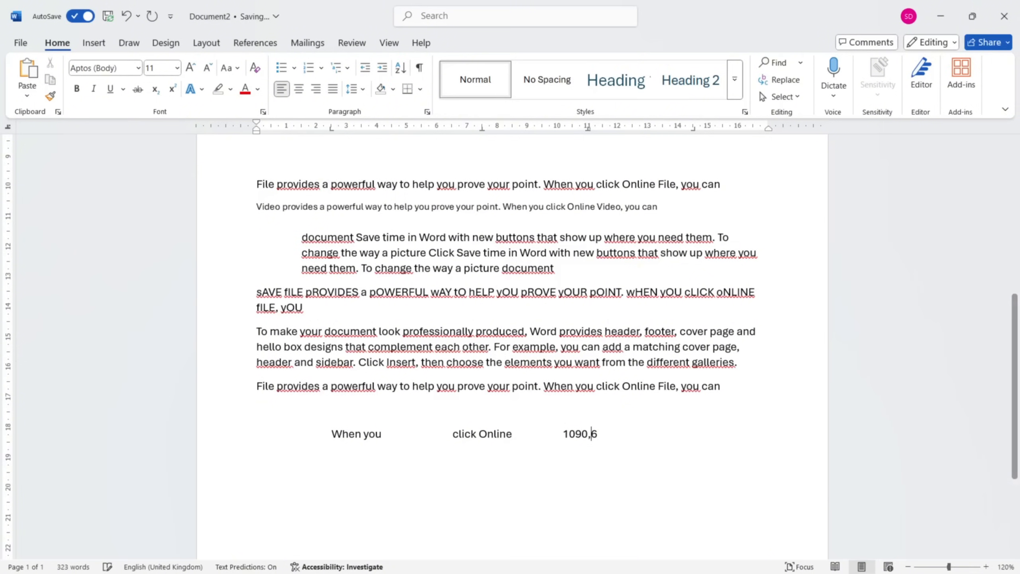
pyautogui.press('BackSpace')
pyautogui.click(570, 434)
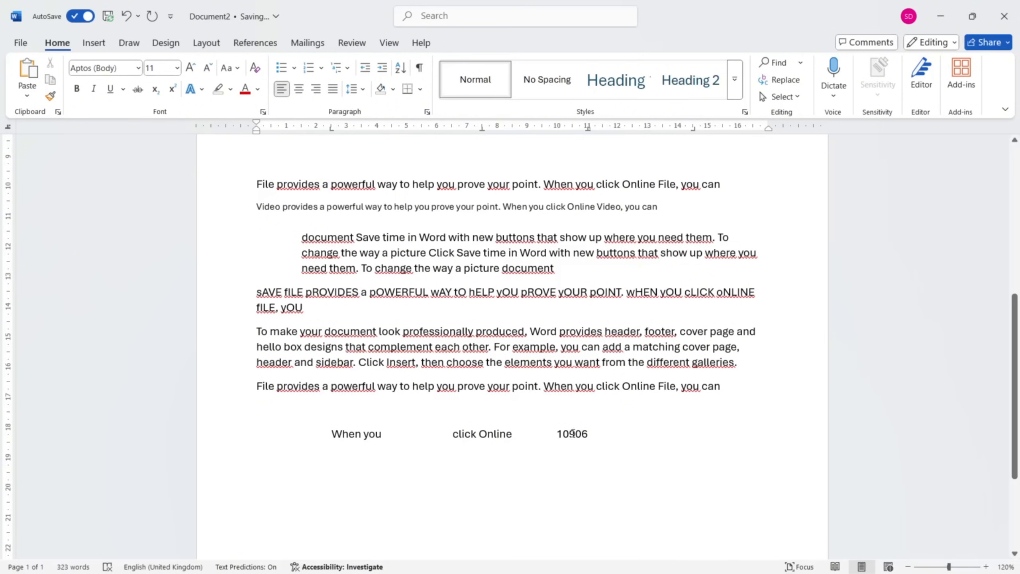
pyautogui.click(575, 434)
pyautogui.write(',')
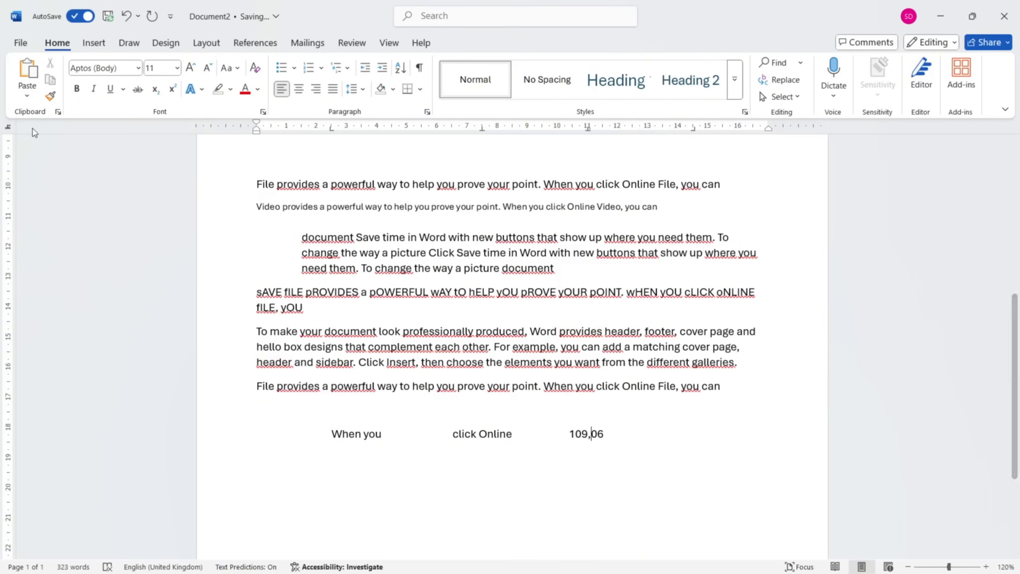
# Add a bar tab at about 4,5 cm to the tabbed line, between "When you" and "click Online".
pyautogui.click(392, 128)
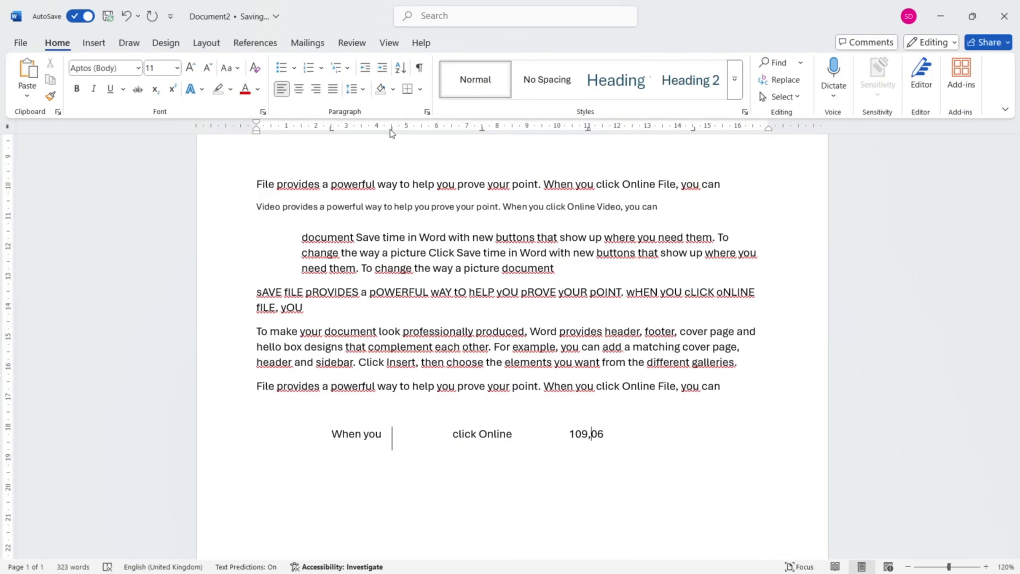
pyautogui.moveTo(390, 131); pyautogui.dragTo(391, 131)
# Copy "you can" from the paragraph above to the end of the tabbed line and align it at the right tab stop.
pyautogui.moveTo(677, 387); pyautogui.dragTo(722, 388)
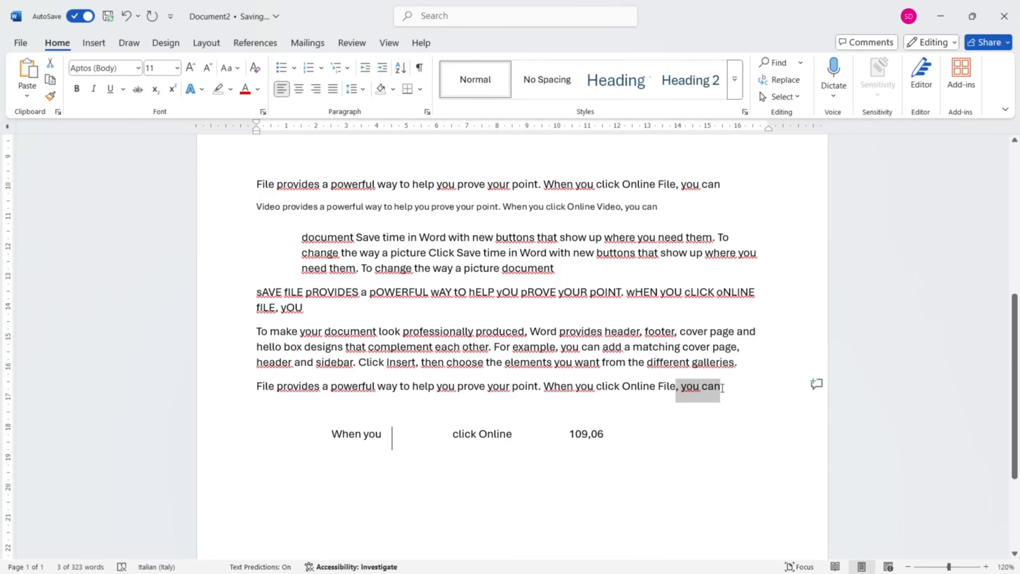
pyautogui.click(645, 437)
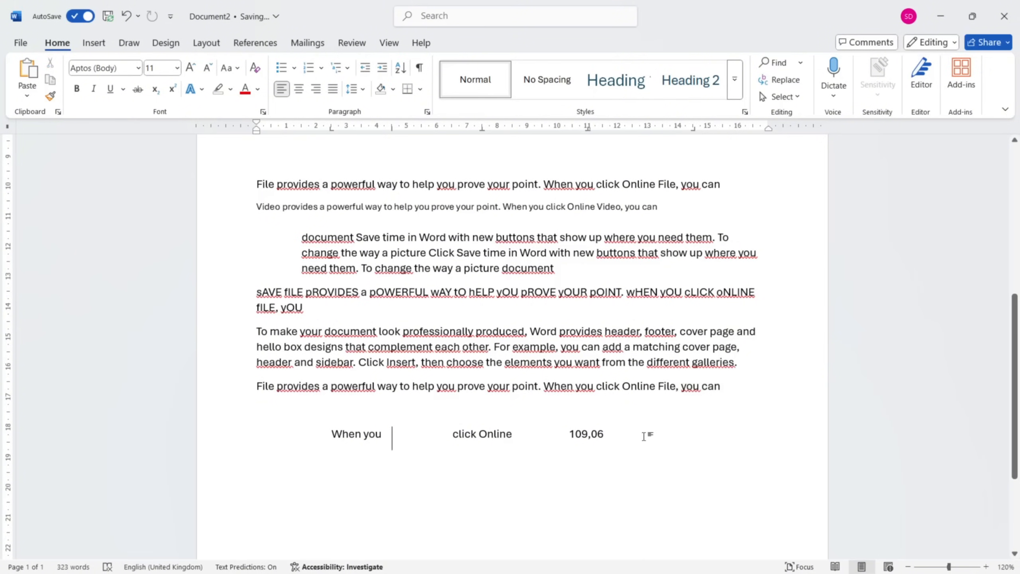
pyautogui.write(', you can')
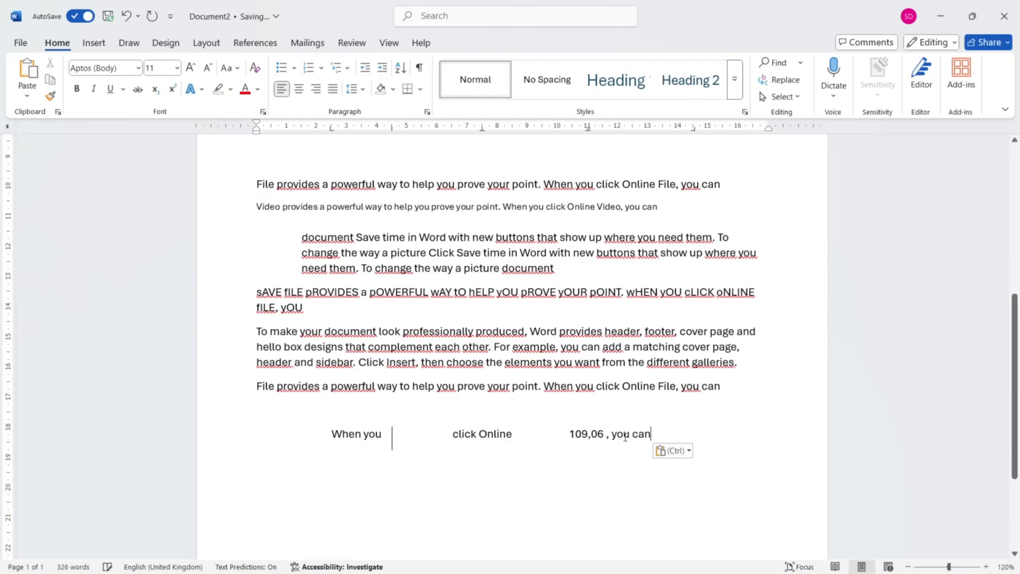
pyautogui.click(612, 433)
pyautogui.press('BackSpace')
pyautogui.press('BackSpace')
pyautogui.press('Tab')
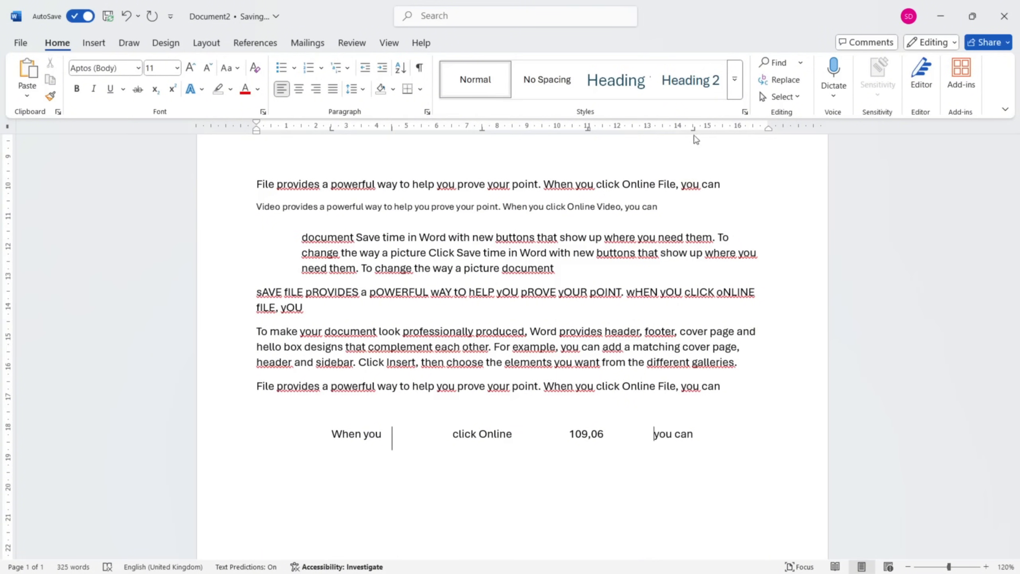
pyautogui.moveTo(694, 135); pyautogui.dragTo(696, 138)
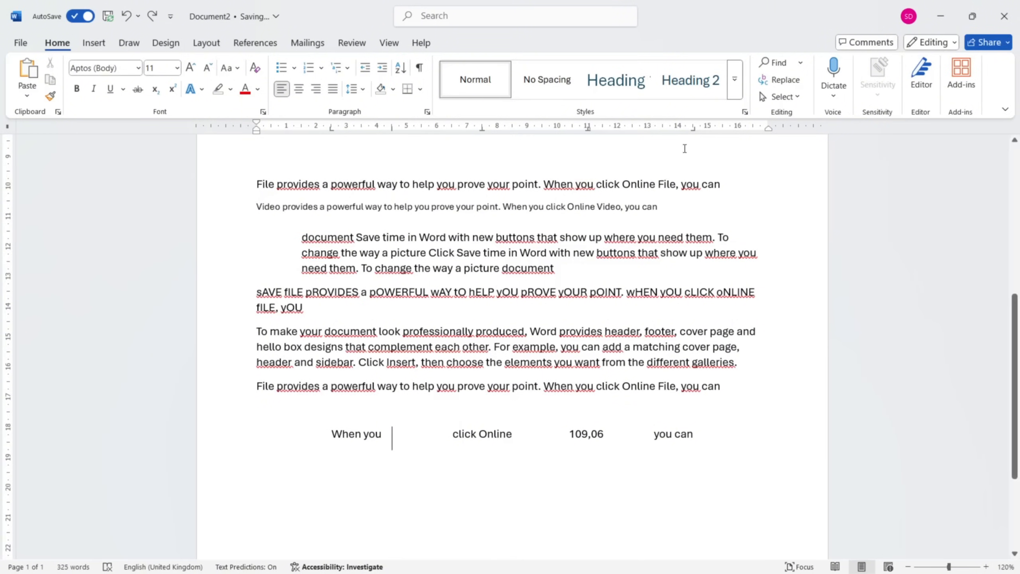
pyautogui.scroll(-2, 288, 353)
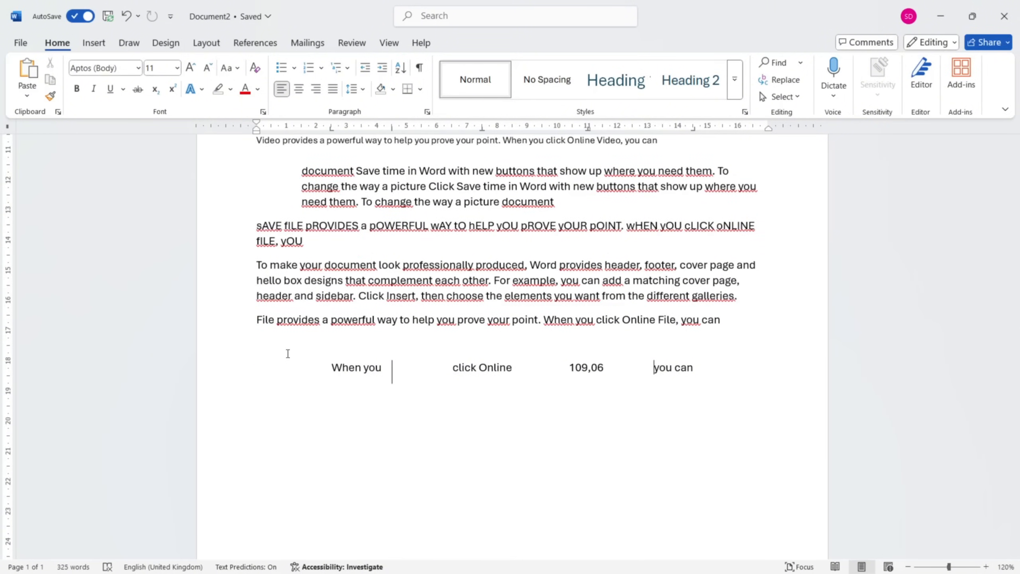
pyautogui.scroll(-1, 288, 354)
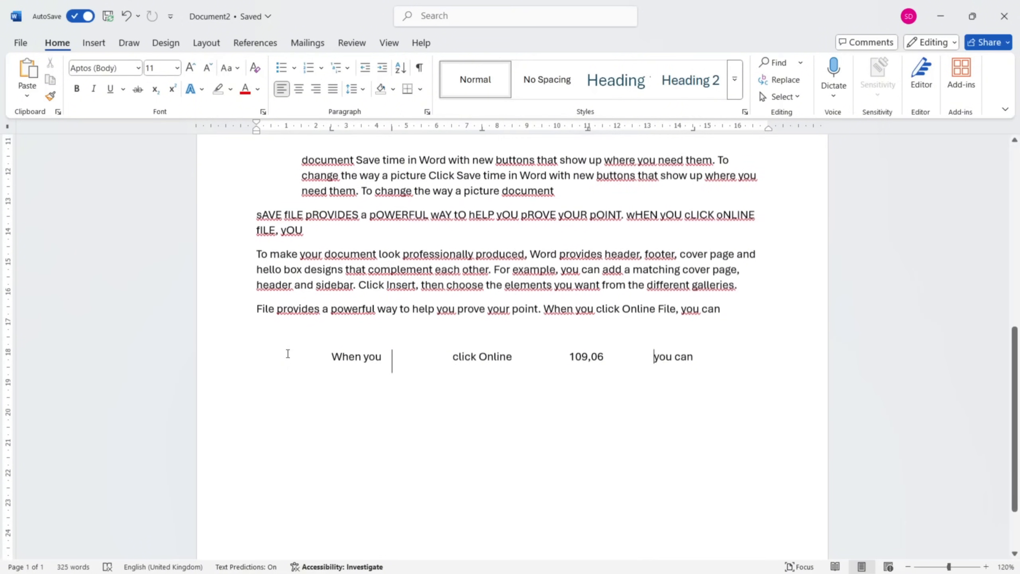
# Move the left tab stop of the tabbed line from before "When you" to 1 cm on the ruler.
pyautogui.scroll(1, 288, 354)
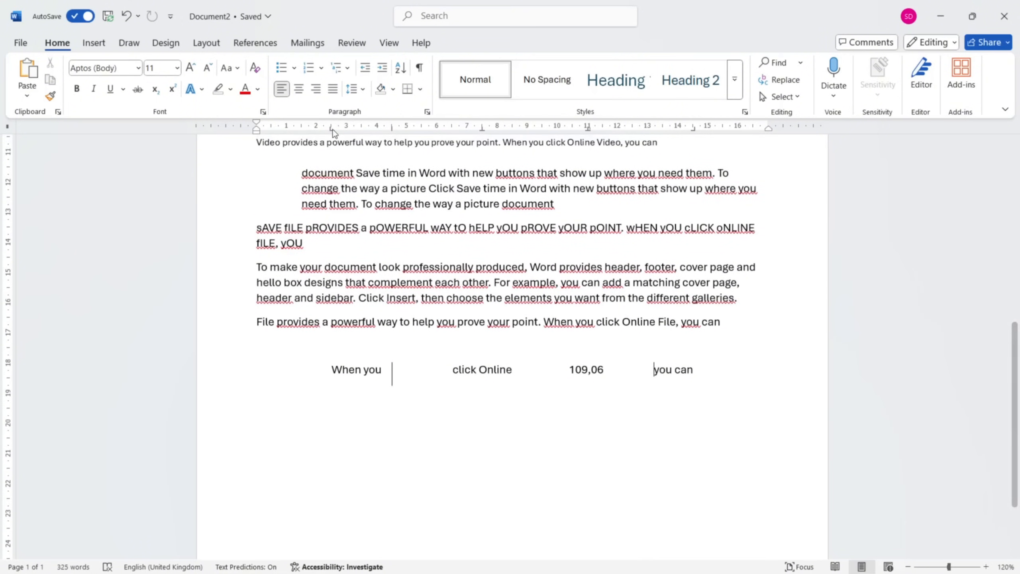
pyautogui.moveTo(332, 131); pyautogui.dragTo(289, 134)
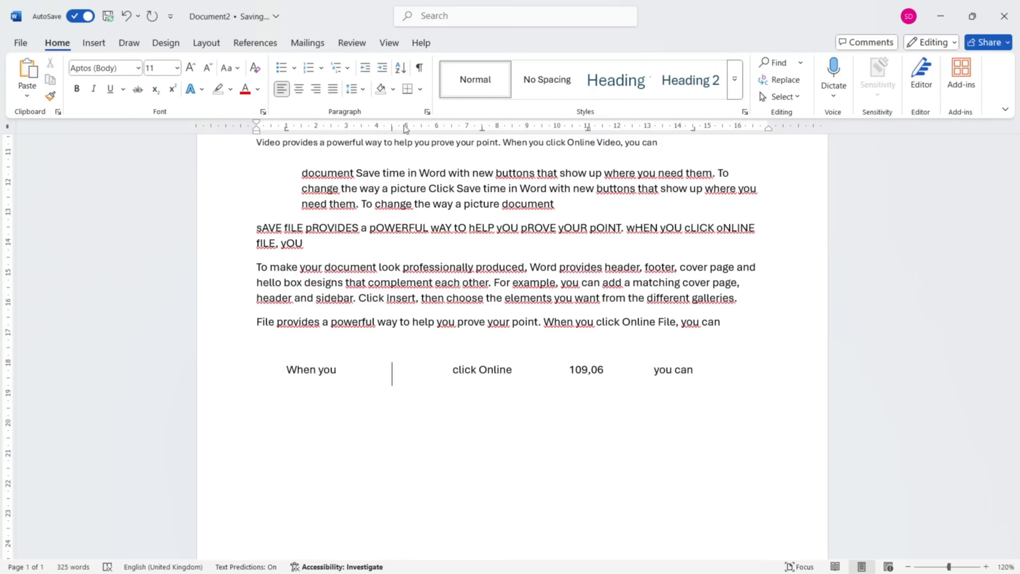
pyautogui.moveTo(391, 131)
pyautogui.mouseDown()
pyautogui.moveTo(379, 132)
pyautogui.moveTo(392, 131)
pyautogui.mouseUp()
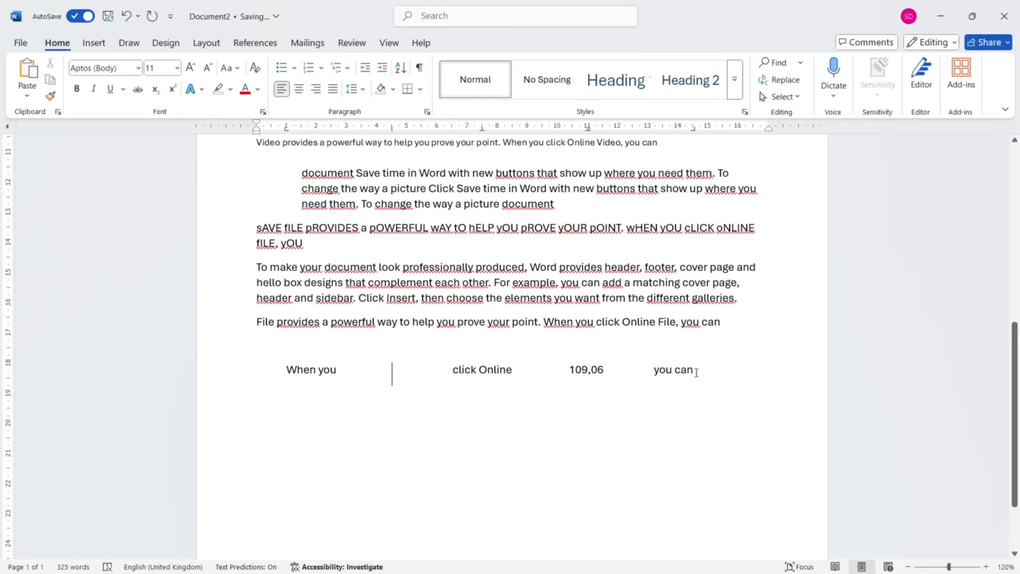
# Add a line reading "hello" below the tabbed line and align it at the 1 cm left tab stop.
pyautogui.click(709, 365)
pyautogui.press('Return')
pyautogui.write('hello')
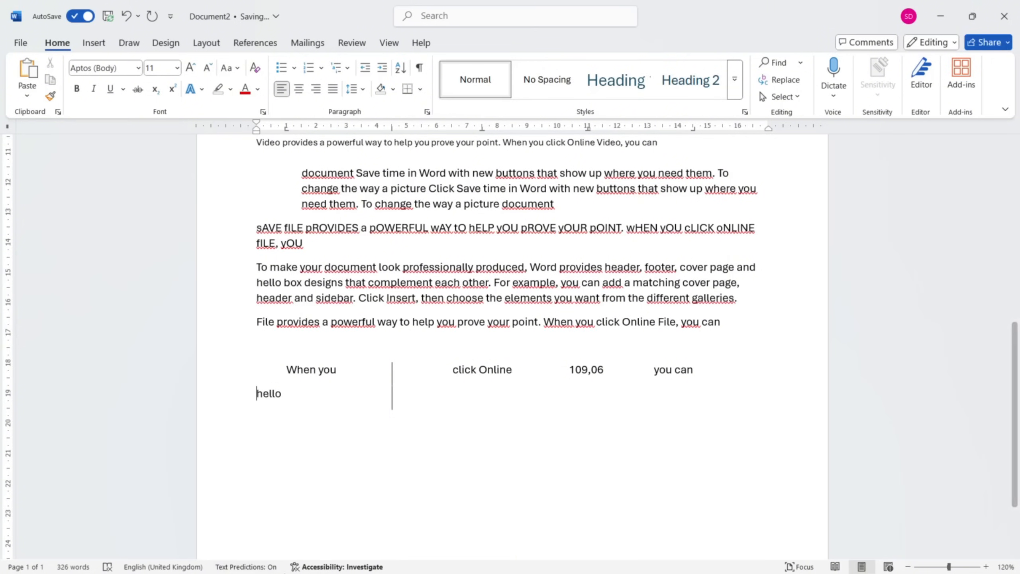
pyautogui.doubleClick(283, 244)
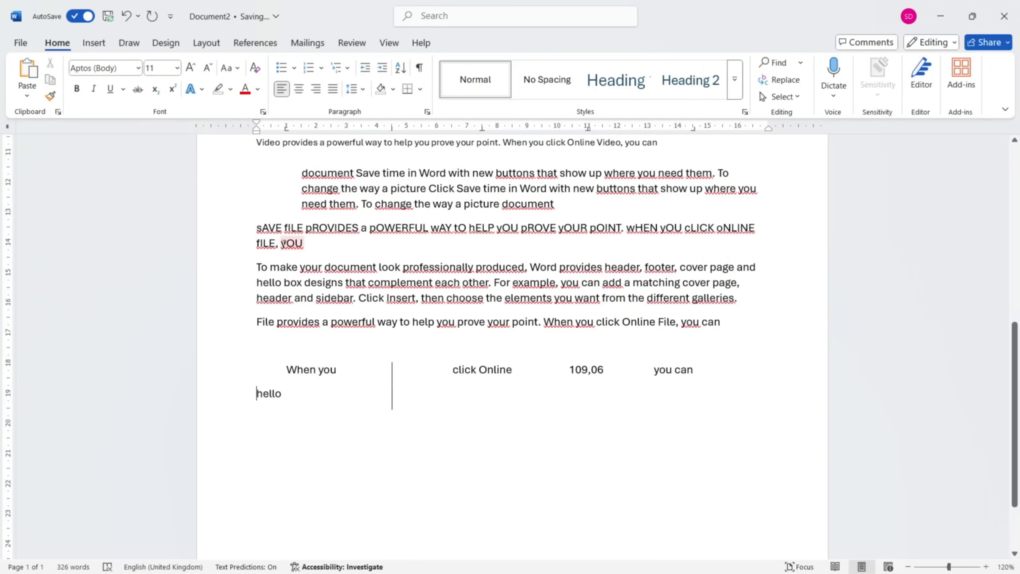
pyautogui.press('Tab')
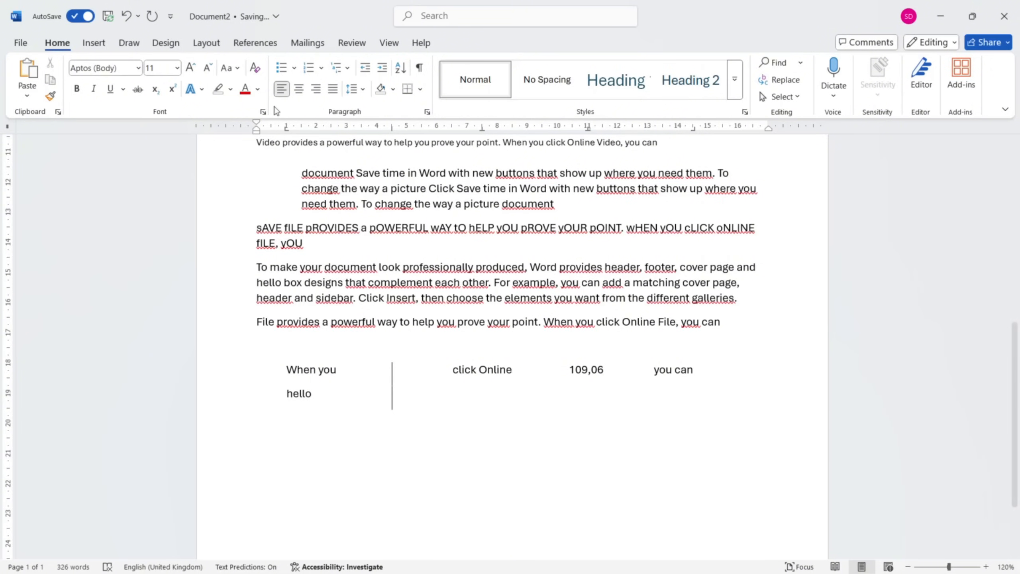
pyautogui.click(287, 129)
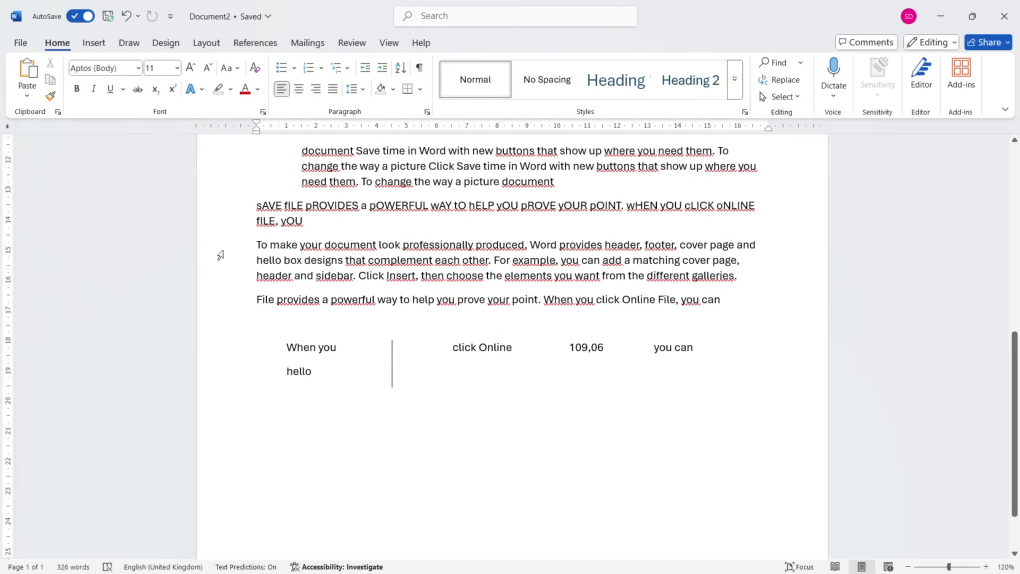
# Try the special indentation options (none) and First line on the indented "document Save time" paragraph and choose Hanging.
pyautogui.doubleClick(220, 169)
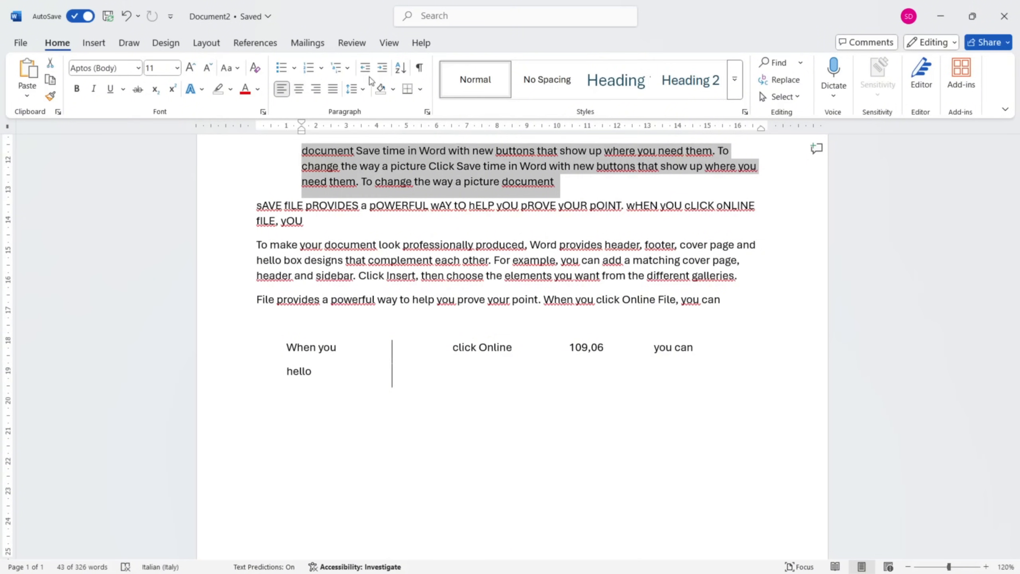
pyautogui.click(427, 112)
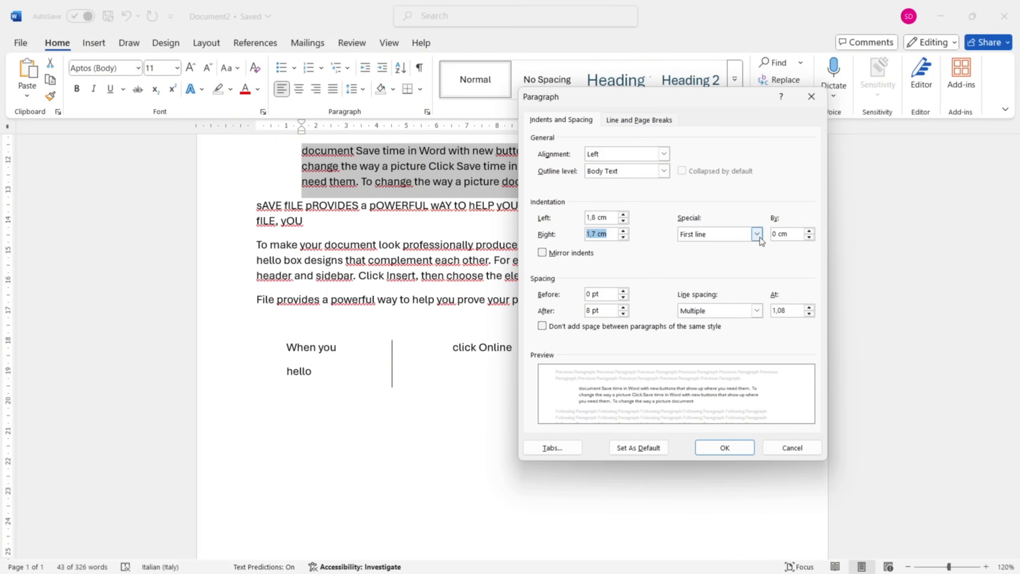
pyautogui.click(757, 235)
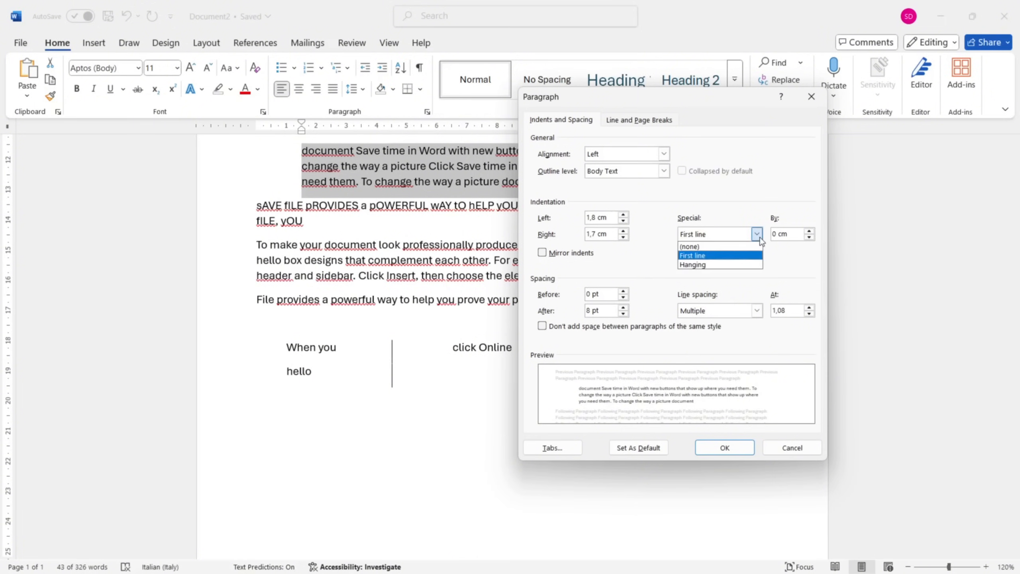
pyautogui.click(745, 246)
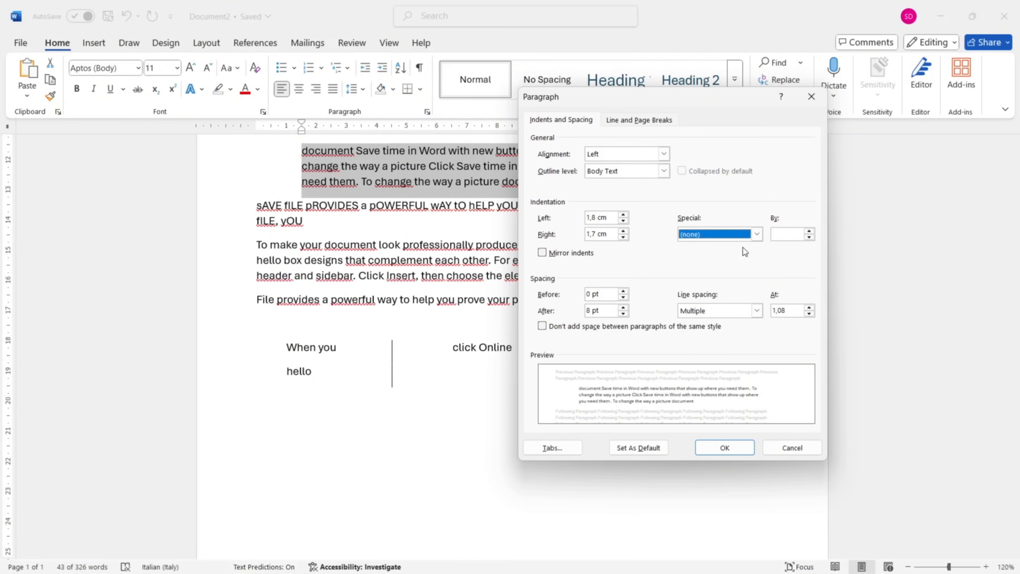
pyautogui.click(757, 234)
pyautogui.click(751, 254)
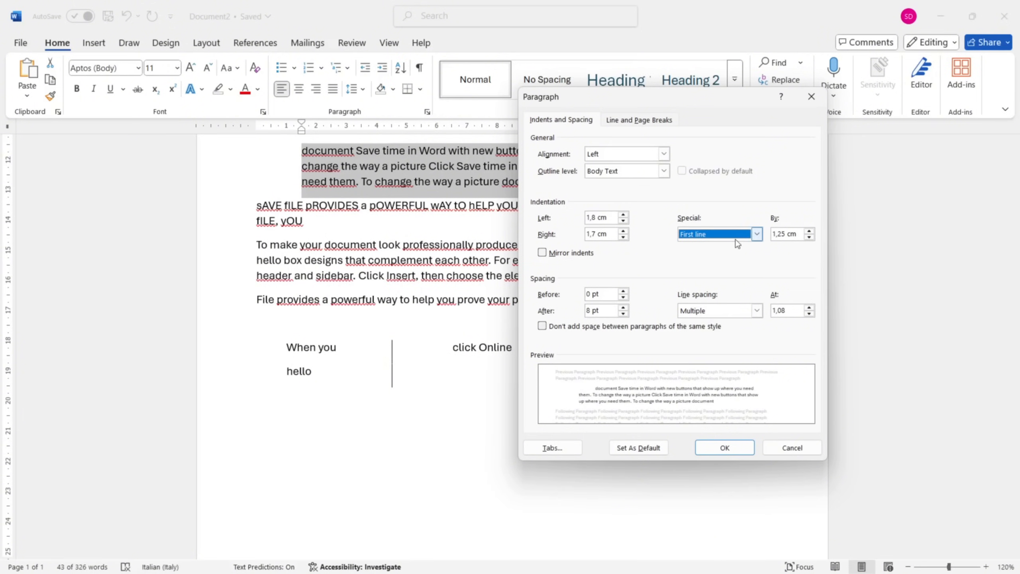
pyautogui.click(754, 234)
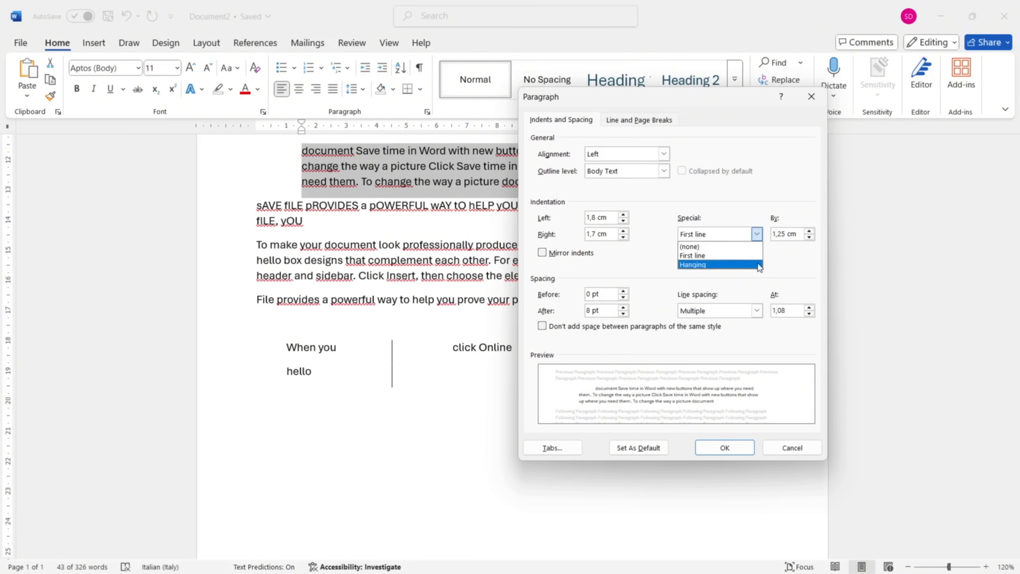
pyautogui.click(759, 264)
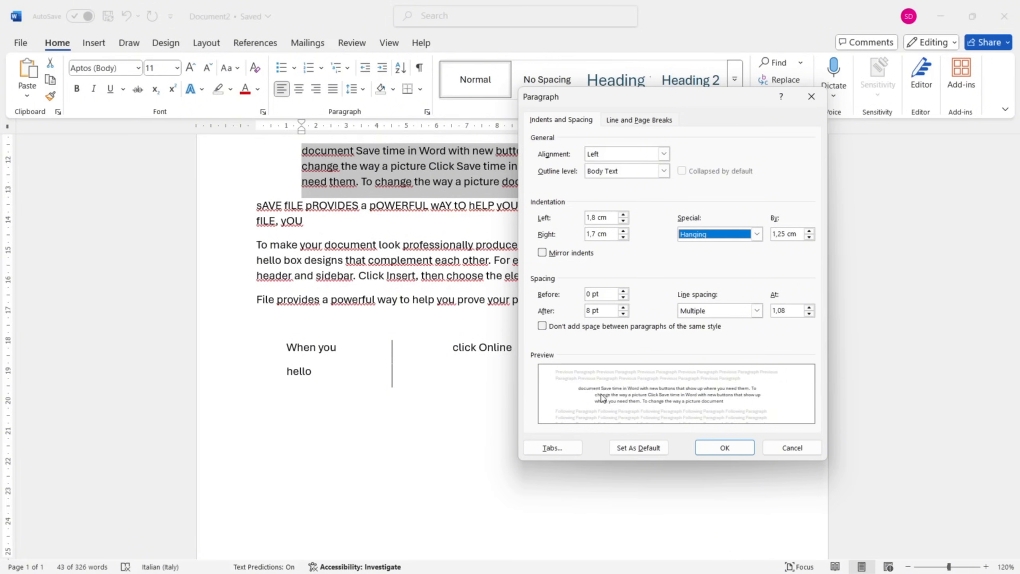
# Adjust the amount of the paragraph's hanging indent, open its tab settings and apply the changes without adding a tab stop.
pyautogui.click(809, 231)
pyautogui.click(808, 232)
pyautogui.click(809, 231)
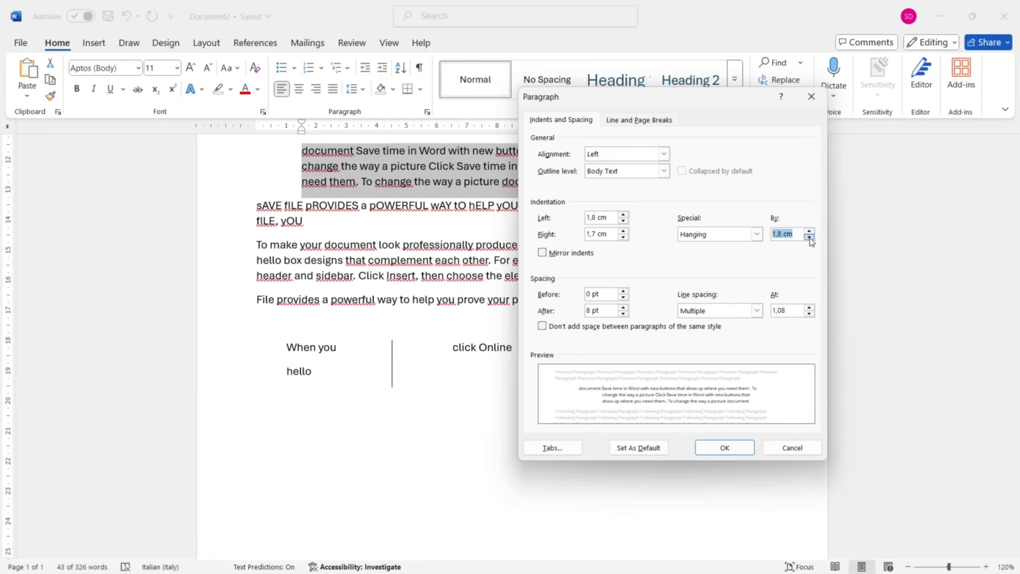
pyautogui.click(809, 237)
pyautogui.click(809, 237)
pyautogui.click(809, 237)
pyautogui.click(809, 237)
pyautogui.click(808, 231)
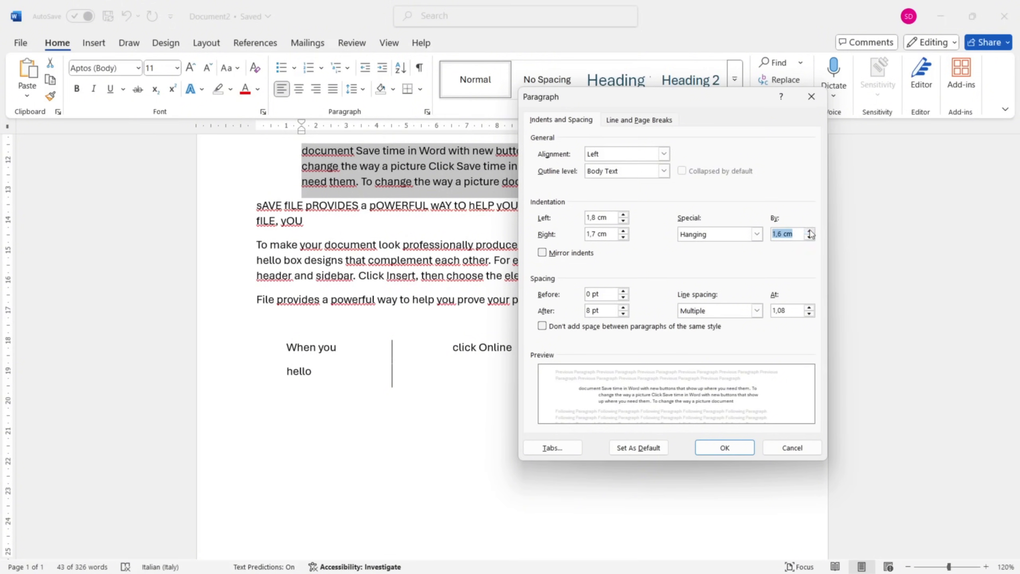
pyautogui.click(808, 232)
pyautogui.click(560, 448)
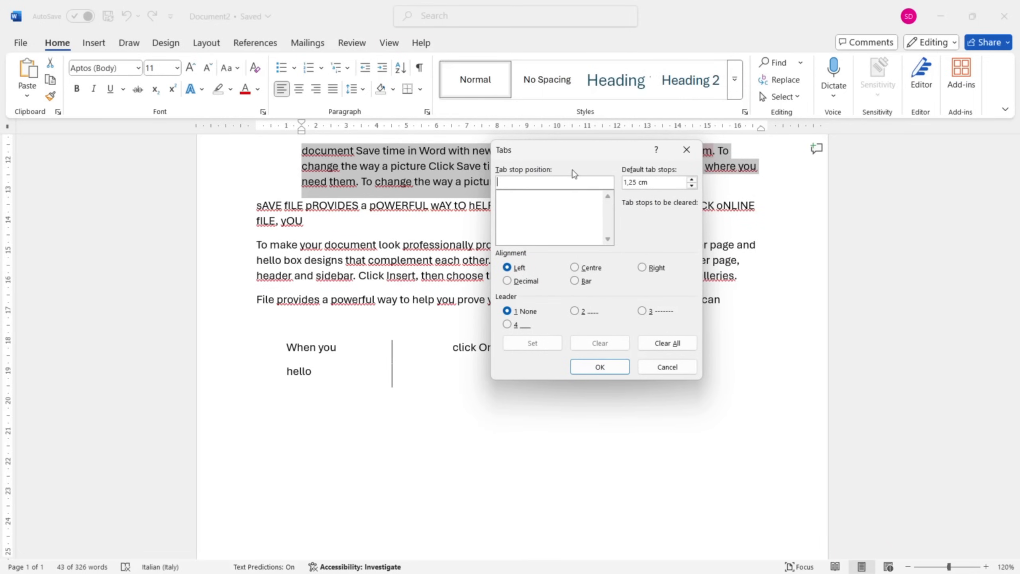
pyautogui.moveTo(572, 155); pyautogui.dragTo(692, 158)
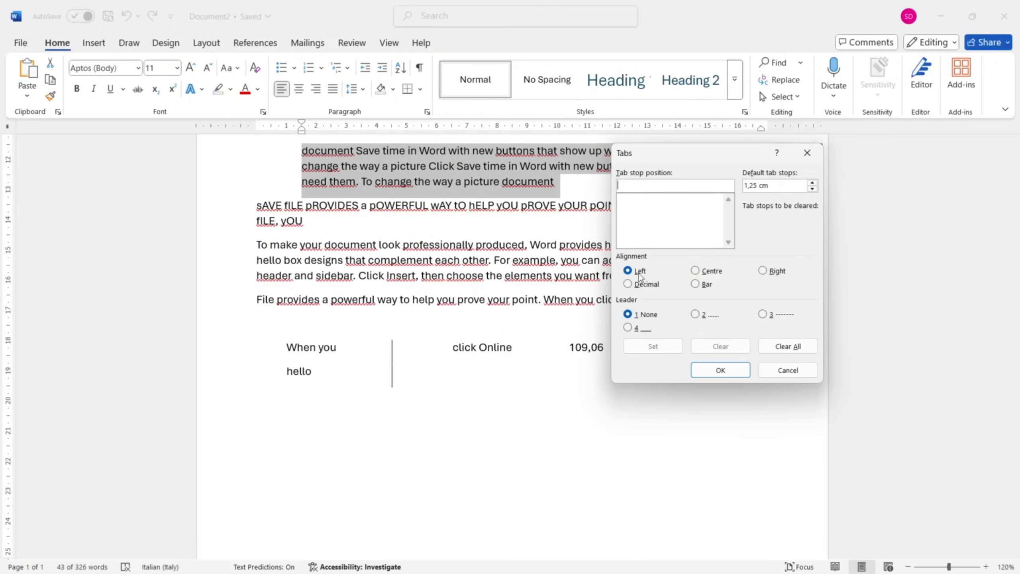
pyautogui.click(711, 372)
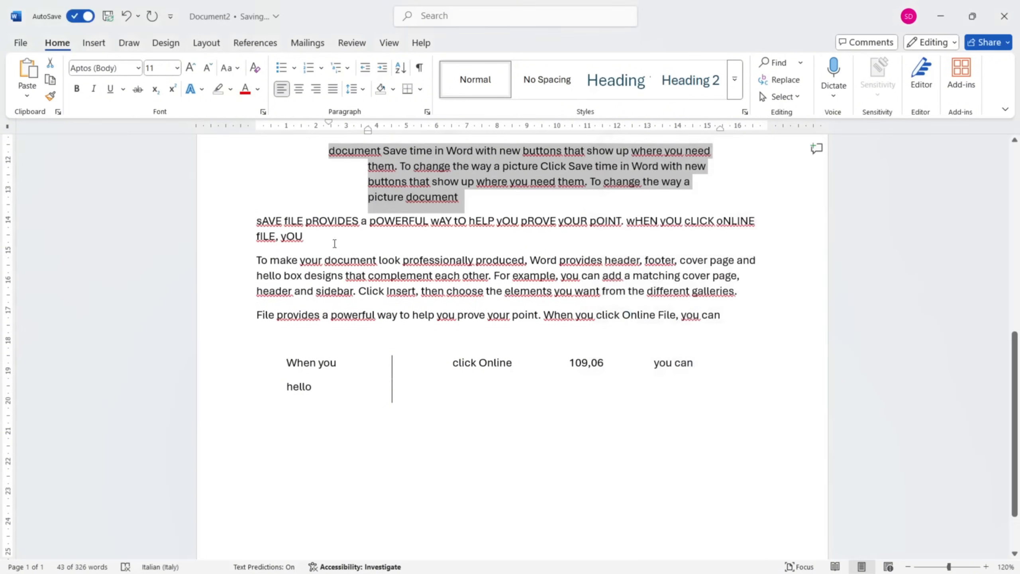
# Open the tab settings of the line starting "When you" and examine the alignment and leader of each tab stop.
pyautogui.click(255, 366)
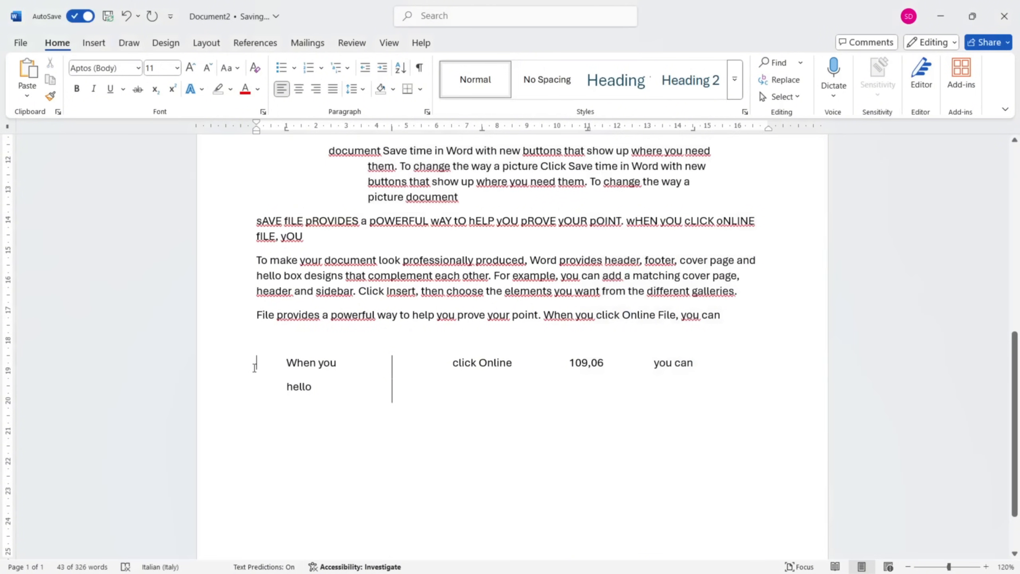
pyautogui.click(427, 111)
pyautogui.click(551, 448)
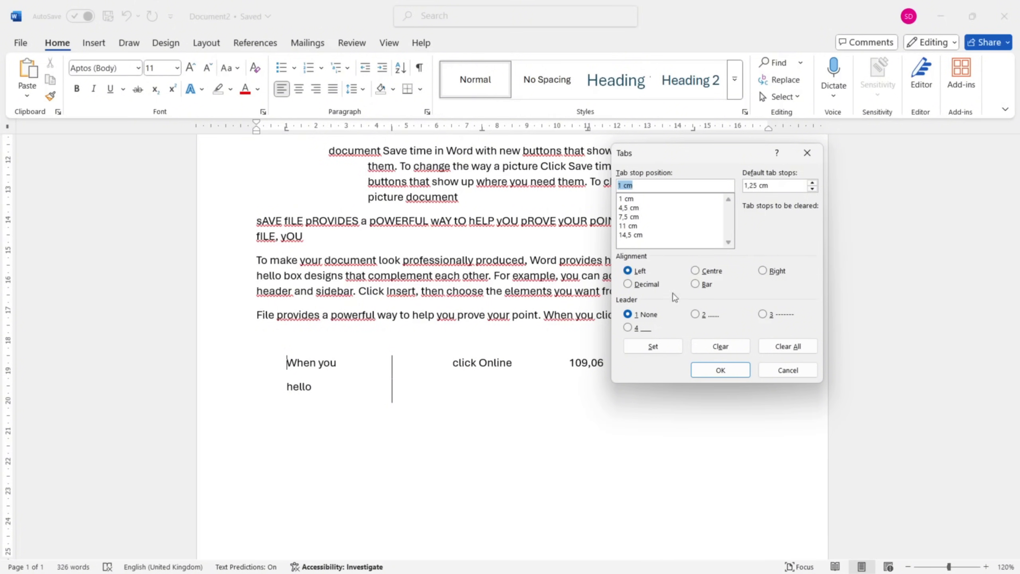
pyautogui.click(642, 200)
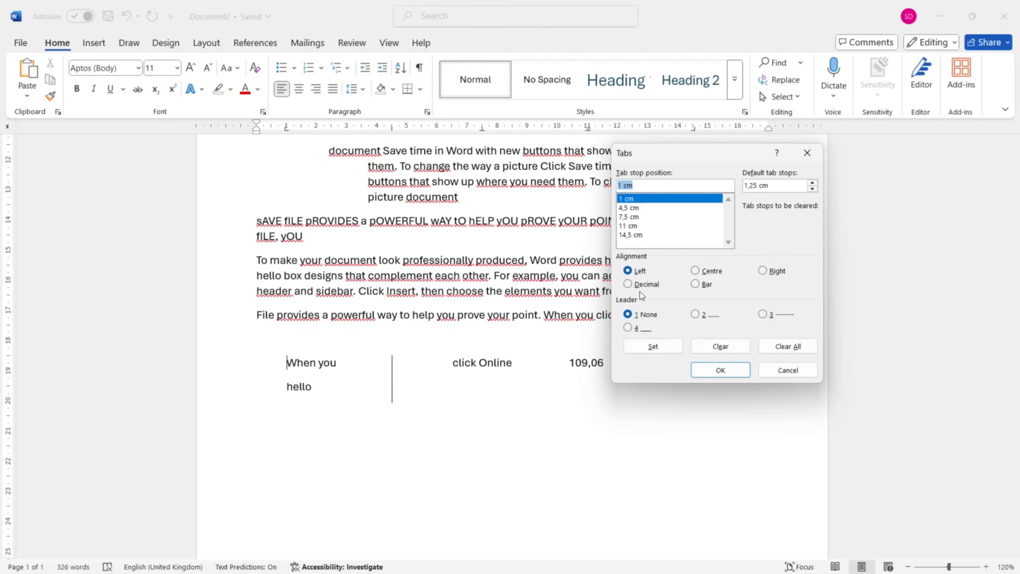
pyautogui.click(636, 218)
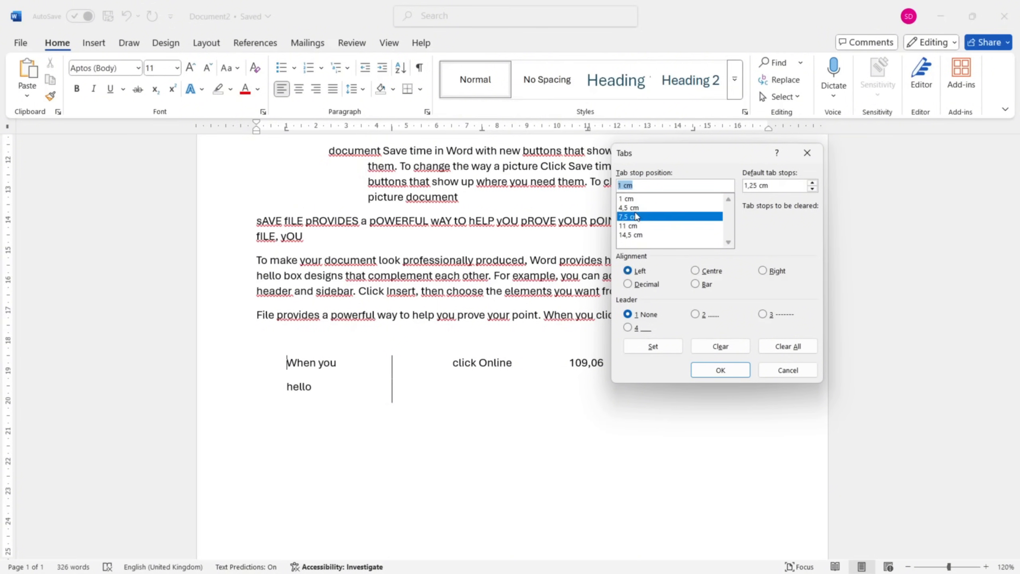
pyautogui.click(635, 208)
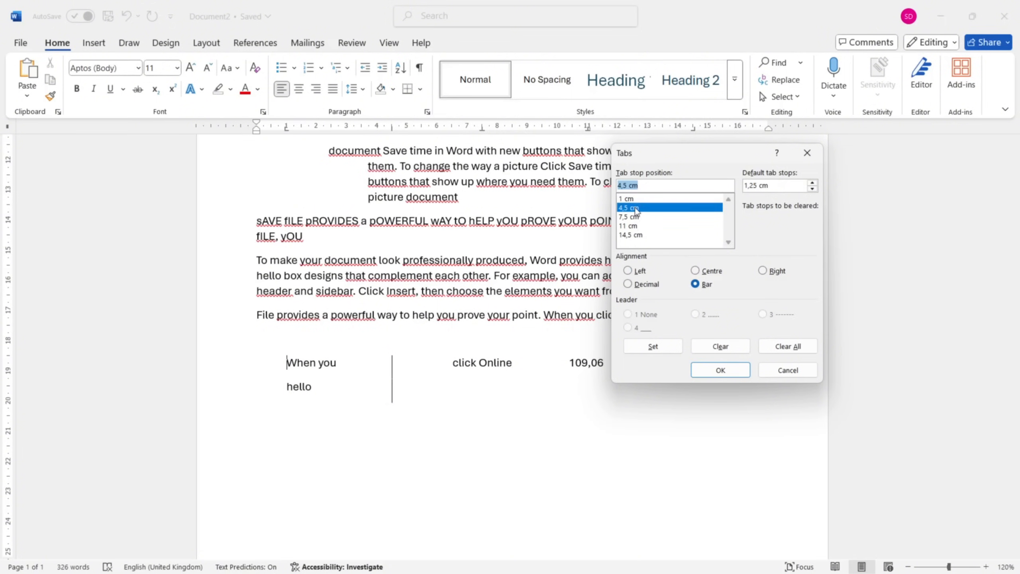
pyautogui.click(639, 226)
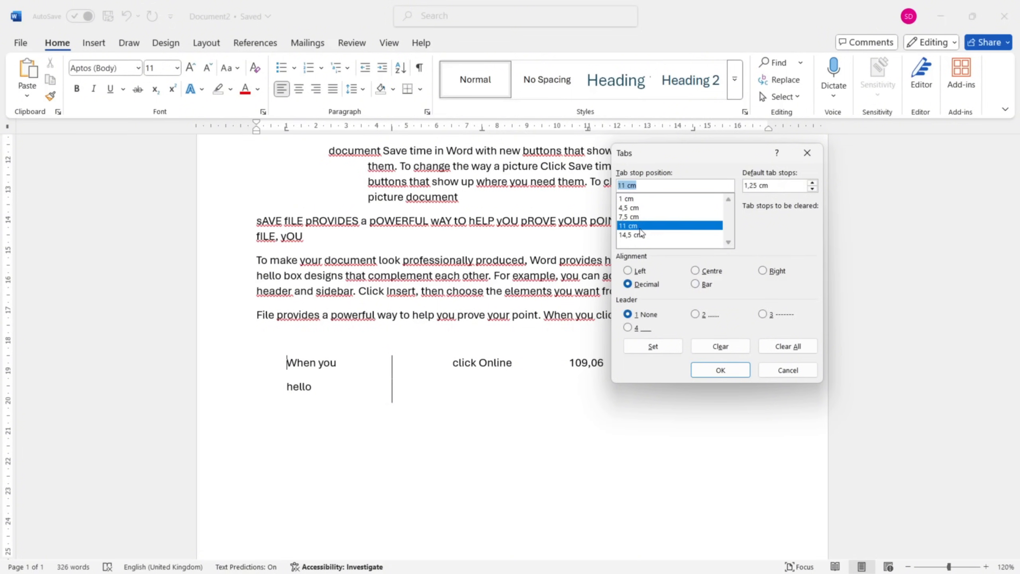
pyautogui.click(642, 235)
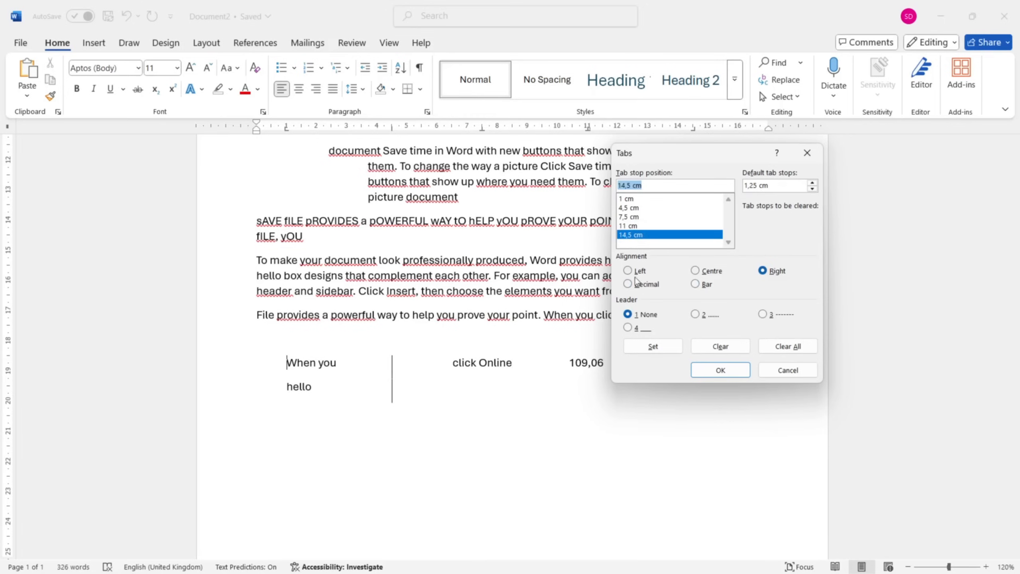
pyautogui.click(660, 228)
pyautogui.click(658, 218)
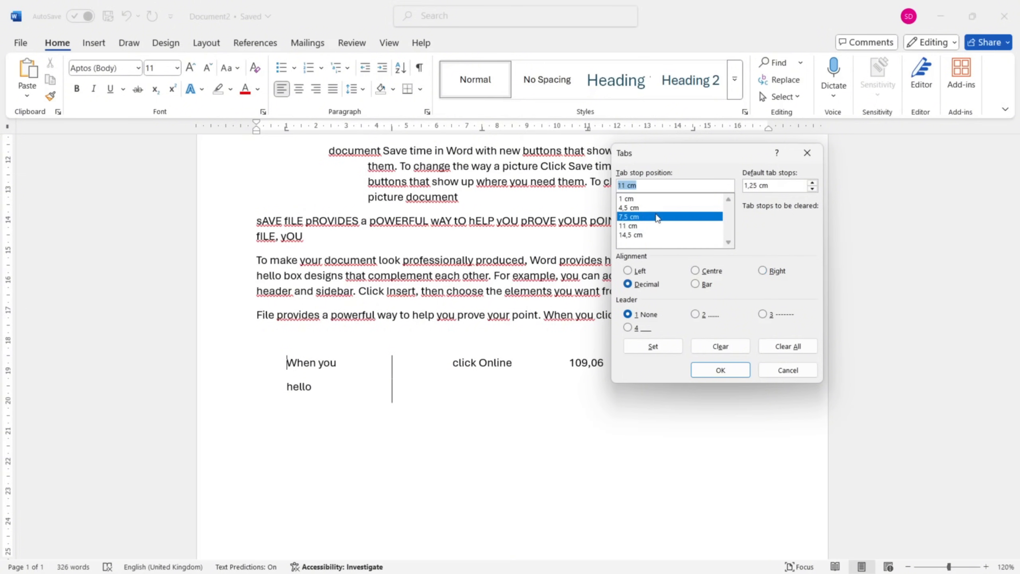
pyautogui.click(653, 208)
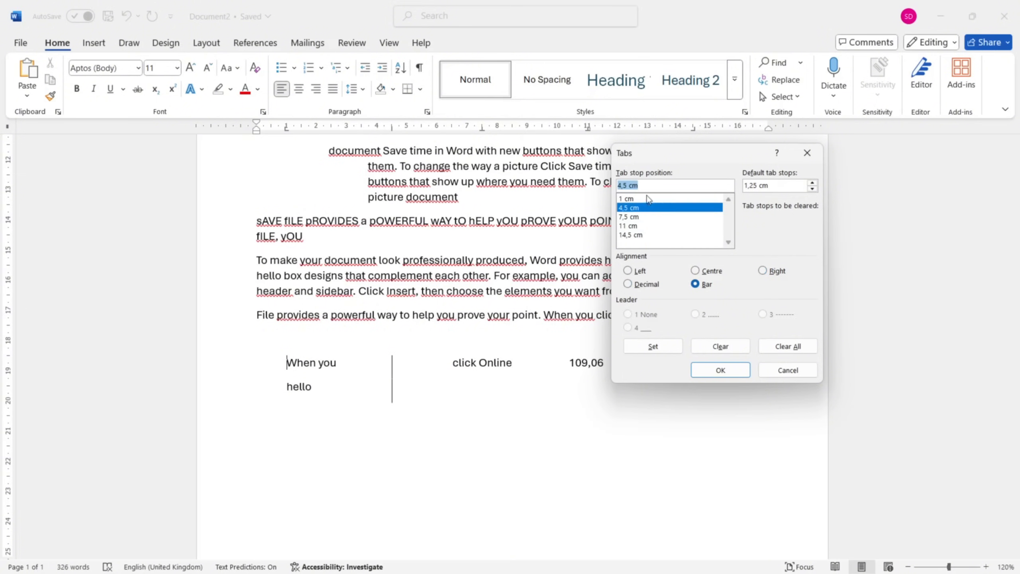
pyautogui.click(649, 198)
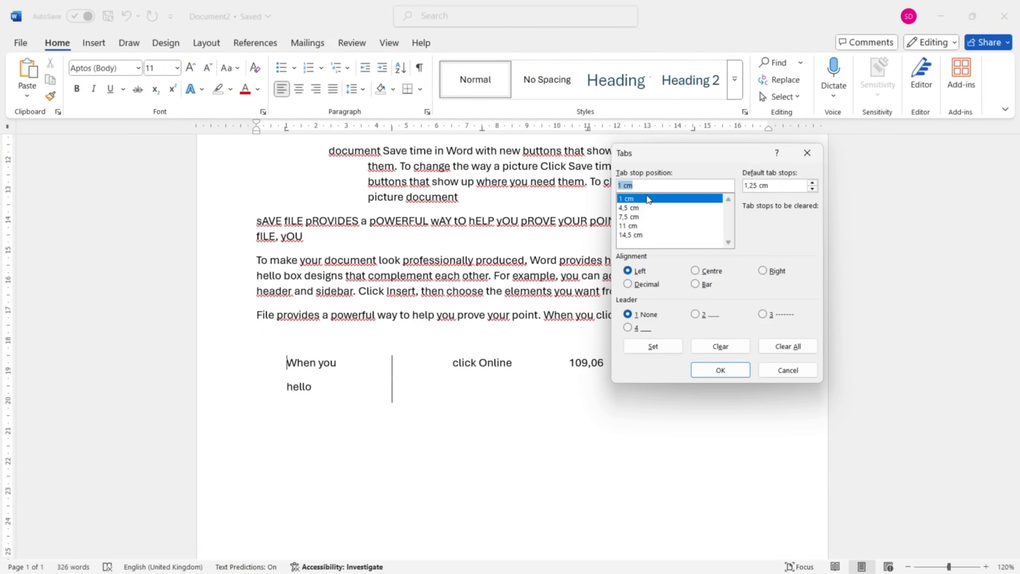
pyautogui.click(649, 208)
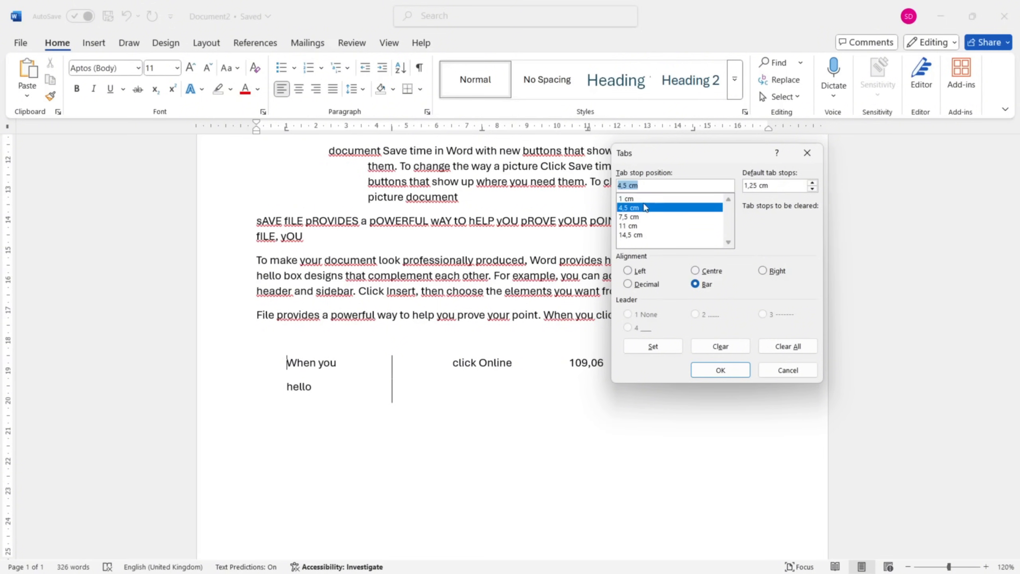
pyautogui.click(644, 198)
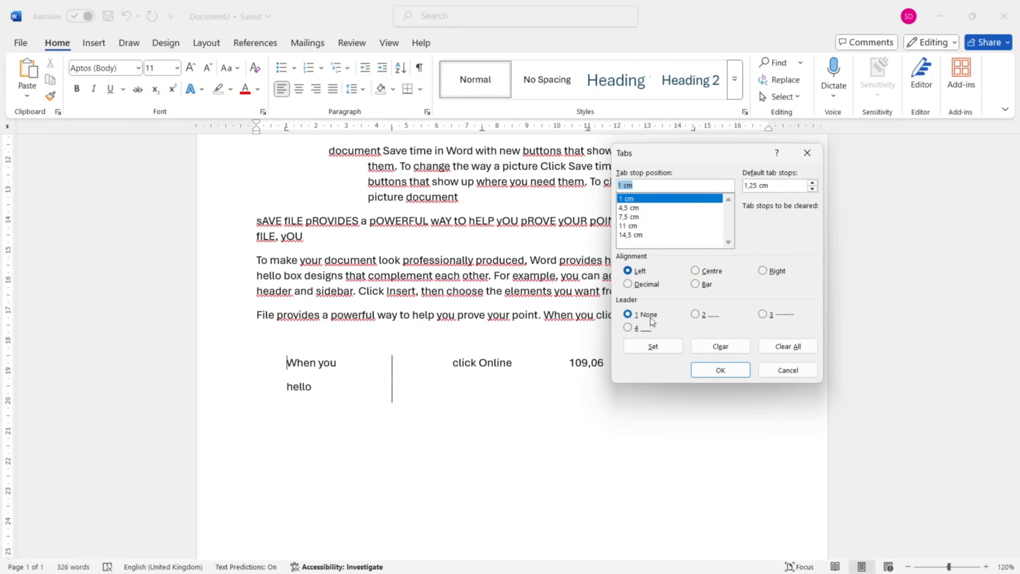
pyautogui.click(638, 218)
pyautogui.click(639, 226)
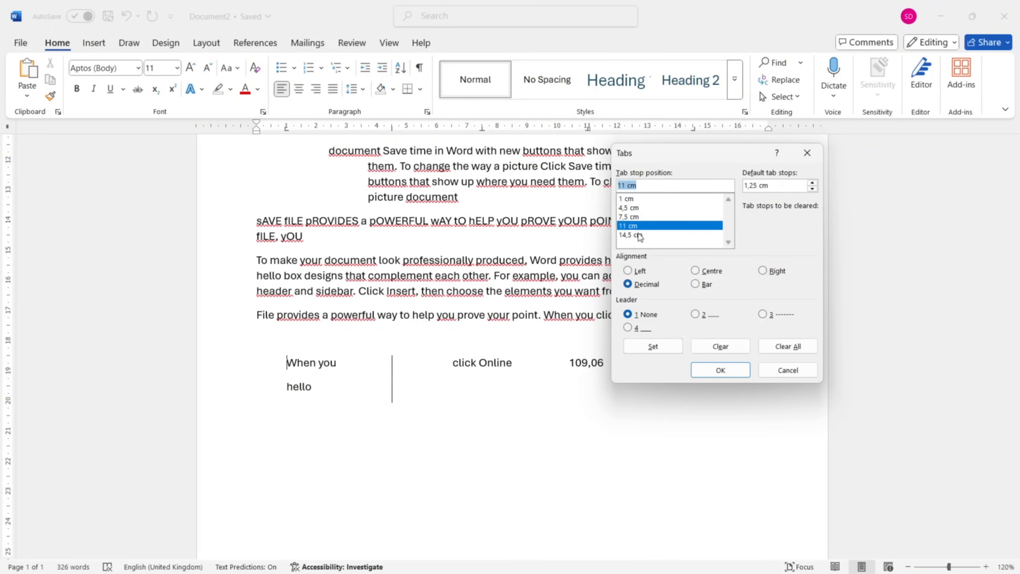
pyautogui.click(639, 235)
# Try leader 2 (dots) on the 1 cm tab stop and leader 3 (dashes) on 7,5 cm, and set leader 4 (underline) on 11 cm.
pyautogui.click(634, 199)
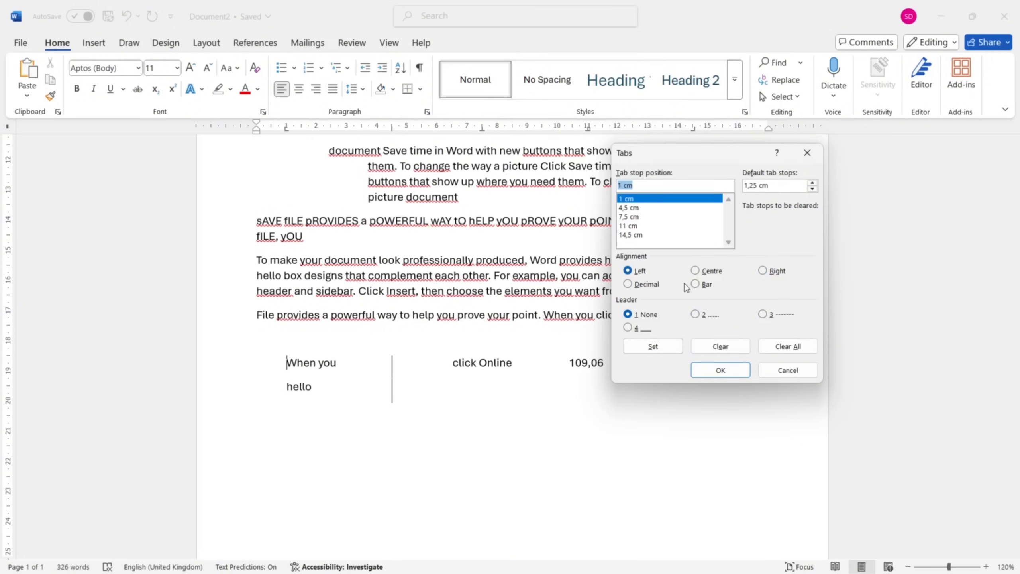
pyautogui.click(699, 315)
pyautogui.click(654, 217)
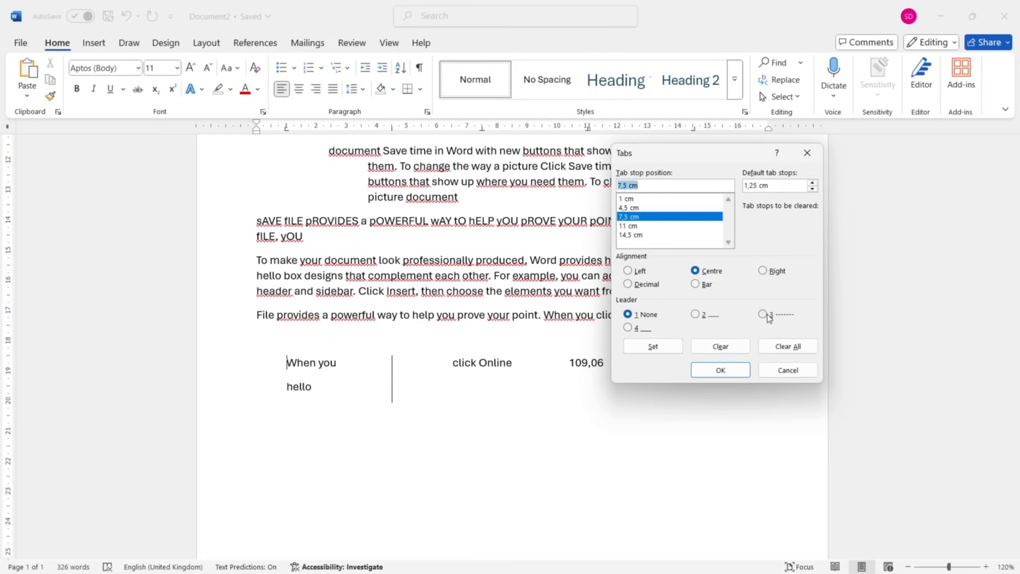
pyautogui.click(765, 316)
pyautogui.click(656, 227)
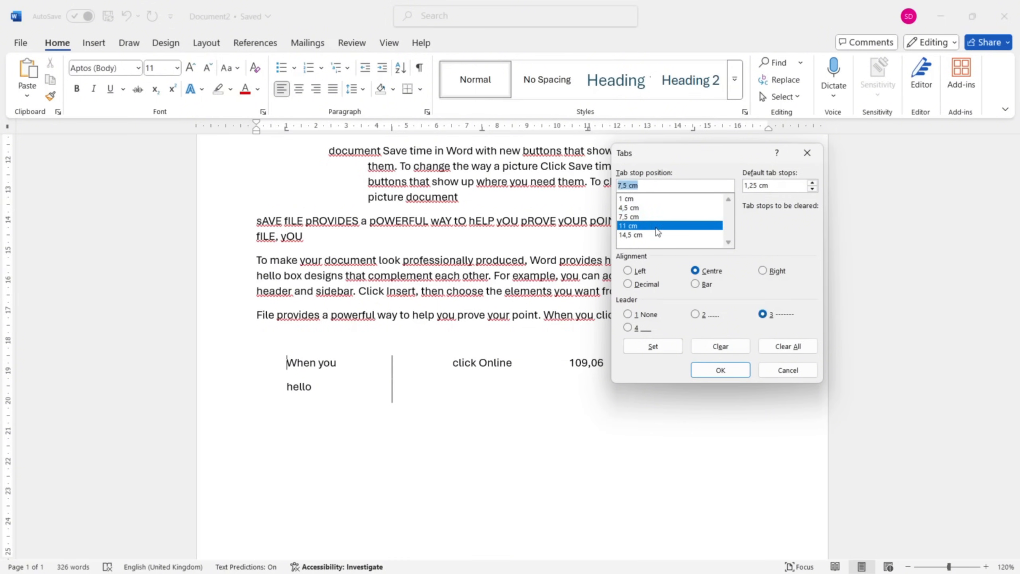
pyautogui.click(628, 327)
pyautogui.click(662, 351)
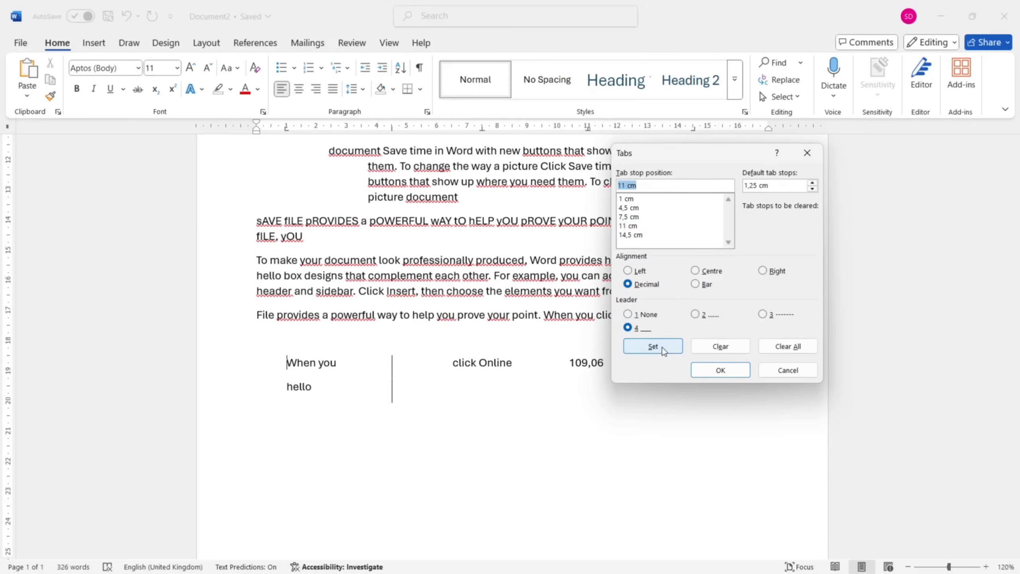
# Set leader 2 (dots) on the 1 cm tab stop and leader 3 (dashes) on the 7,5 cm tab stop, and apply the tab settings.
pyautogui.click(651, 199)
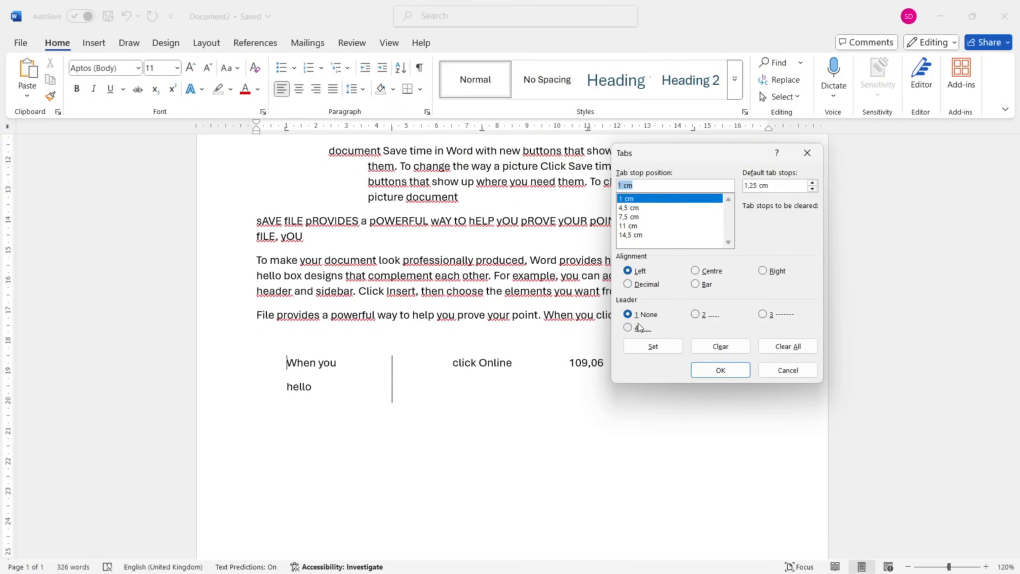
pyautogui.click(703, 317)
pyautogui.click(653, 344)
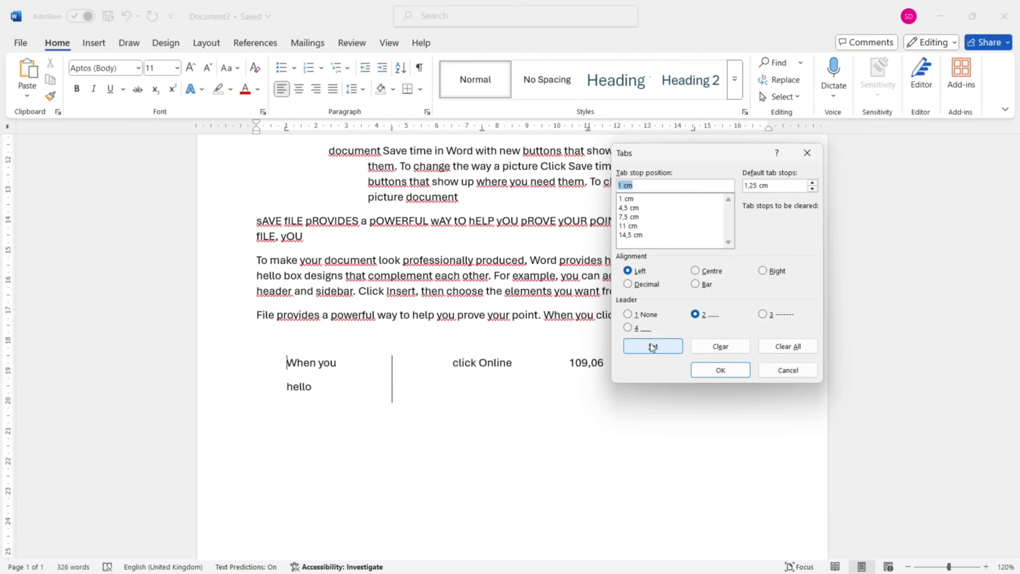
pyautogui.click(647, 220)
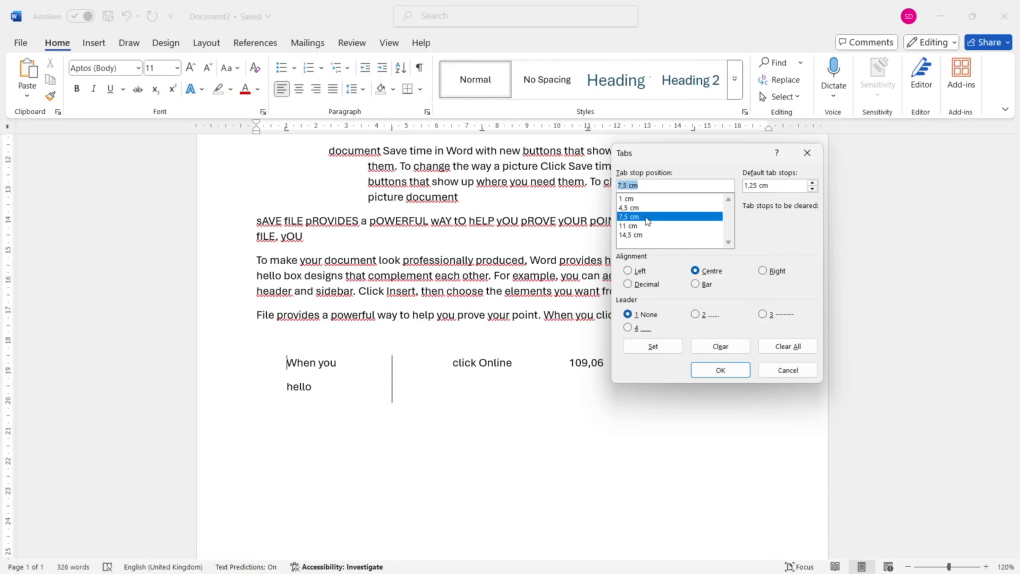
pyautogui.click(763, 314)
pyautogui.click(652, 349)
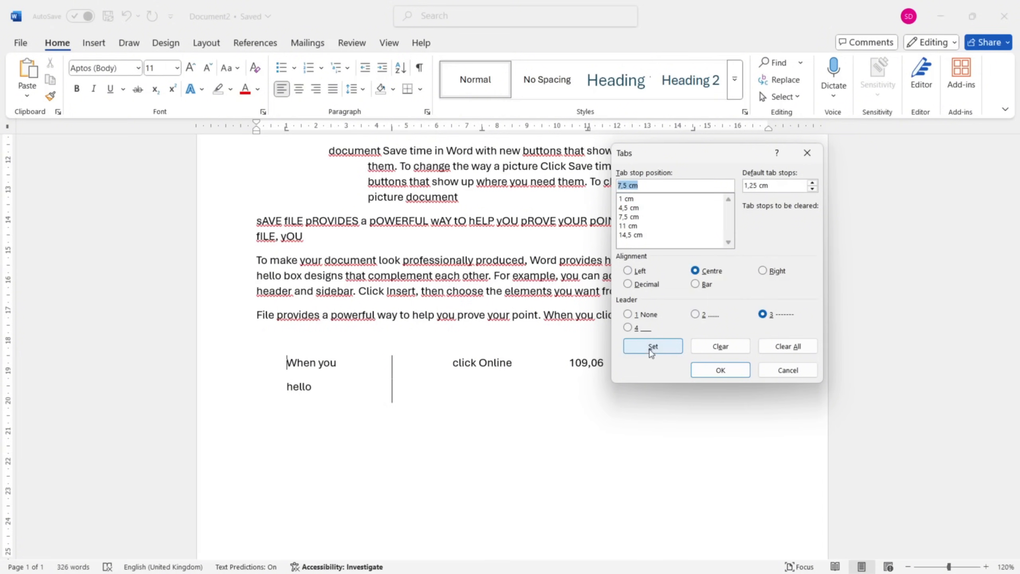
pyautogui.click(719, 370)
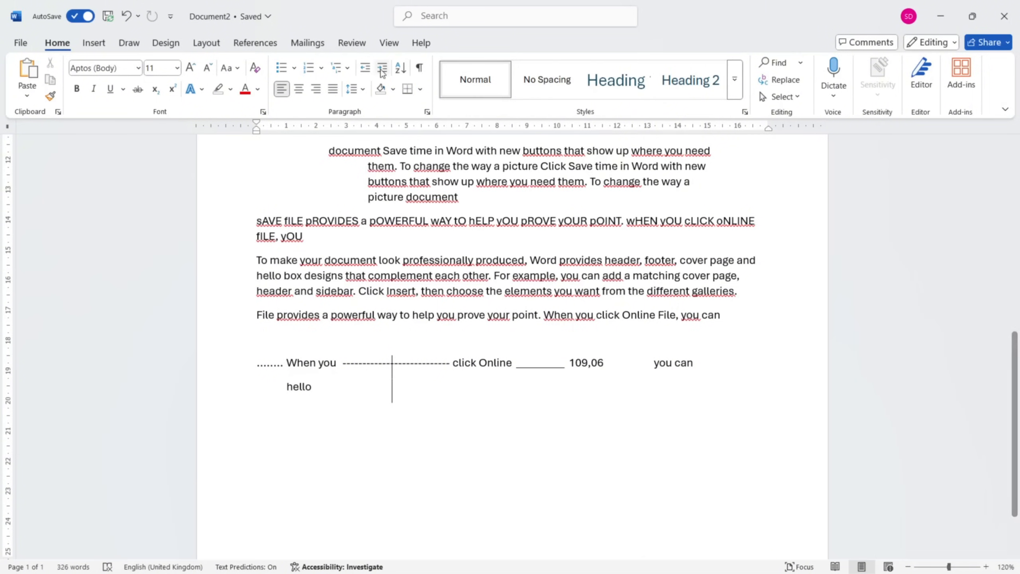
# Open the border settings for the "To make your document" paragraph, try the Box and 3D settings, and choose Shadow.
pyautogui.click(420, 90)
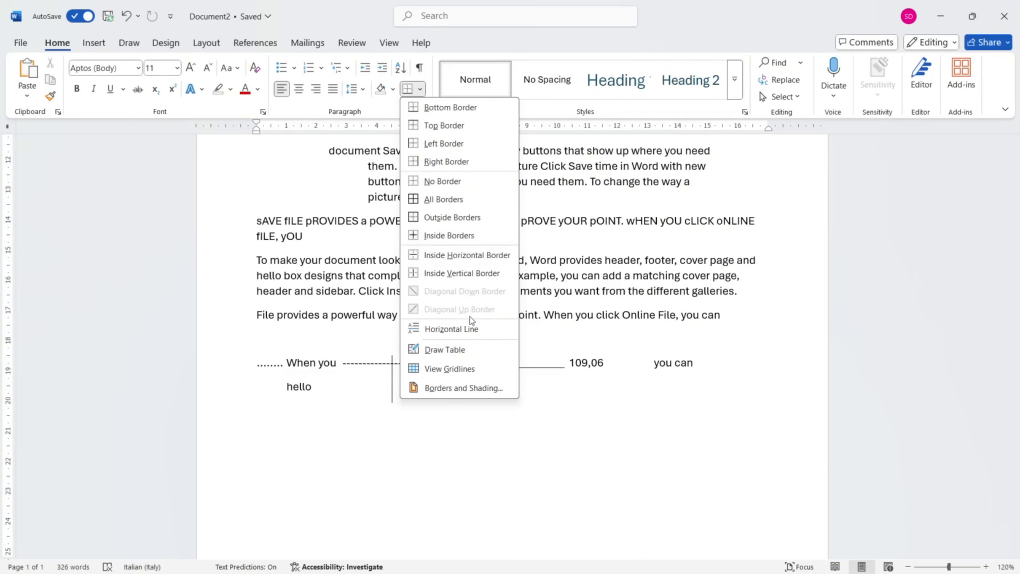
pyautogui.click(481, 392)
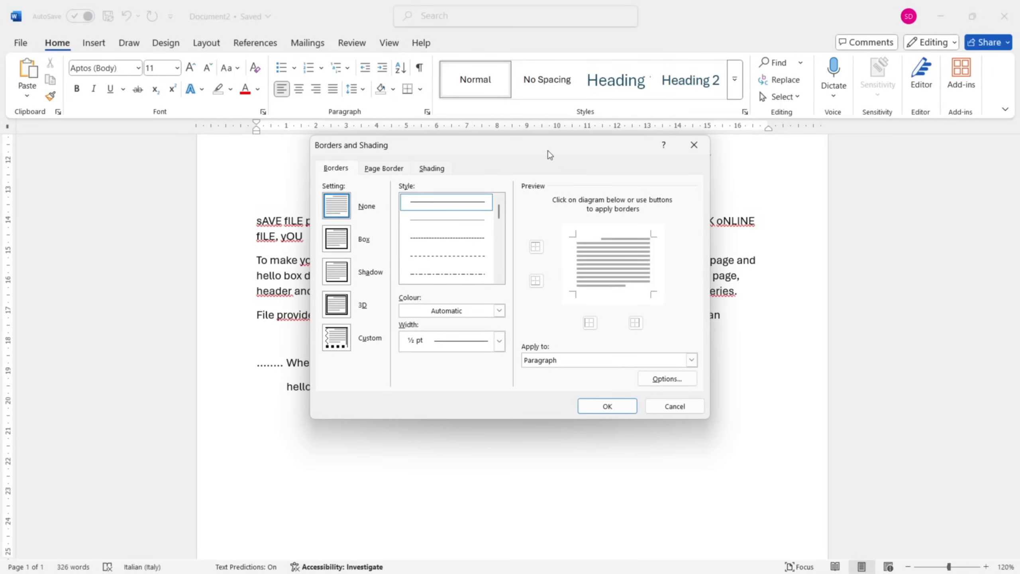
pyautogui.moveTo(550, 155)
pyautogui.mouseDown()
pyautogui.moveTo(674, 140)
pyautogui.moveTo(719, 149)
pyautogui.mouseUp()
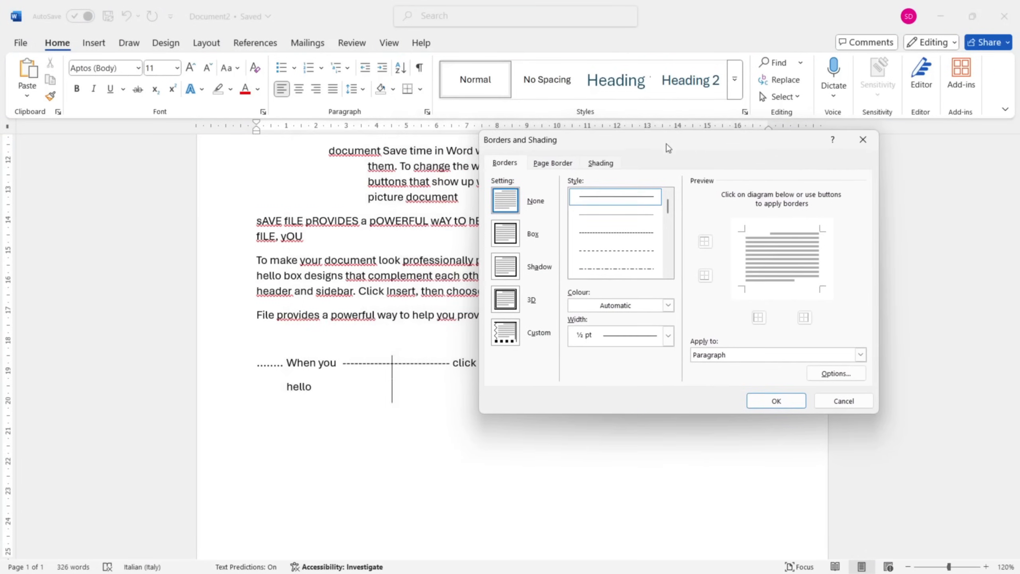
pyautogui.click(516, 237)
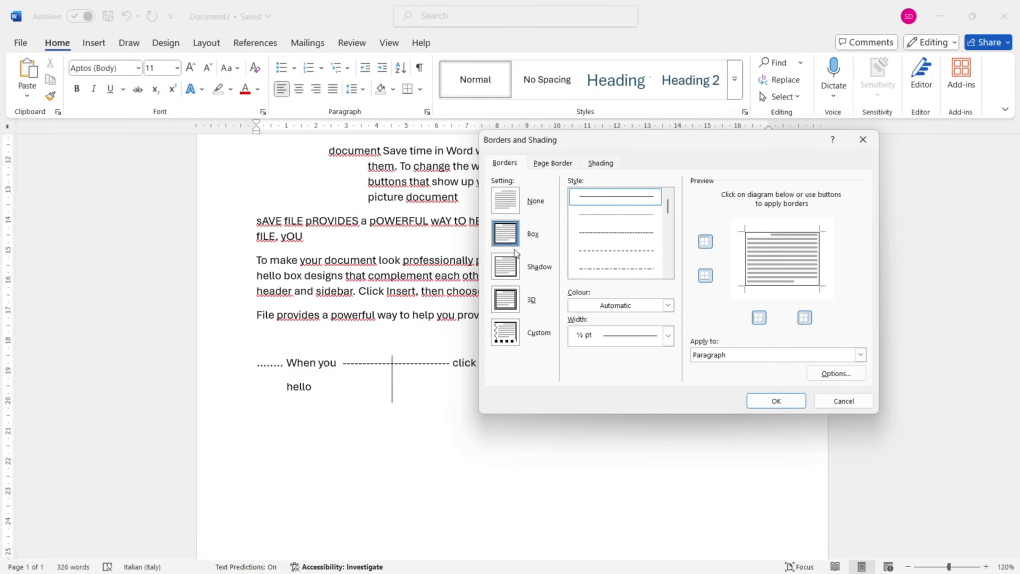
pyautogui.click(518, 270)
pyautogui.click(518, 310)
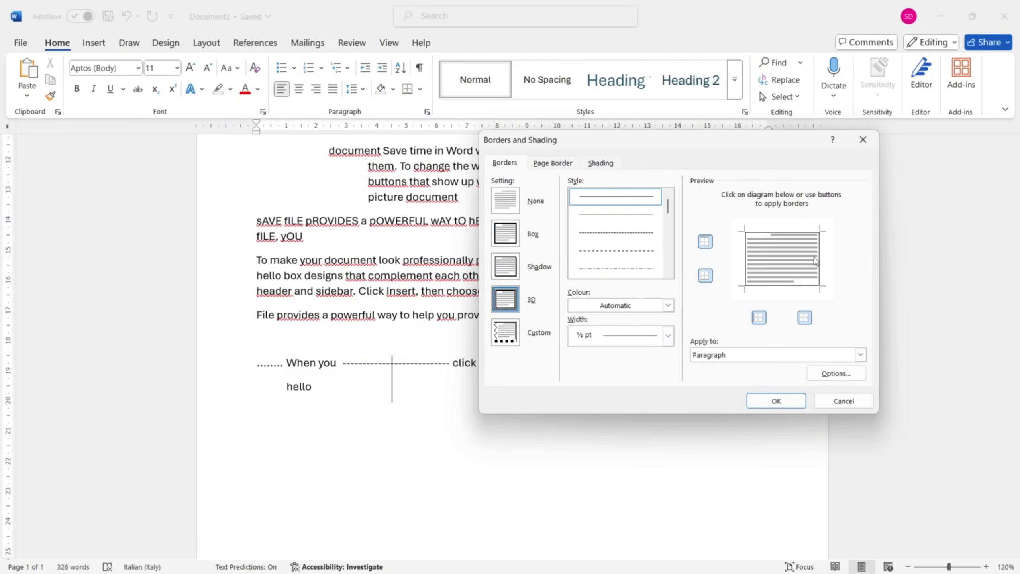
pyautogui.click(507, 269)
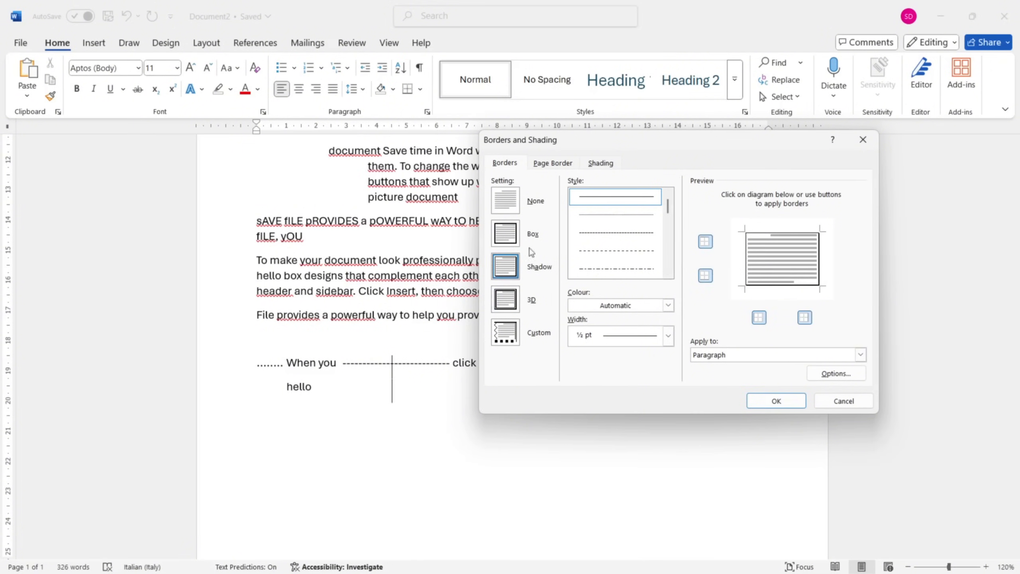
# Try the border line styles, choose the short-dashed one and keep the border applied to the paragraph.
pyautogui.click(621, 216)
pyautogui.click(625, 233)
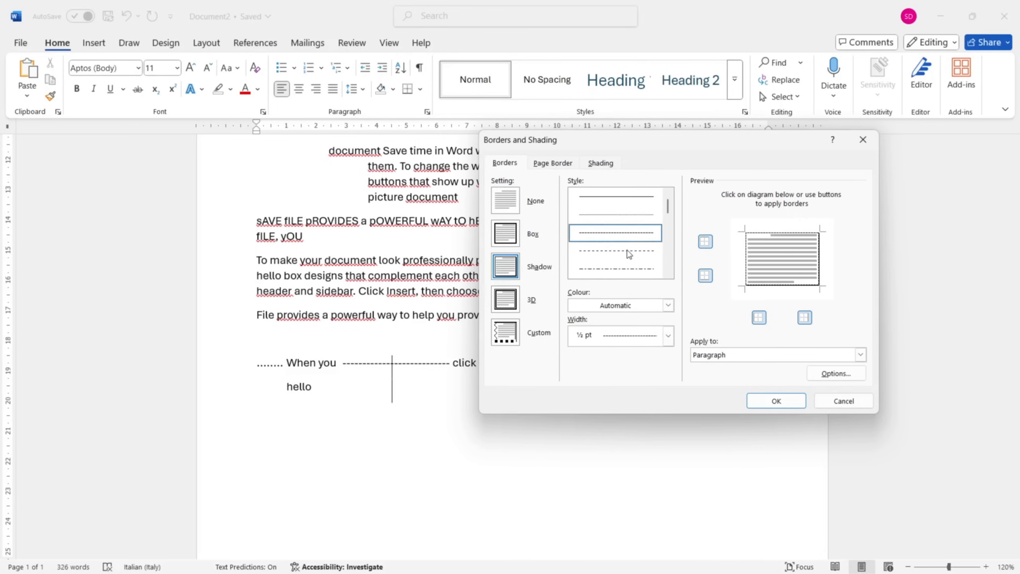
pyautogui.click(629, 252)
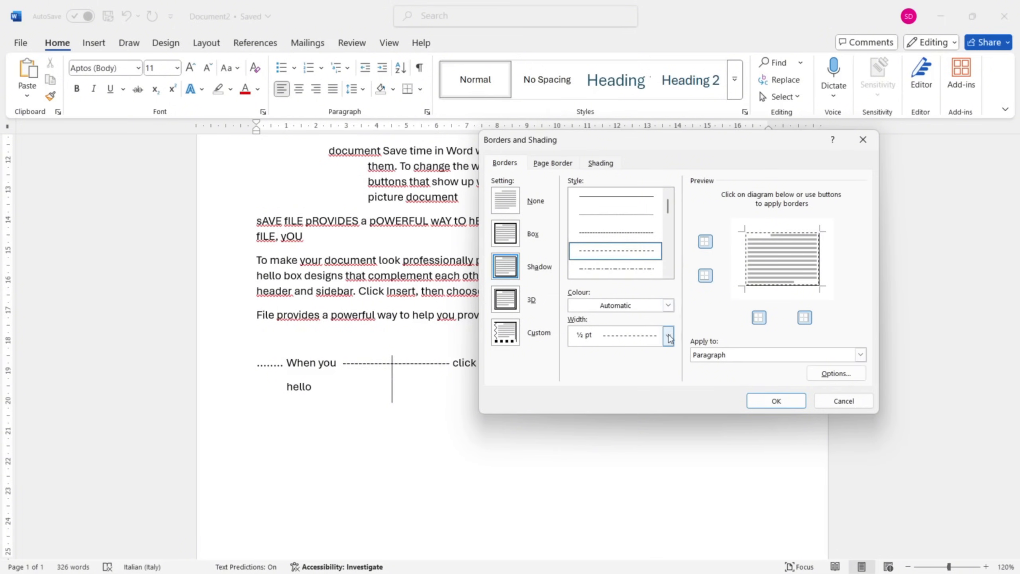
pyautogui.click(707, 351)
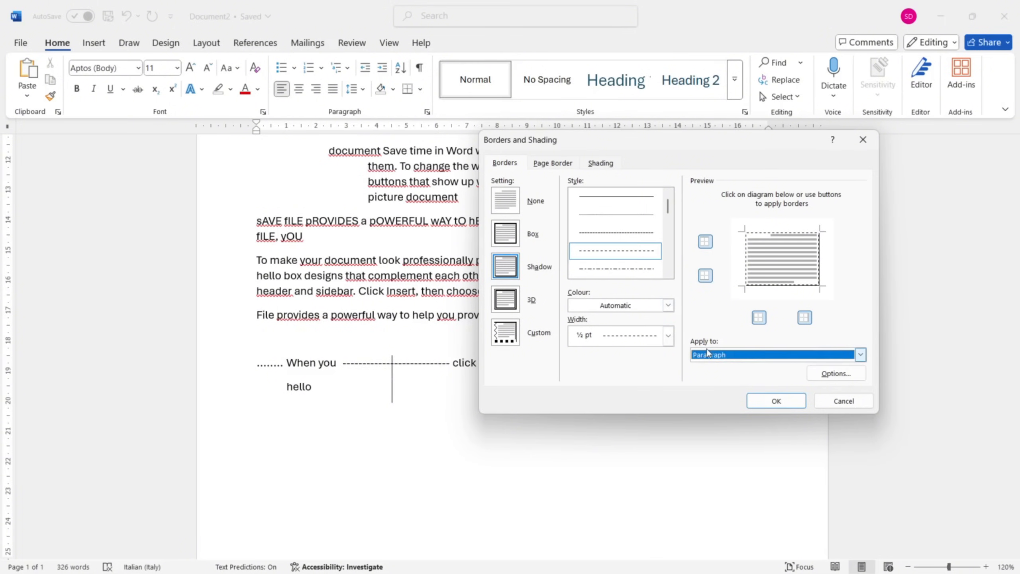
pyautogui.click(860, 355)
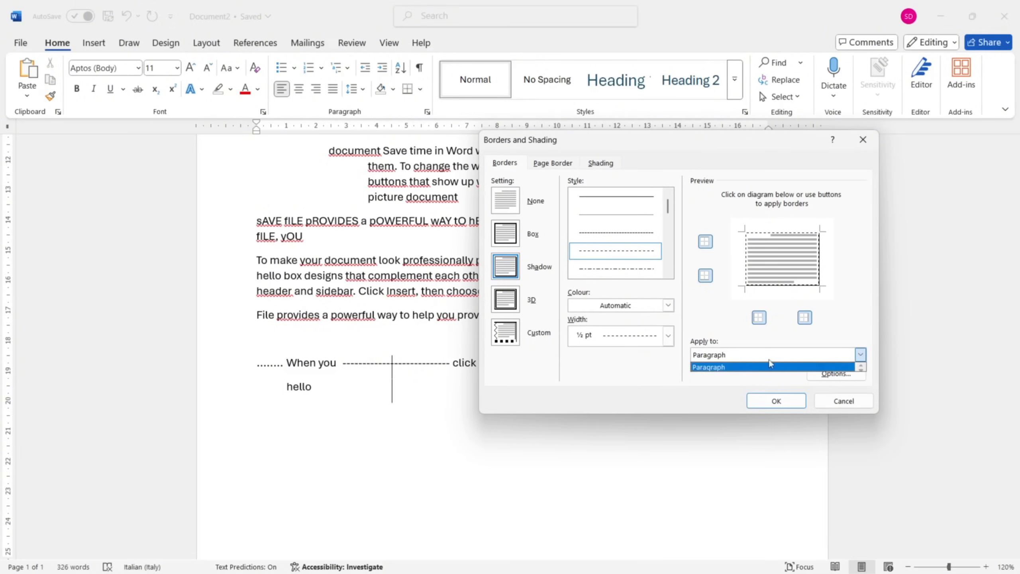
# Configure a Box page border for the whole document with the music-note art and a light blue colour.
pyautogui.click(546, 164)
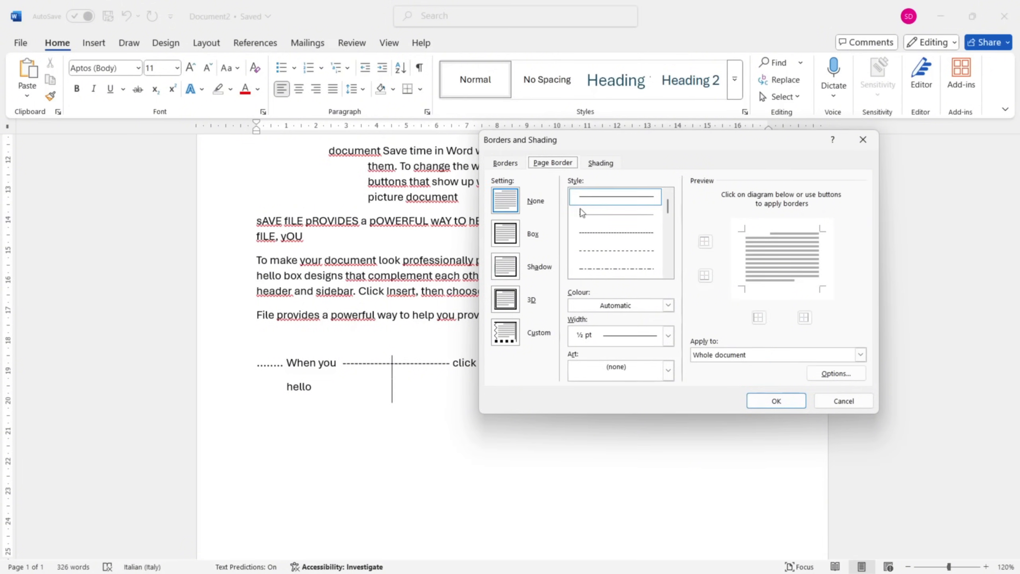
pyautogui.click(513, 240)
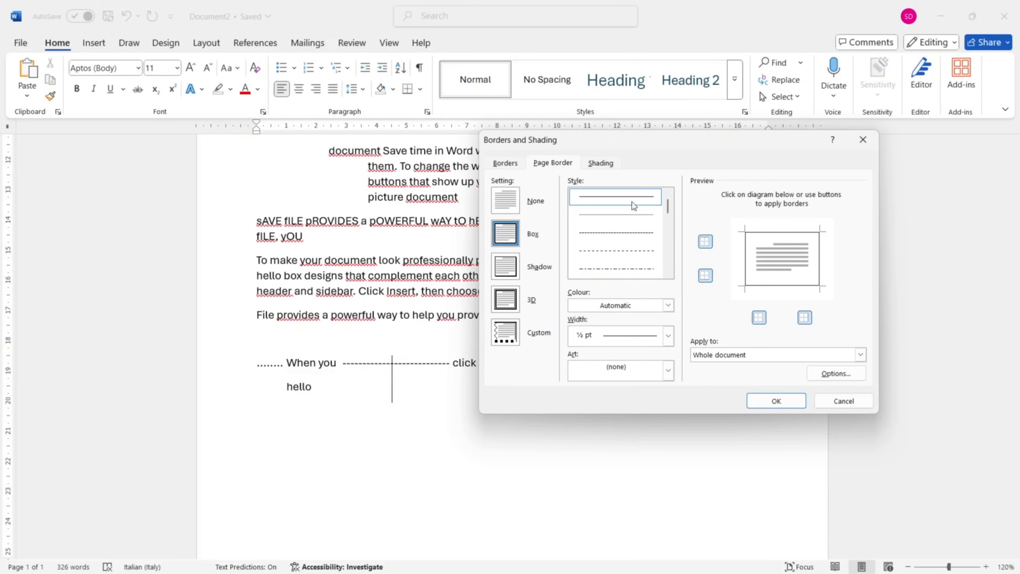
pyautogui.click(625, 228)
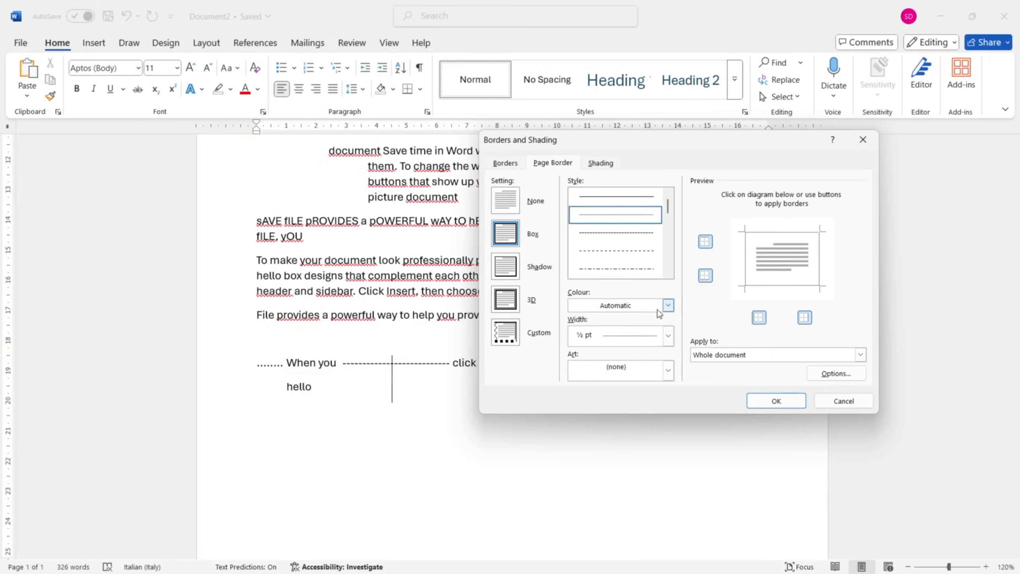
pyautogui.click(668, 371)
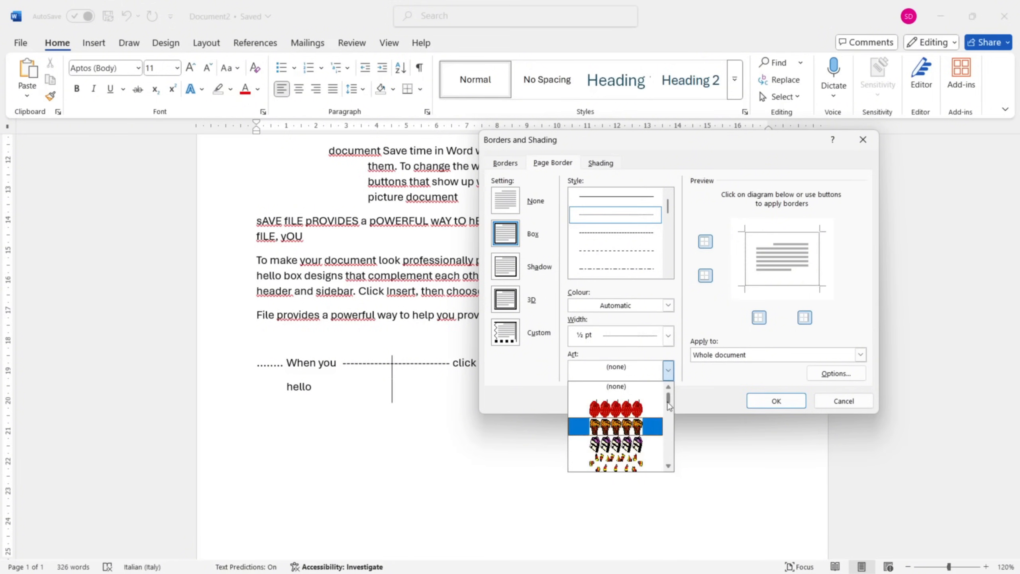
pyautogui.moveTo(669, 402); pyautogui.dragTo(671, 429)
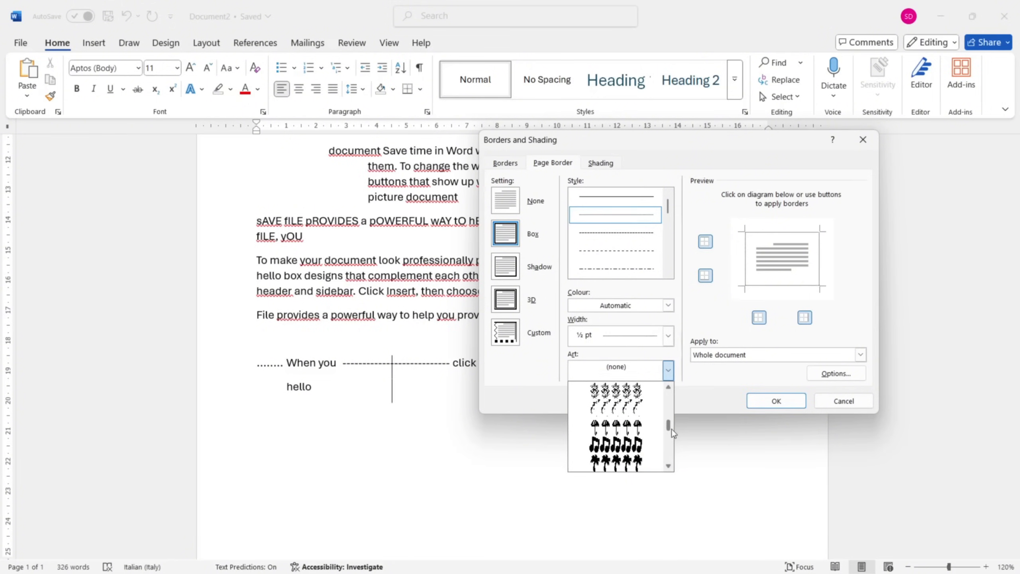
pyautogui.click(617, 444)
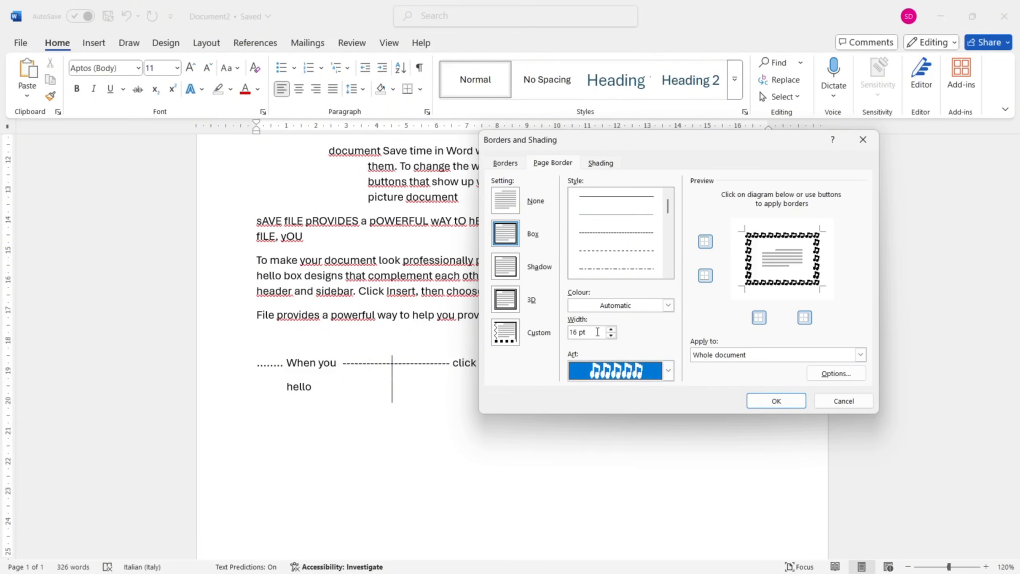
pyautogui.click(668, 305)
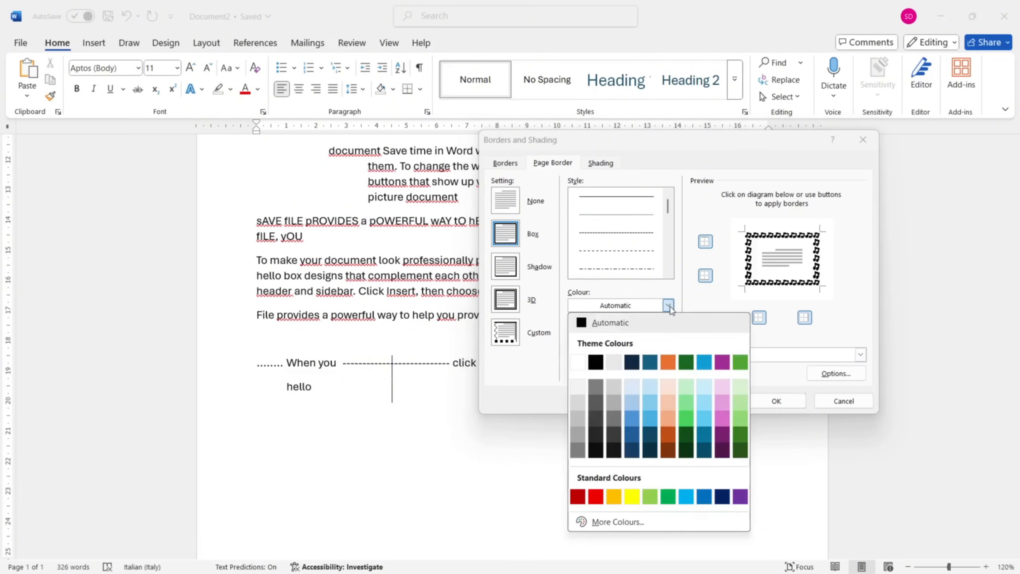
pyautogui.click(650, 401)
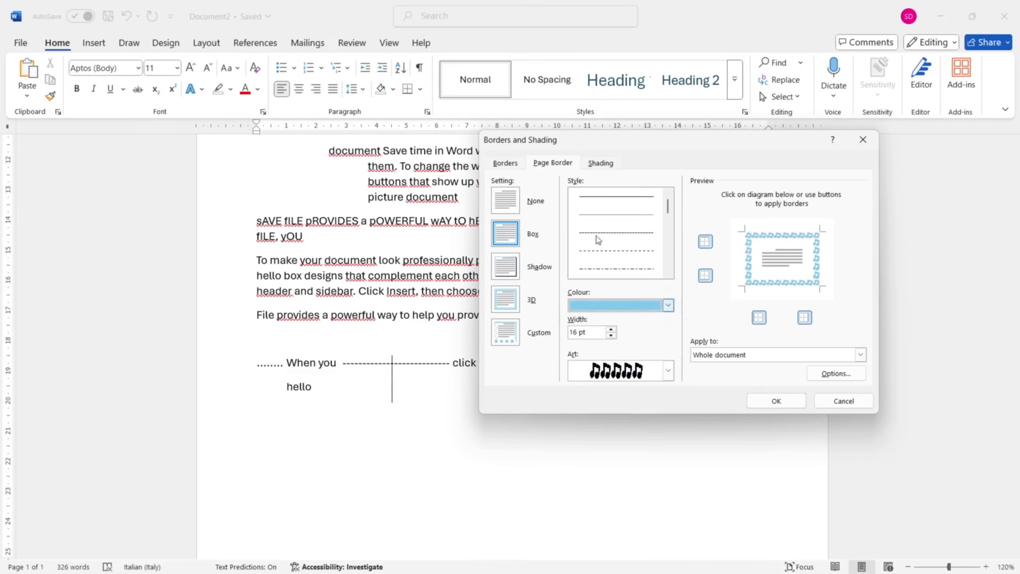
# Give the paragraph a light green fill with a 20% pattern in light blue, and apply the borders and shading.
pyautogui.click(601, 163)
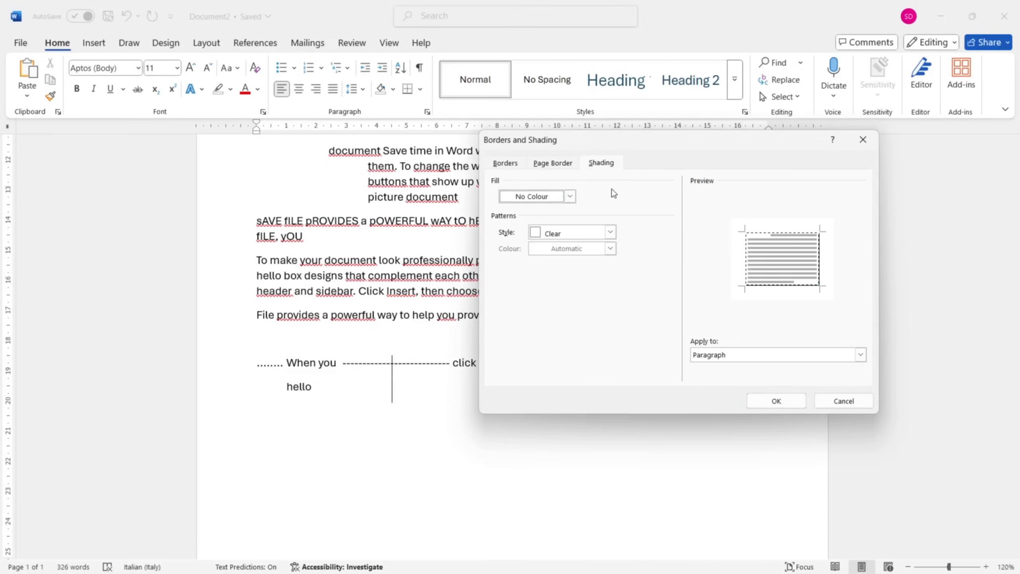
pyautogui.click(571, 197)
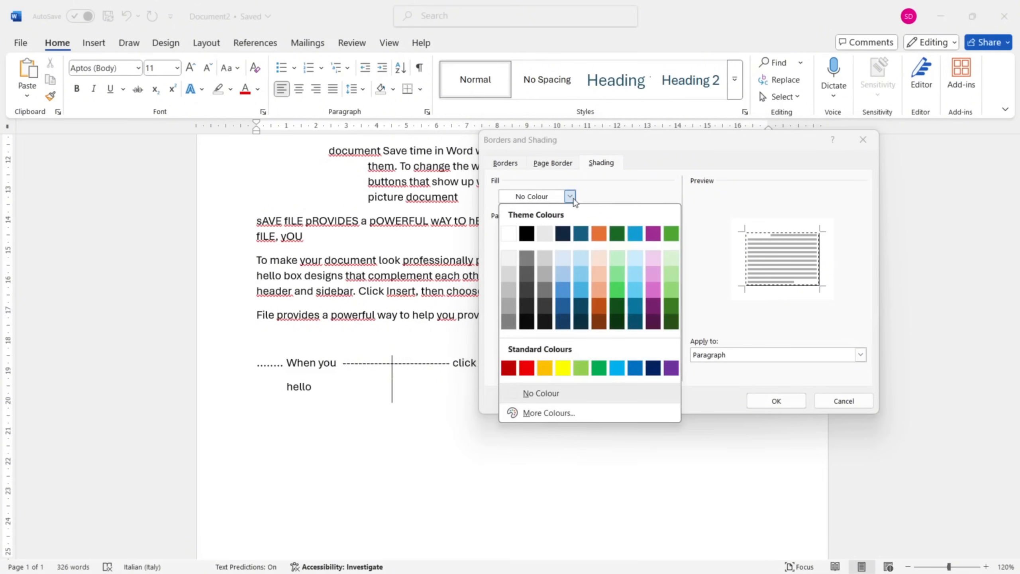
pyautogui.click(668, 288)
pyautogui.click(610, 233)
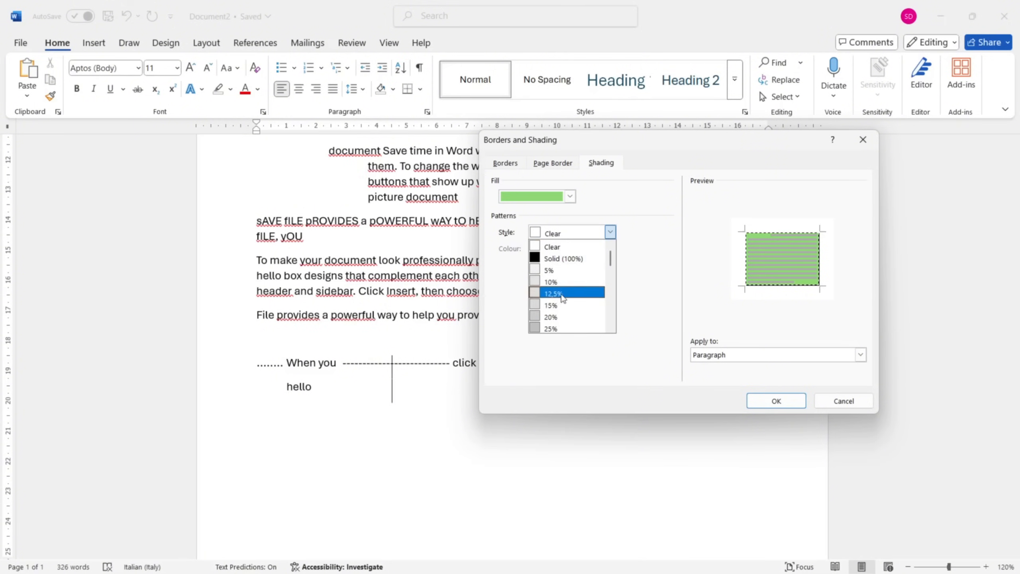
pyautogui.click(566, 316)
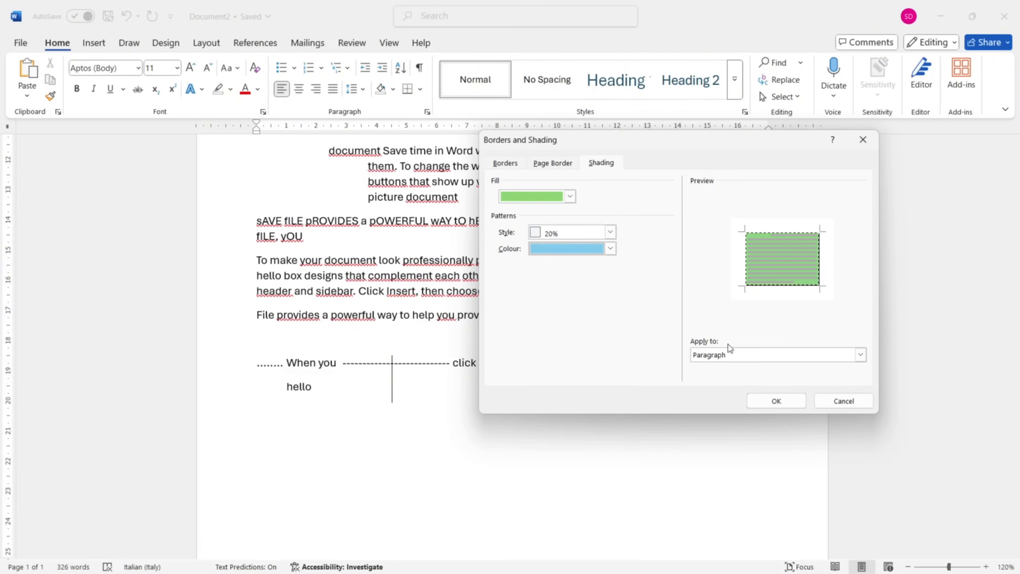
pyautogui.click(861, 357)
pyautogui.click(862, 359)
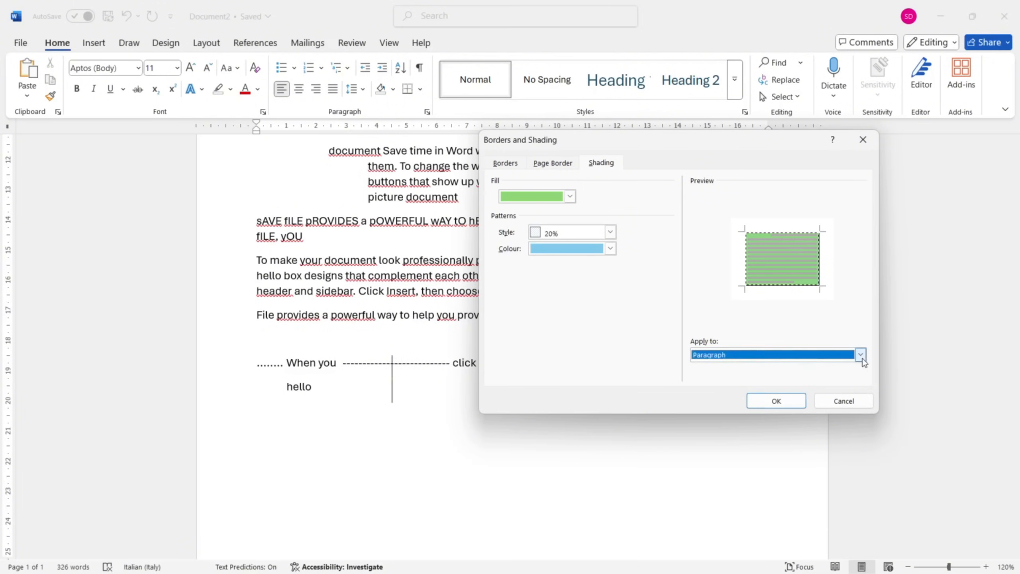
pyautogui.click(776, 401)
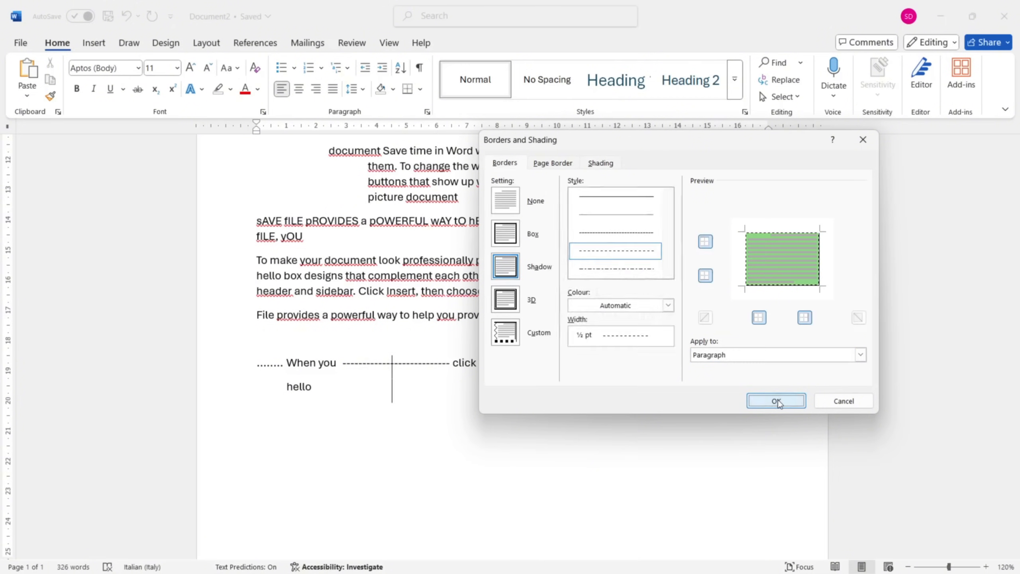
pyautogui.click(776, 401)
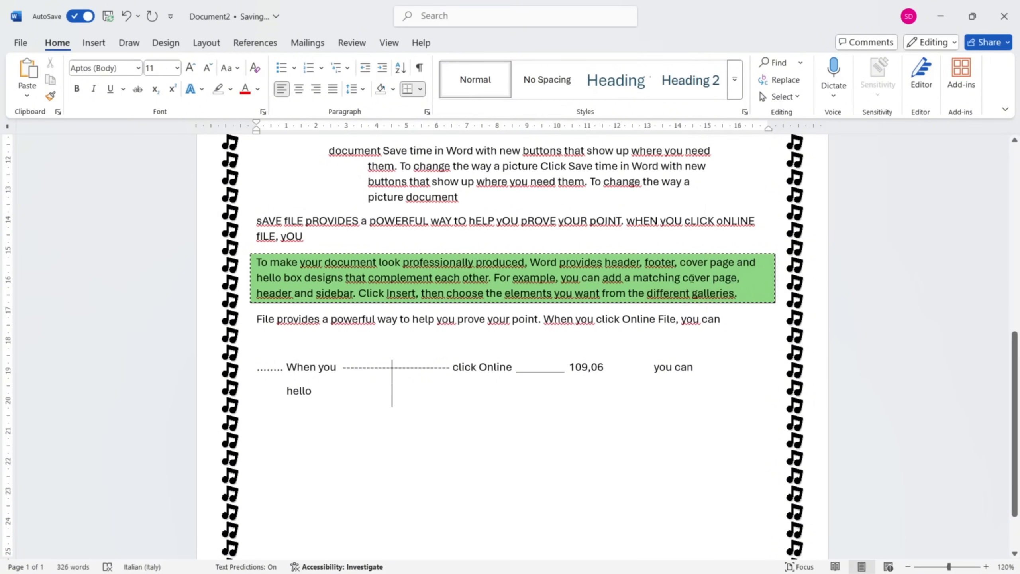
pyautogui.scroll(10, 732, 280)
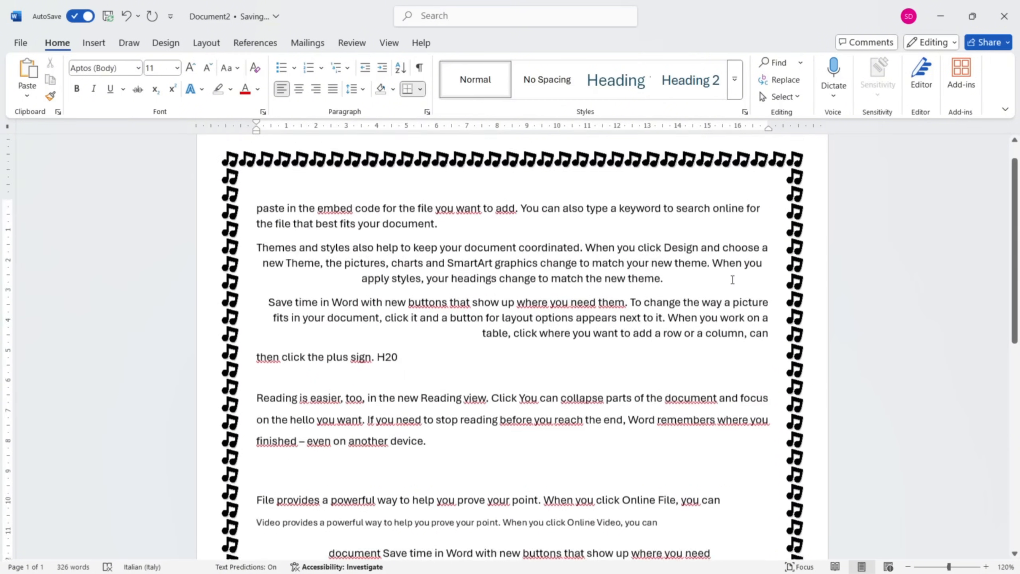
# Shade the indented paragraph that starts with "document Save time in Word" in light green.
pyautogui.scroll(-10, 732, 279)
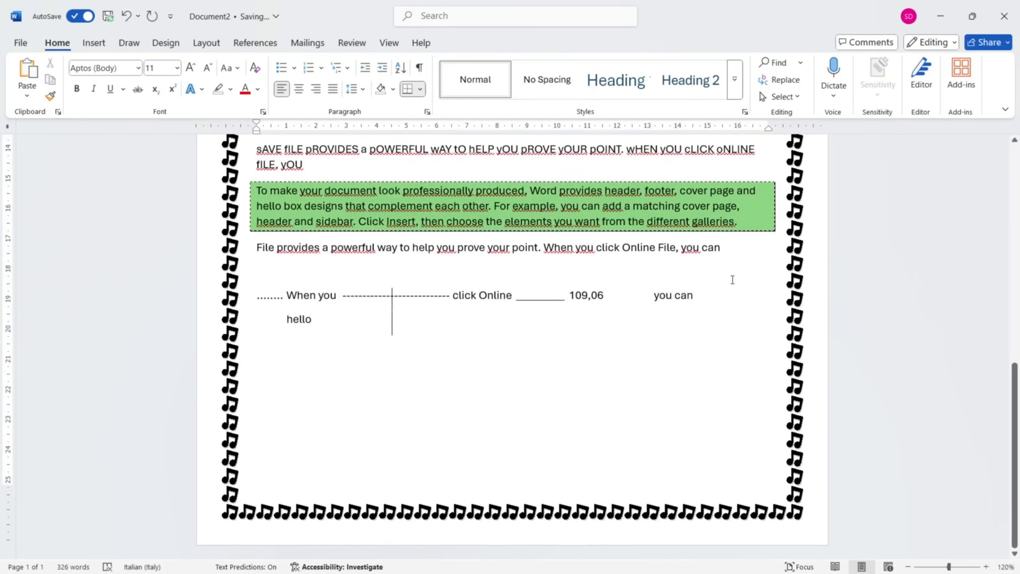
pyautogui.scroll(3, 732, 279)
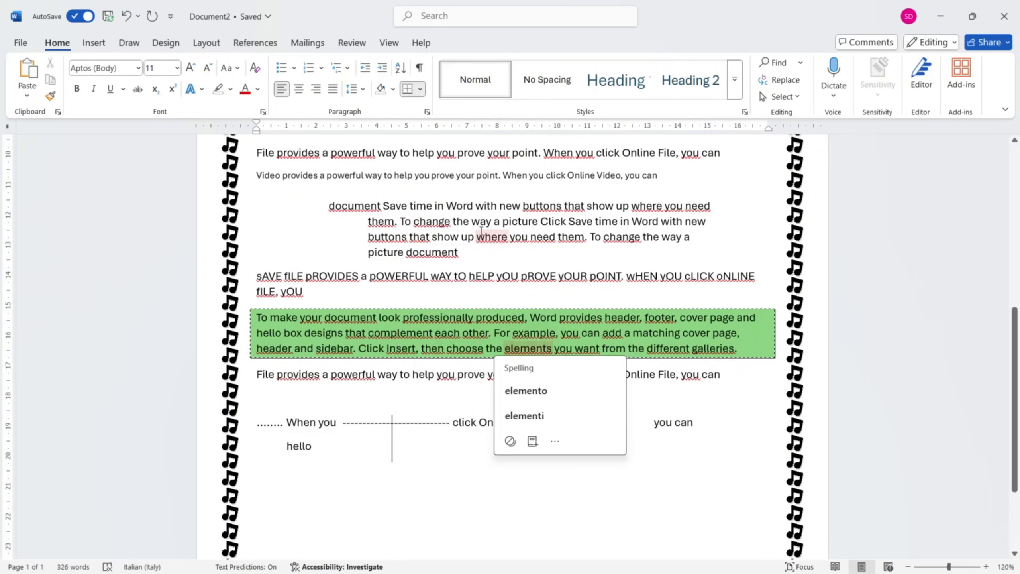
pyautogui.click(395, 89)
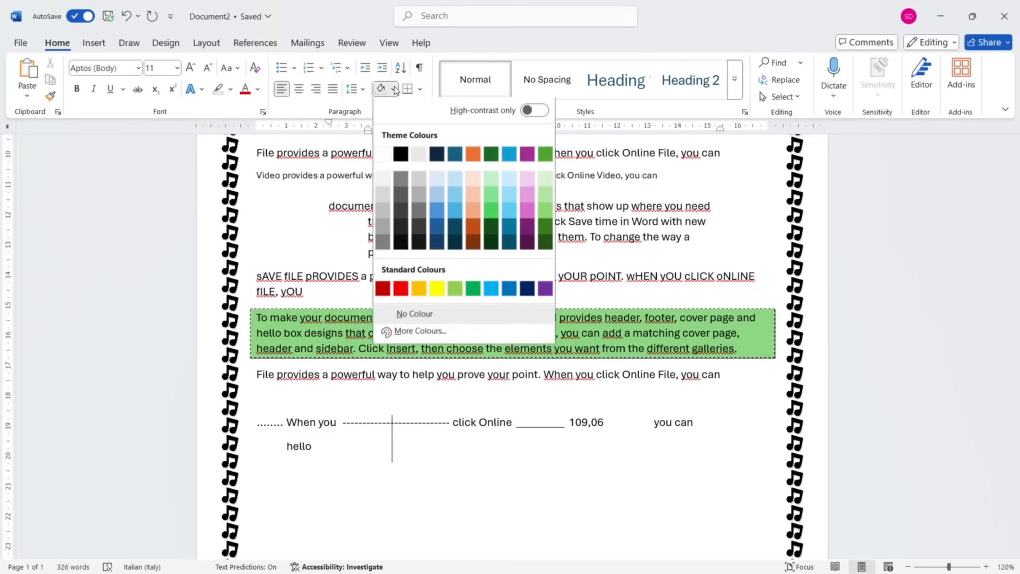
pyautogui.press('Escape')
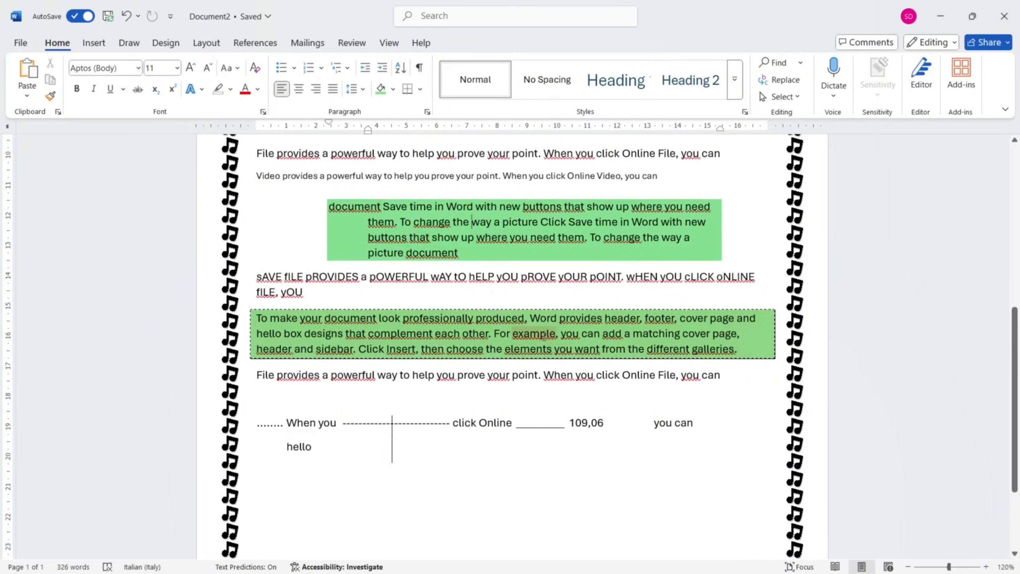
# Change the shading of the dashed-border "To make your document" paragraph to a medium blue theme colour.
pyautogui.click(742, 343)
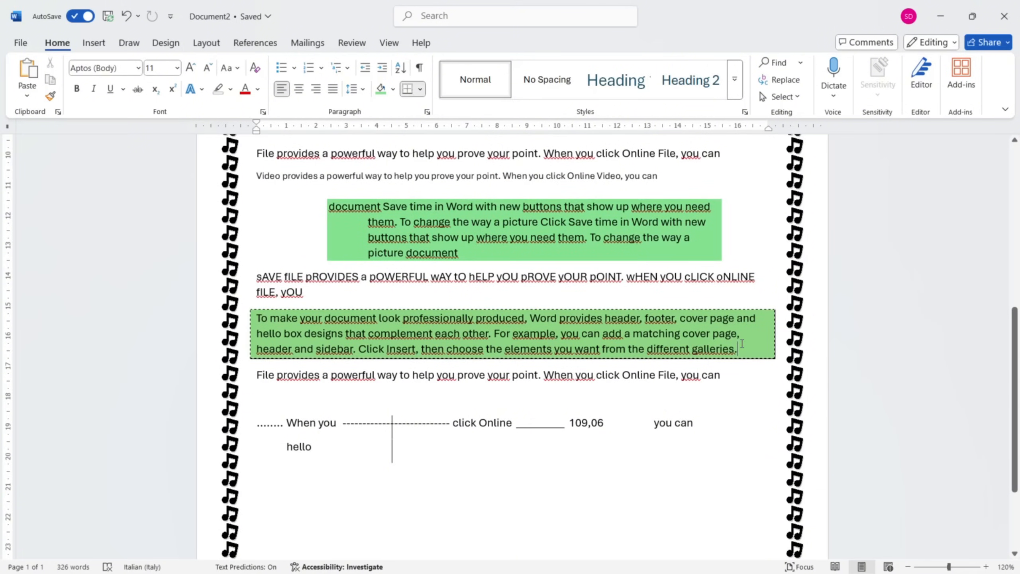
pyautogui.click(420, 89)
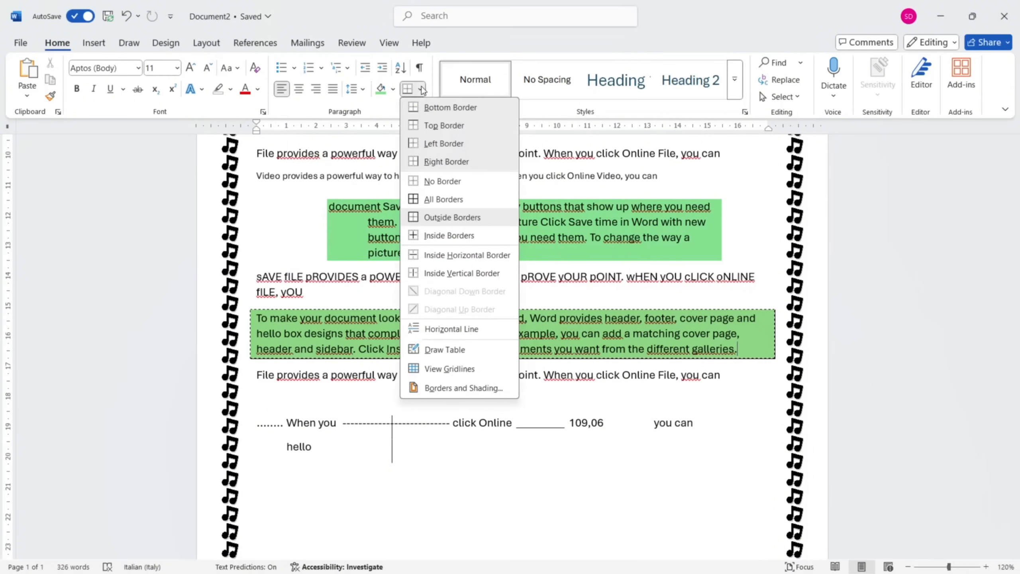
pyautogui.click(393, 90)
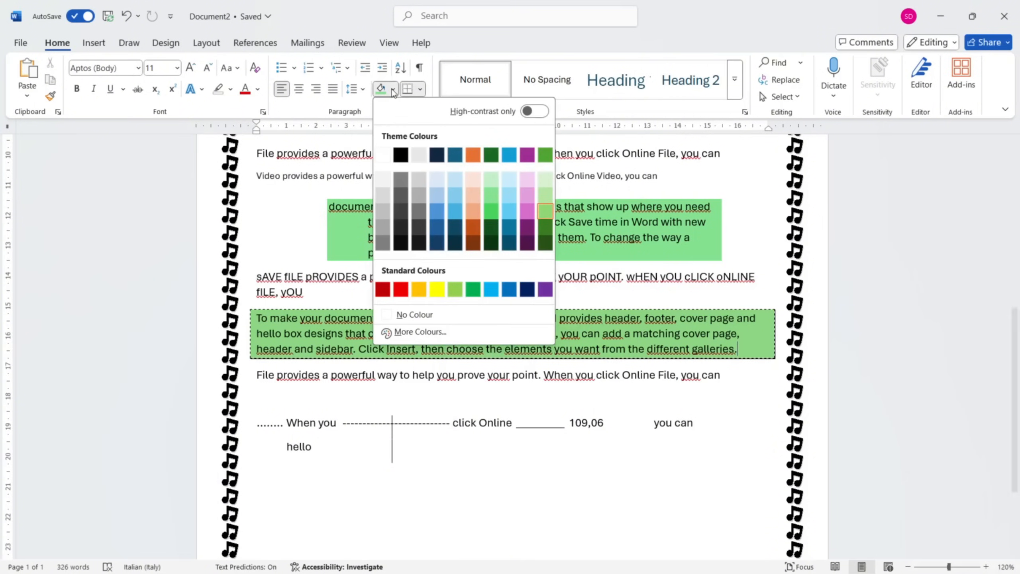
pyautogui.click(451, 211)
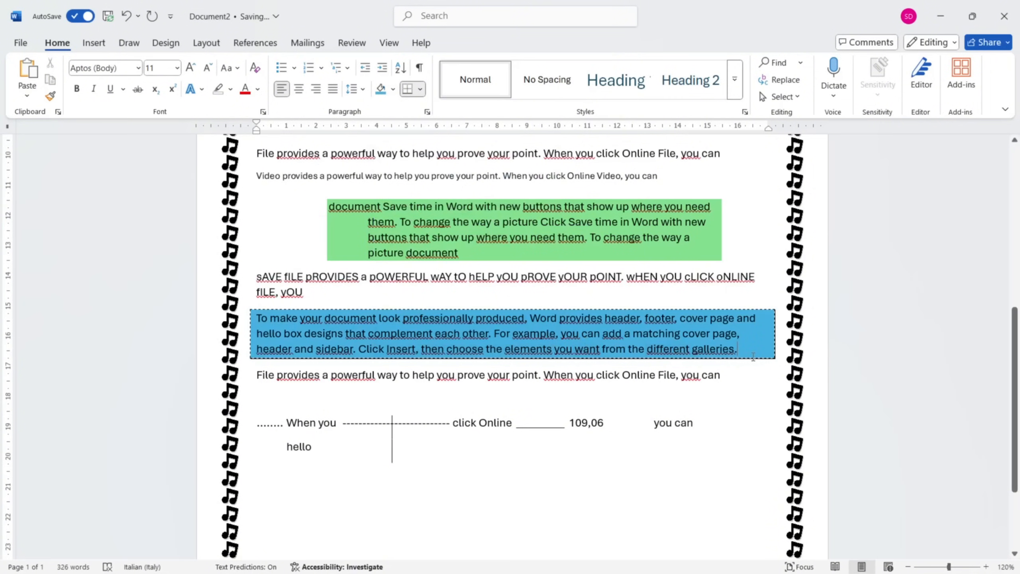
pyautogui.click(420, 89)
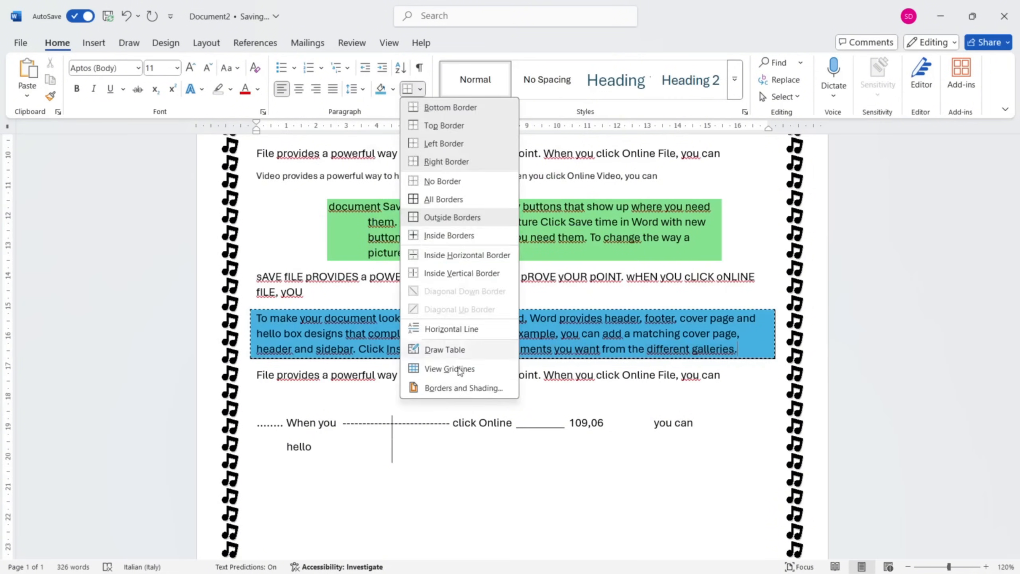
pyautogui.doubleClick(354, 318)
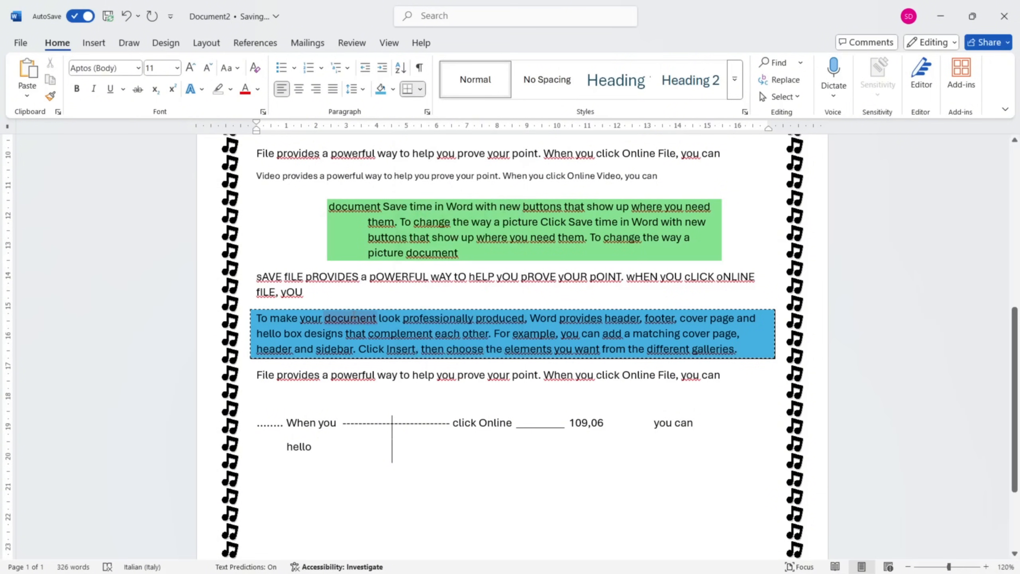
pyautogui.doubleClick(432, 253)
pyautogui.click(743, 348)
pyautogui.scroll(2, 472, 296)
pyautogui.scroll(-6, 444, 266)
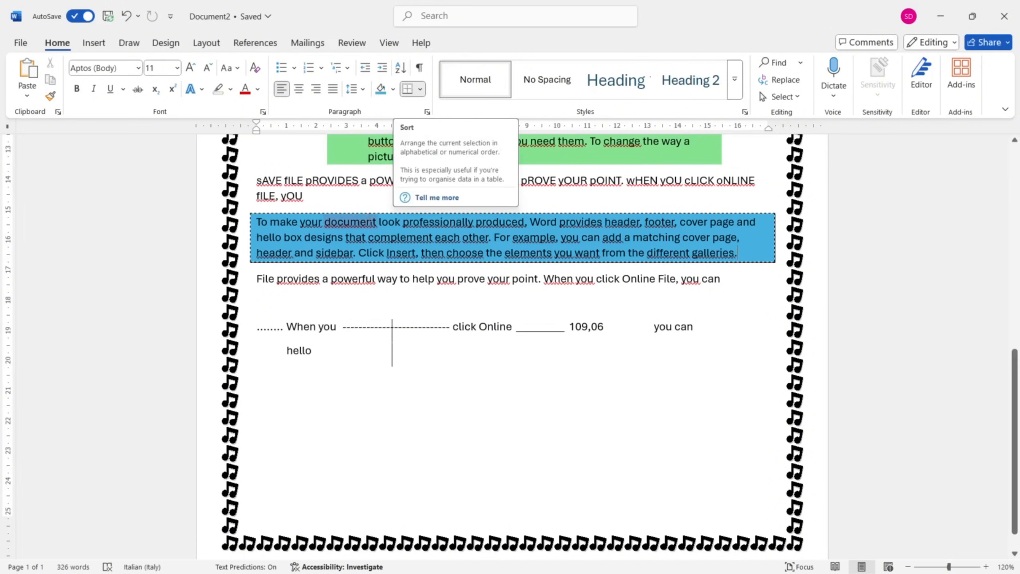
pyautogui.scroll(10, 371, 223)
pyautogui.scroll(-10, 372, 223)
pyautogui.scroll(-1, 371, 223)
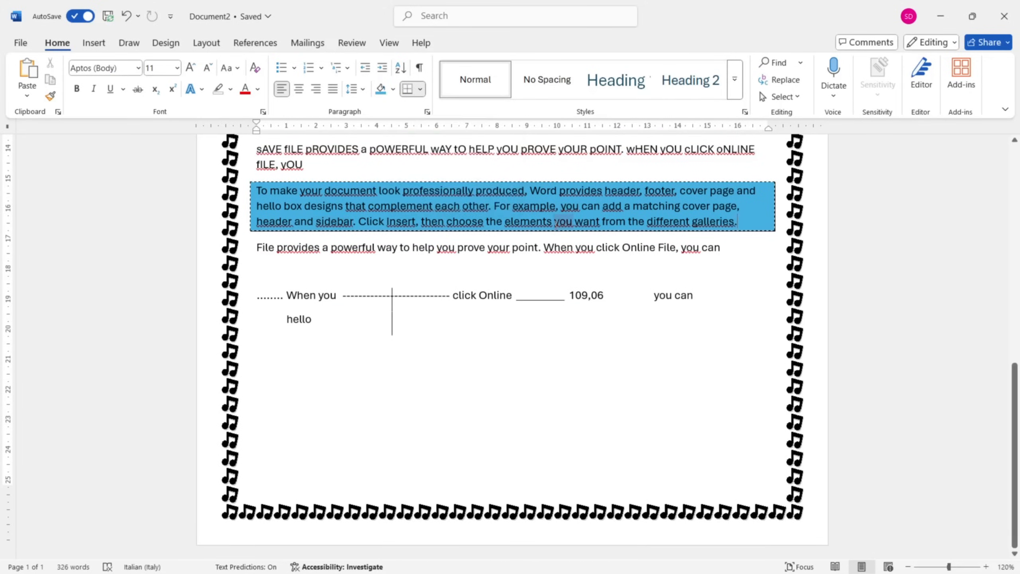
pyautogui.scroll(1, 560, 182)
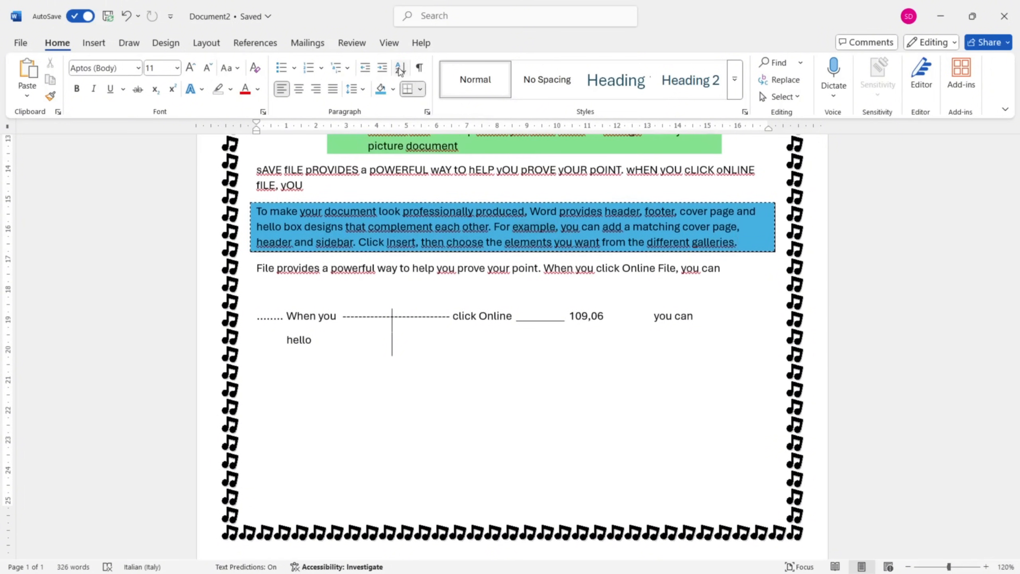
# Generate random sample paragraphs with =rand() on a new line below "hello" at the end of the document.
pyautogui.scroll(-1, 399, 67)
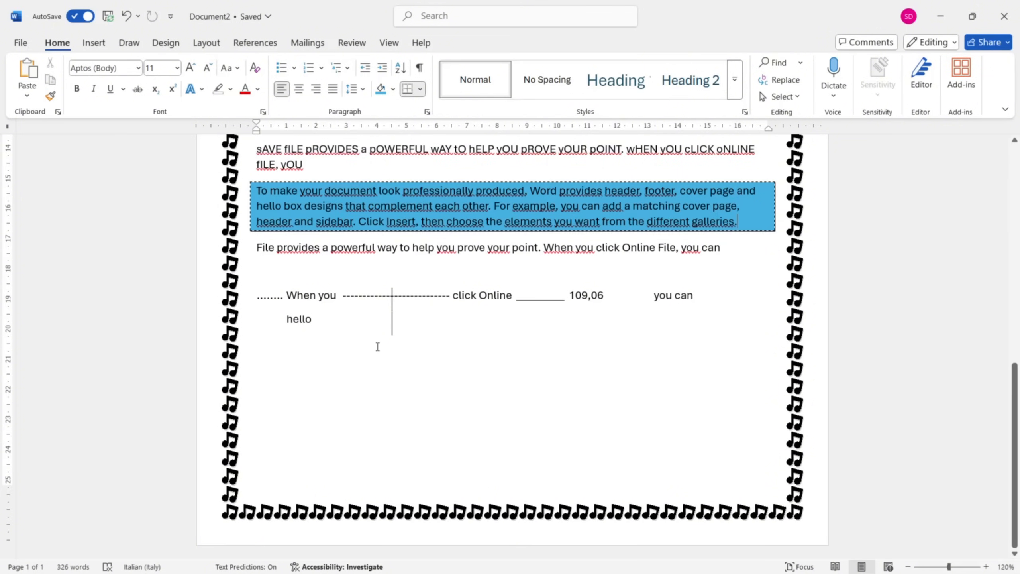
pyautogui.click(371, 358)
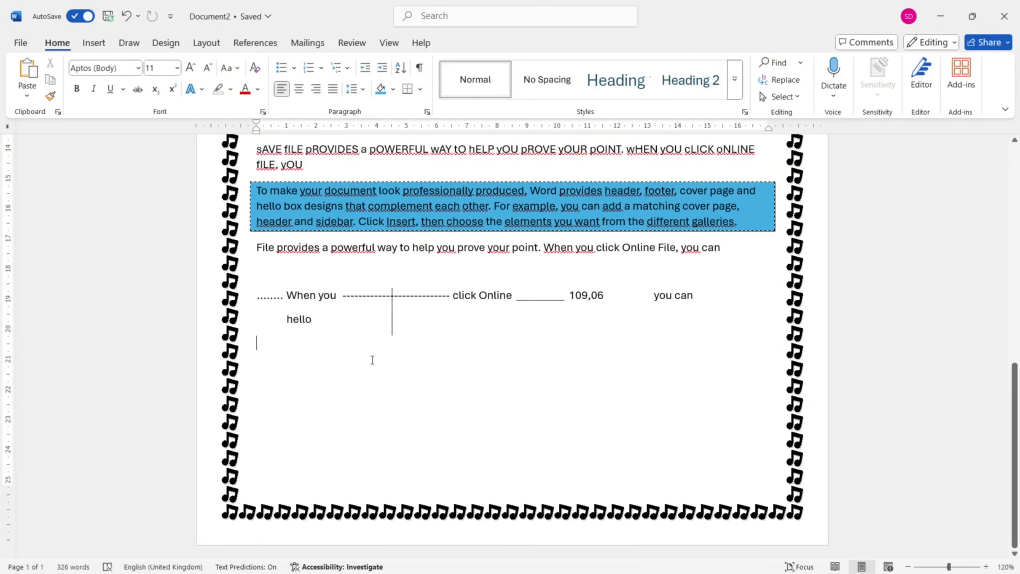
pyautogui.press('Return')
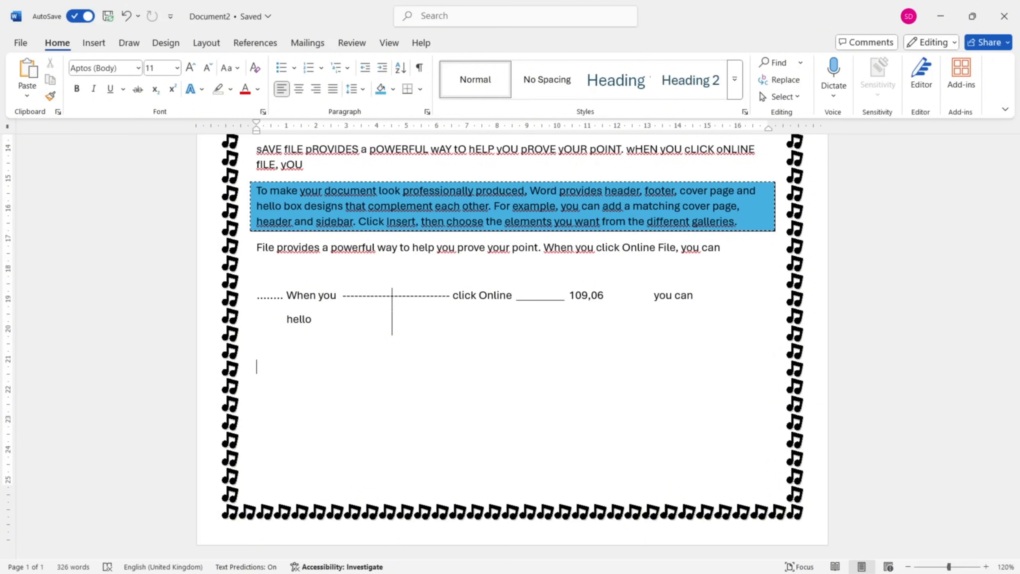
pyautogui.write('=rand()')
pyautogui.press('Return')
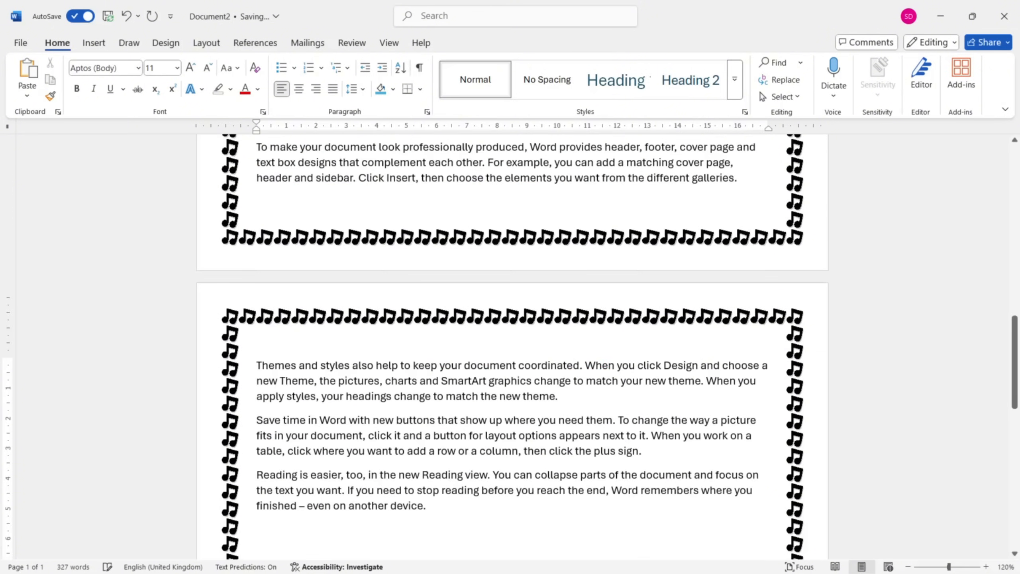
# Make the "Themes and styles" paragraph a bulleted list, starting new bullets at "also help" and "document coordinated".
pyautogui.scroll(-3, 510, 345)
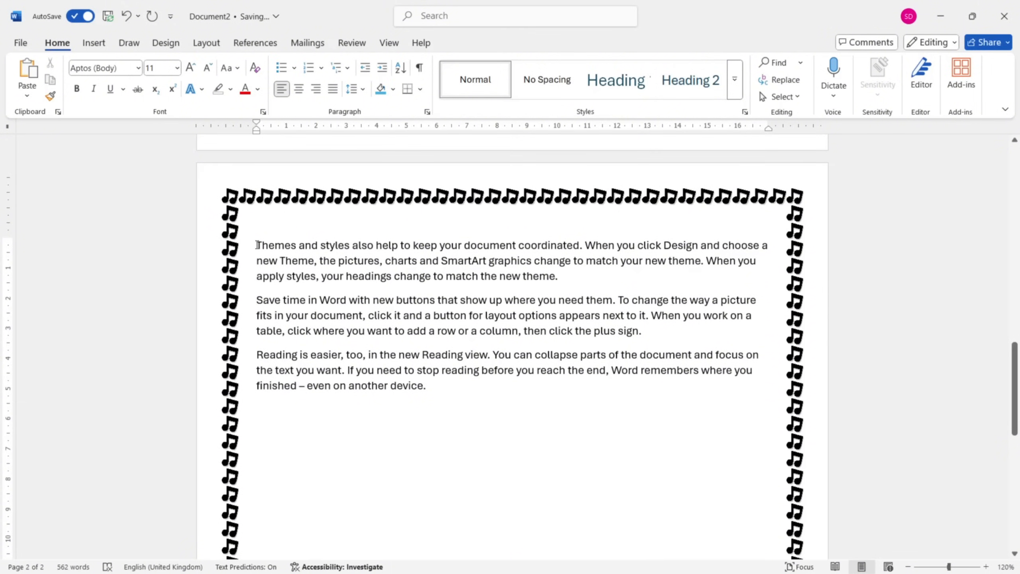
pyautogui.click(283, 68)
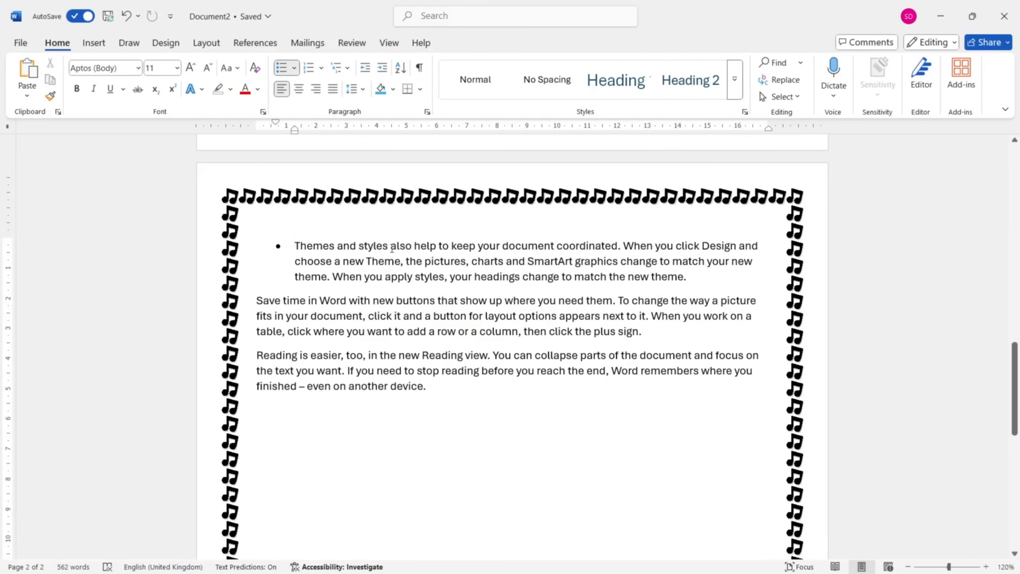
pyautogui.keyDown('shift'); pyautogui.click(391, 246); pyautogui.keyUp('shift')
pyautogui.press('Delete')
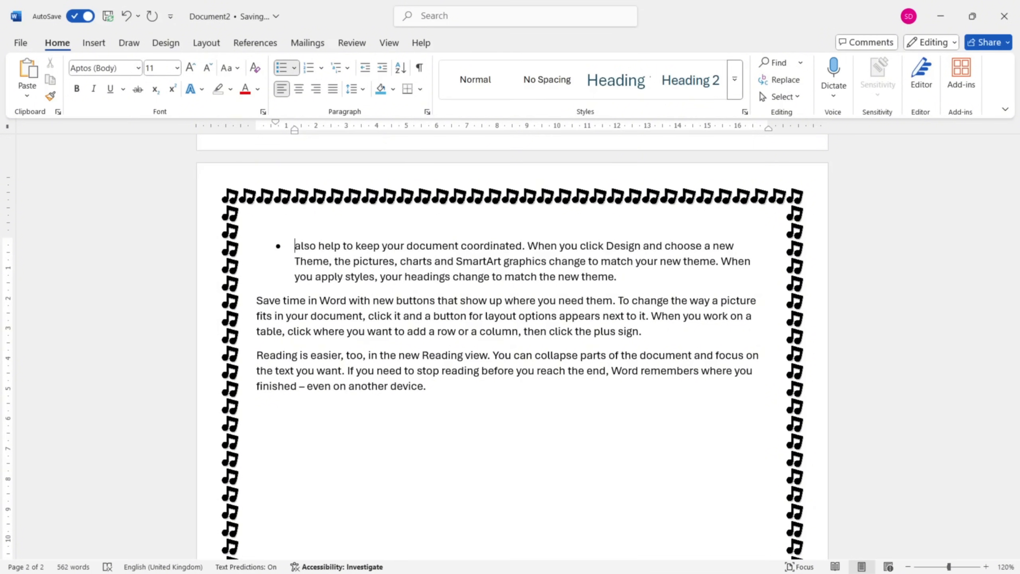
pyautogui.scroll(3, 510, 348)
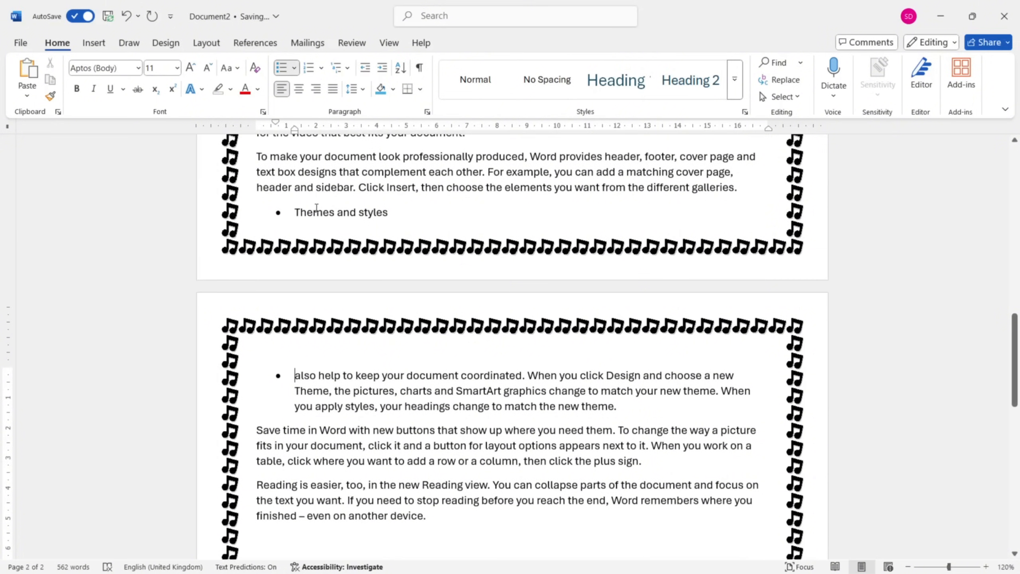
pyautogui.click(407, 376)
pyautogui.press('Return')
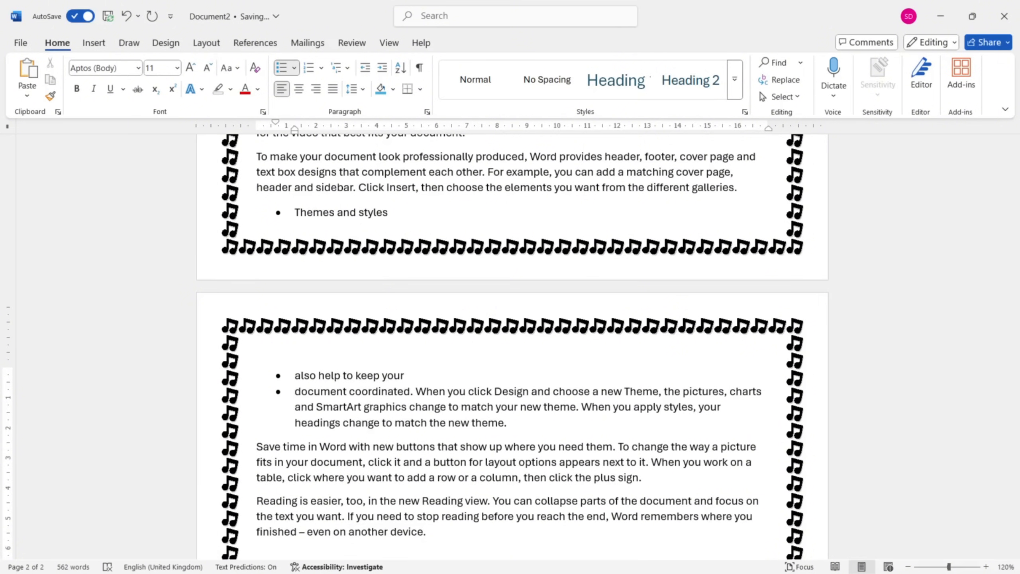
# Split the last bullet into further bullets at "When you click Design", at "and choose" and after "Theme, t".
pyautogui.click(417, 392)
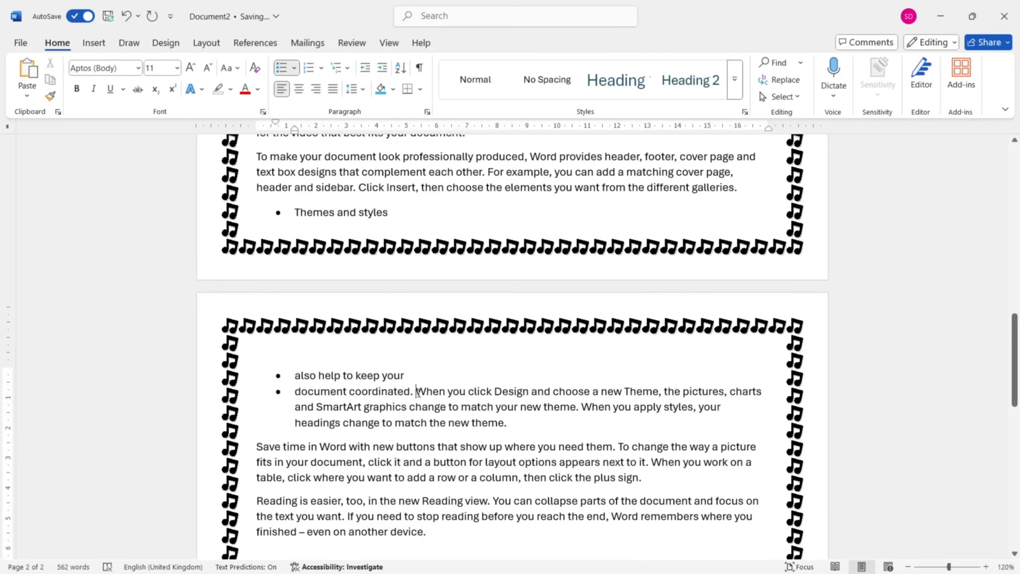
pyautogui.press('Return')
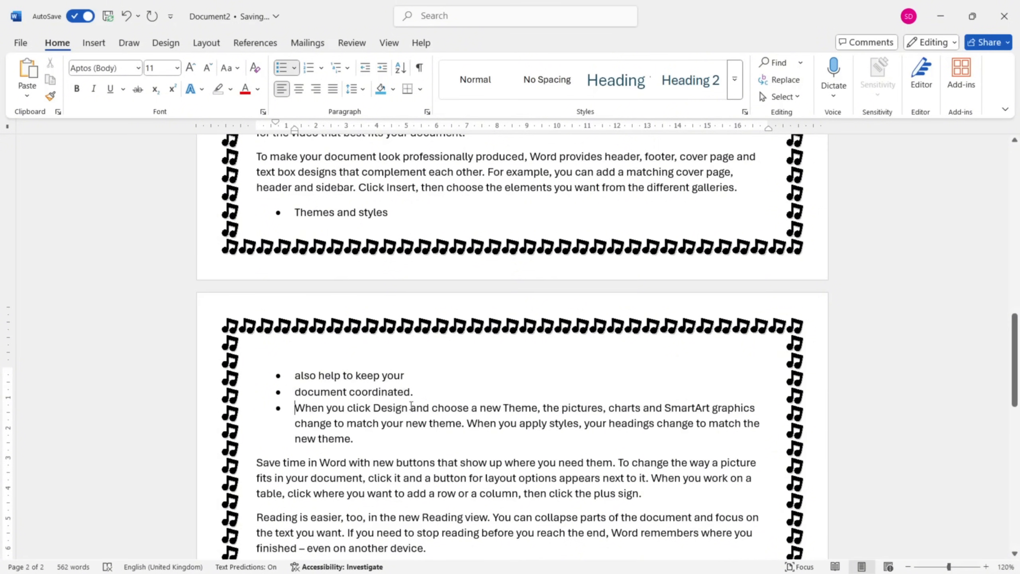
pyautogui.click(410, 408)
pyautogui.press('Return')
pyautogui.scroll(-2, 425, 354)
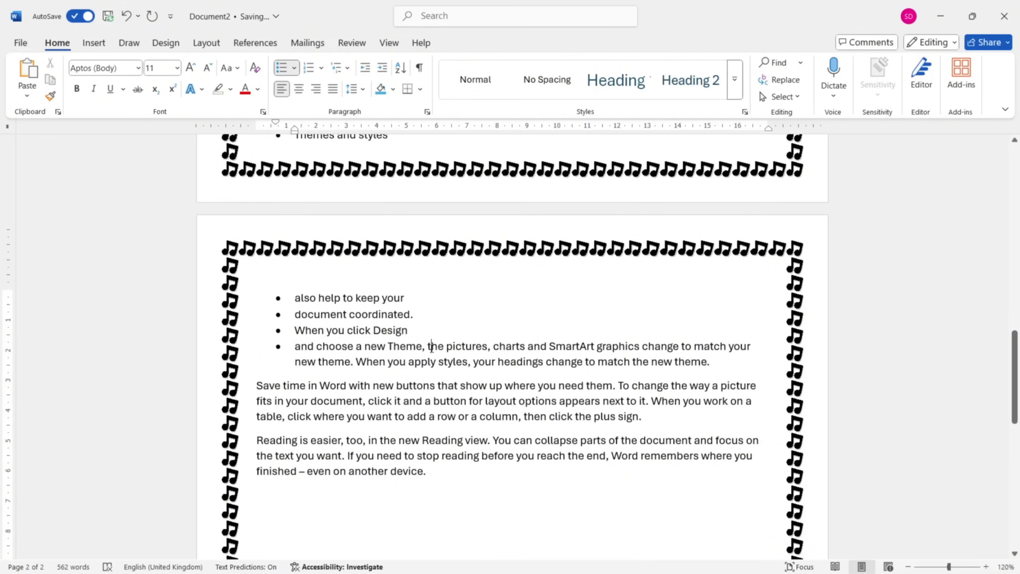
pyautogui.click(431, 346)
pyautogui.press('Return')
pyautogui.scroll(-2, 361, 281)
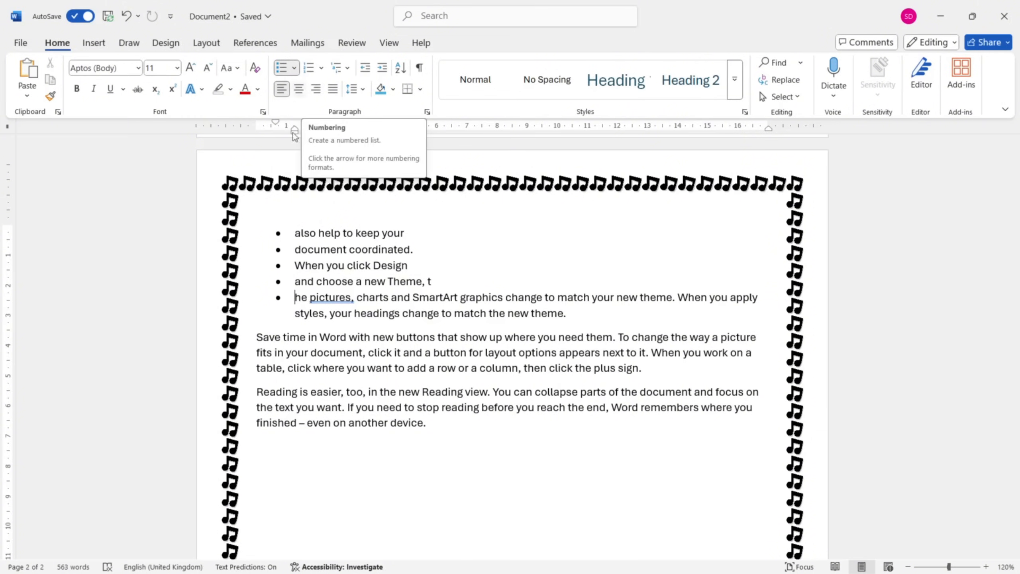
# Make the "Save time in Word" paragraph a numbered list, starting new items at "Word with new", "buttons that show" and "up where".
pyautogui.click(256, 338)
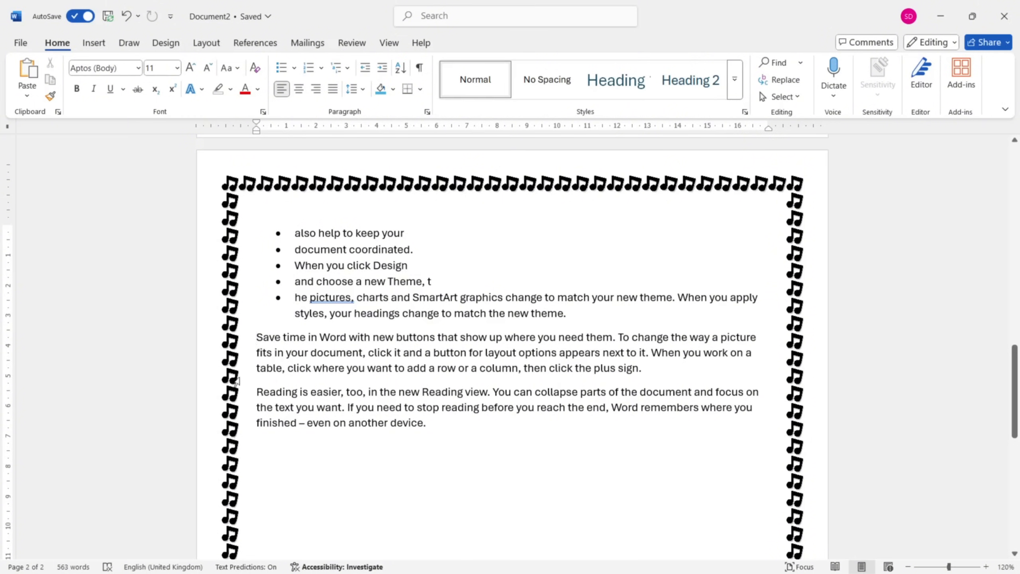
pyautogui.click(308, 68)
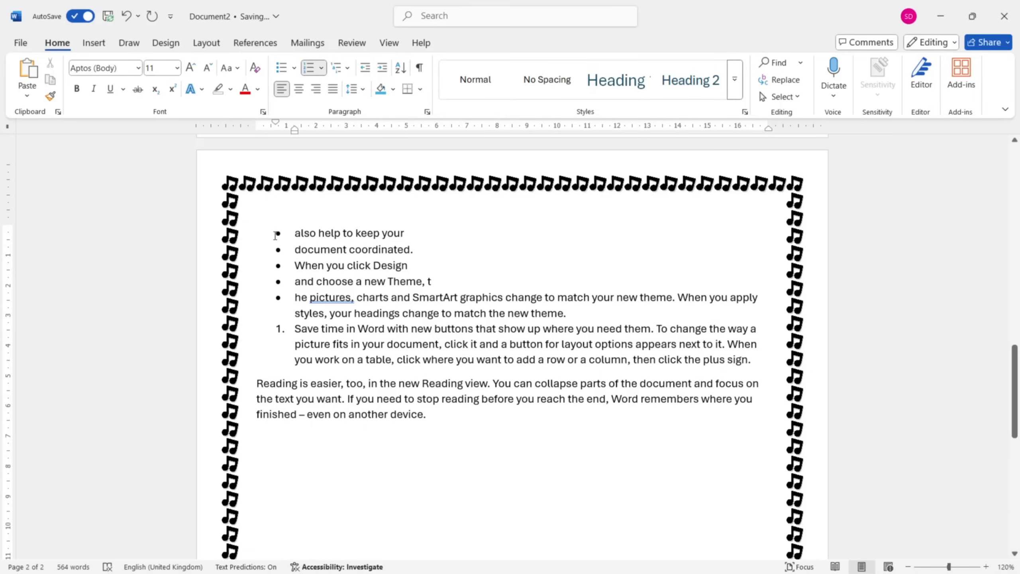
pyautogui.click(359, 329)
pyautogui.press('Return')
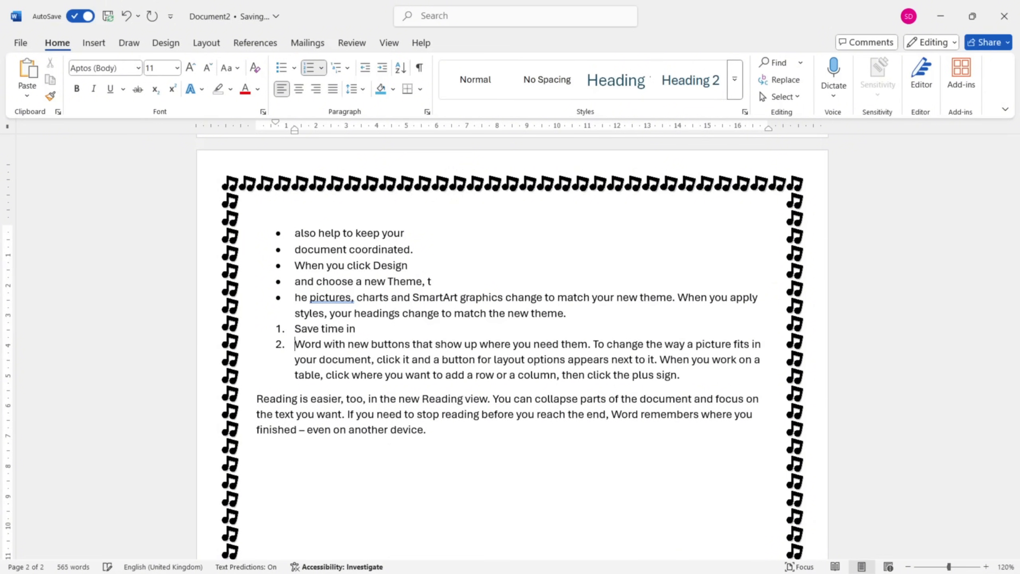
pyautogui.click(371, 344)
pyautogui.press('Return')
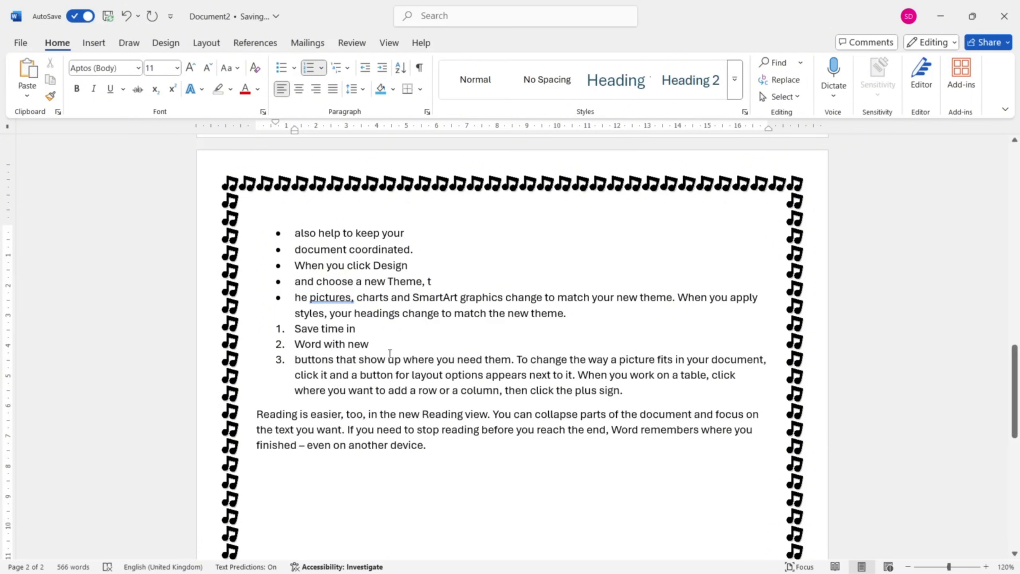
pyautogui.click(389, 358)
pyautogui.press('Return')
pyautogui.scroll(-1, 273, 234)
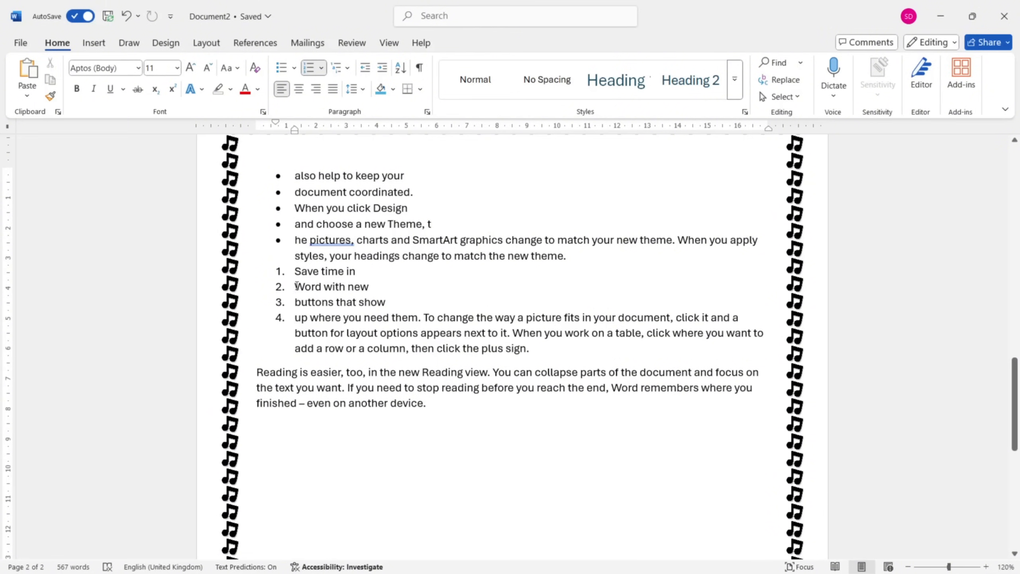
# Try ending the bulleted list with a plain empty line after "match the new theme." and take it back.
pyautogui.click(570, 258)
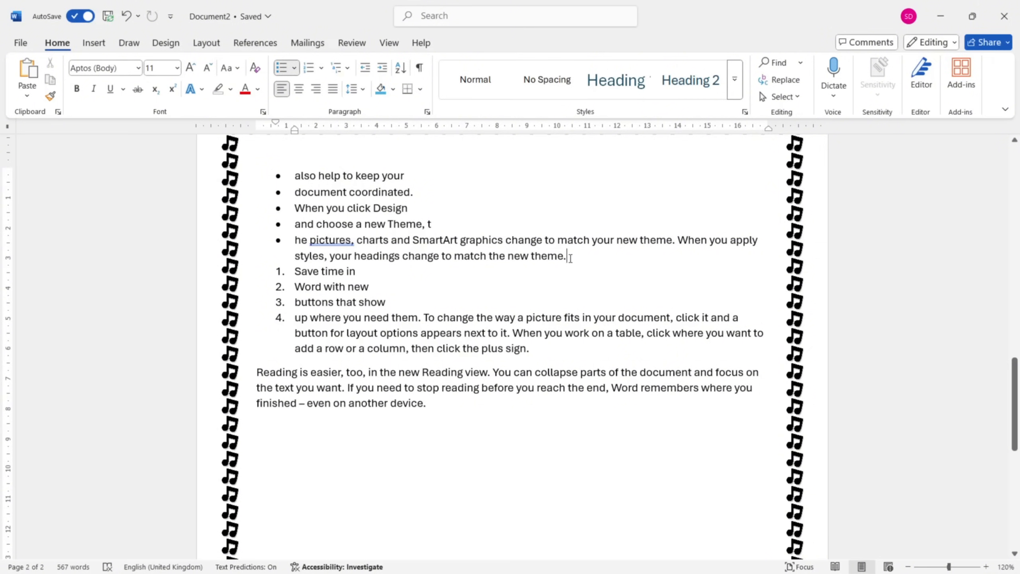
pyautogui.press('Return')
pyautogui.press('Return')
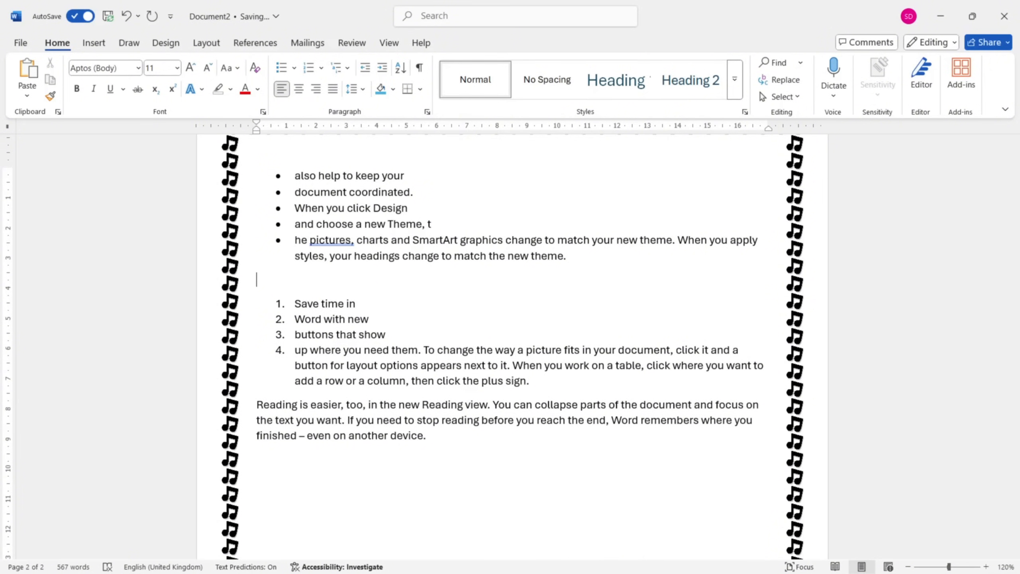
pyautogui.press('BackSpace')
pyautogui.press('BackSpace')
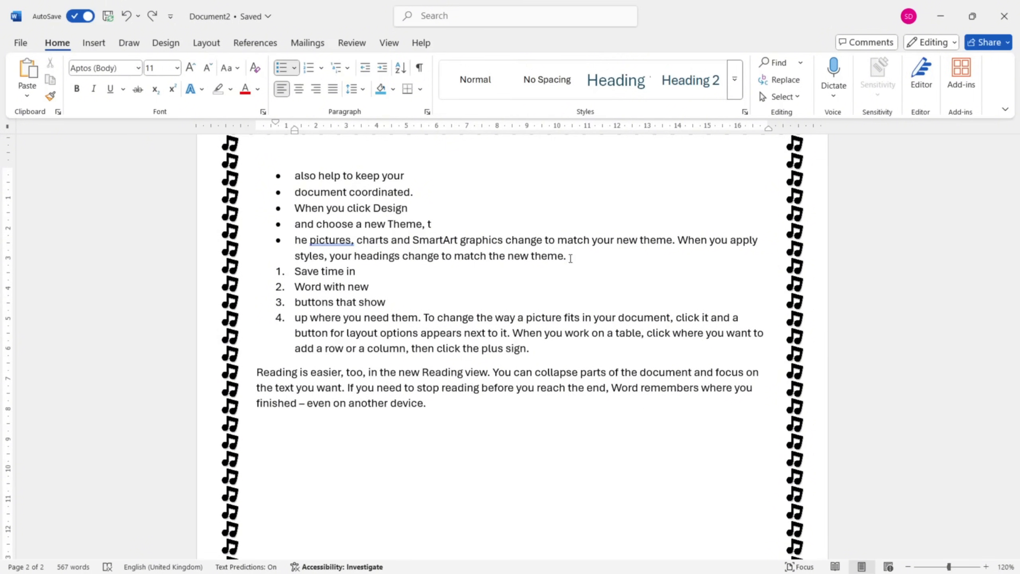
# End the bulleted list with a plain empty line after "match the new theme.".
pyautogui.press('Return')
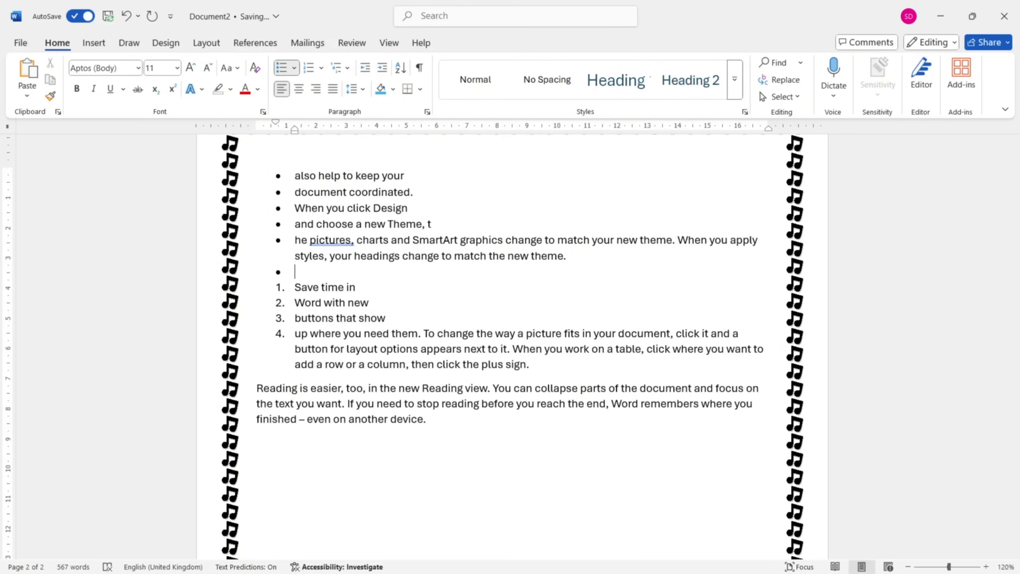
pyautogui.press('Return')
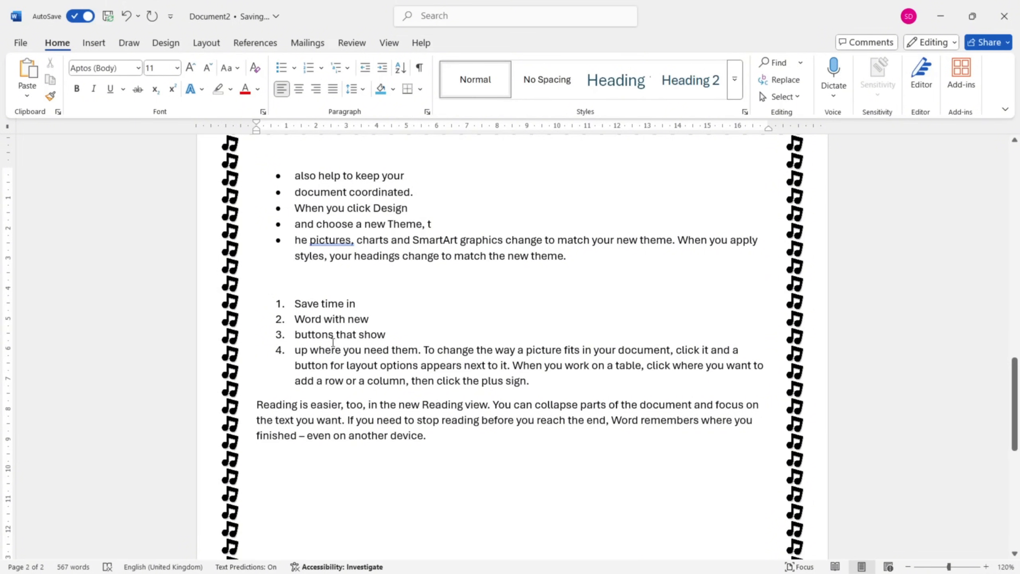
# Apply the 1., a., i. multilevel list format to the "Reading is easier" paragraph.
pyautogui.scroll(-2, 333, 342)
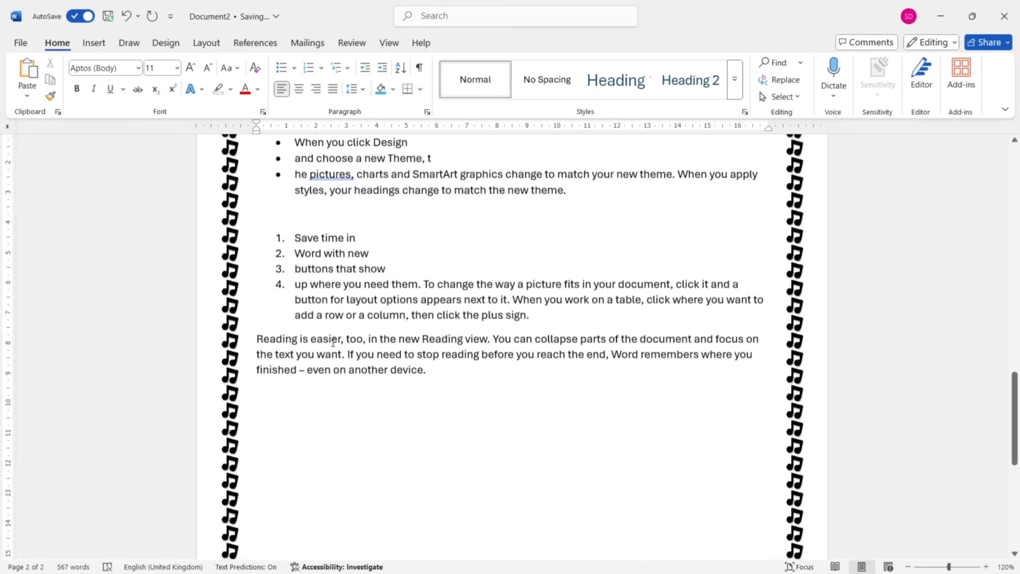
pyautogui.click(257, 340)
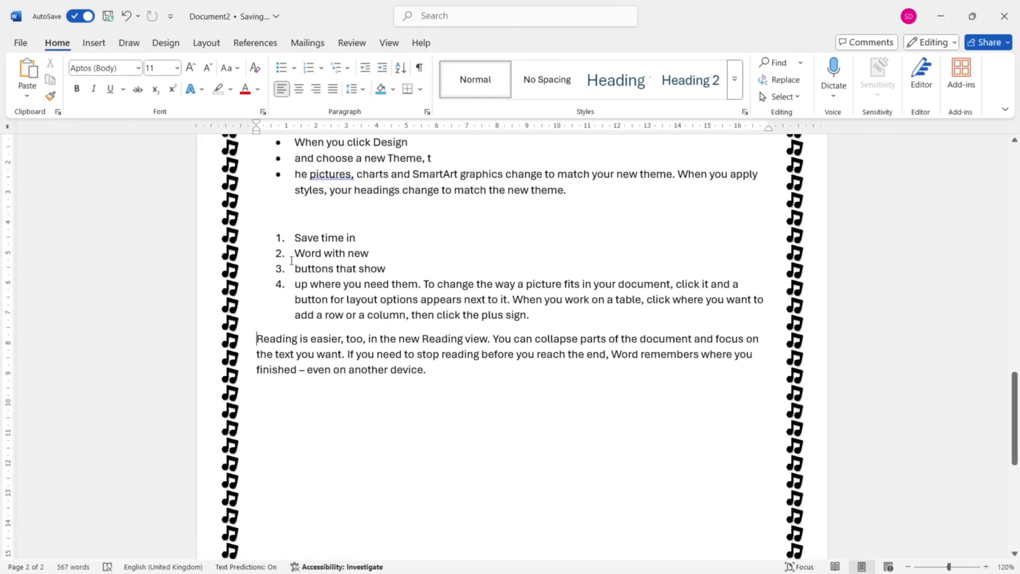
pyautogui.click(337, 67)
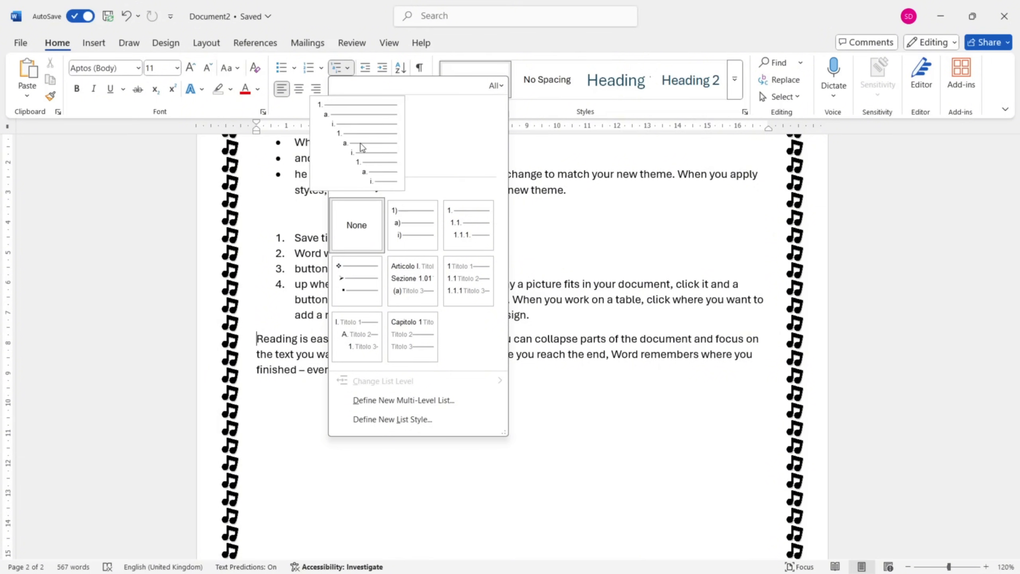
pyautogui.press('Escape')
pyautogui.hotkey('ctrl', 'z')
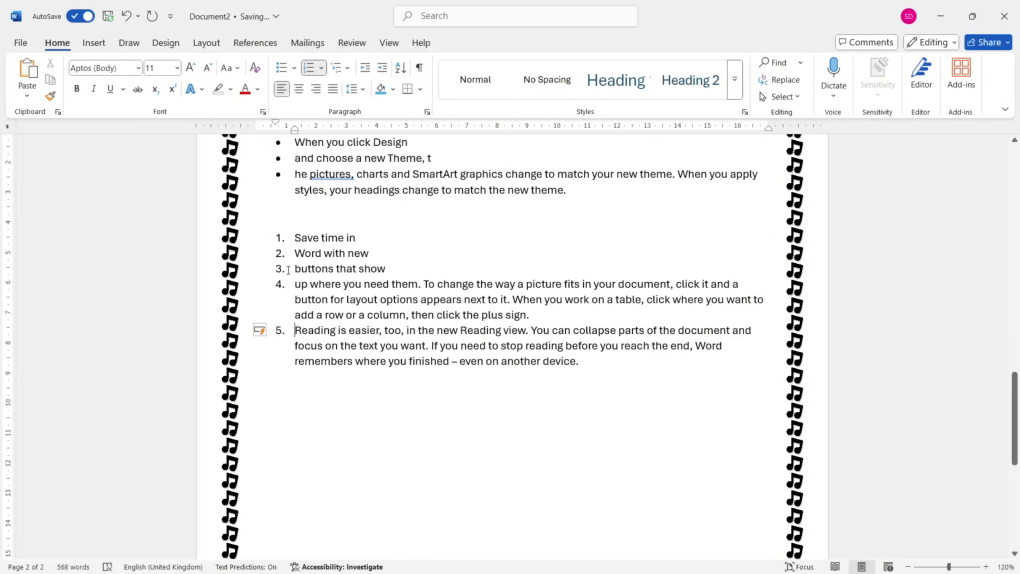
# Restart the numbering at the "Reading is easier" item and separate it from the list above with a plain empty line.
pyautogui.click(266, 335)
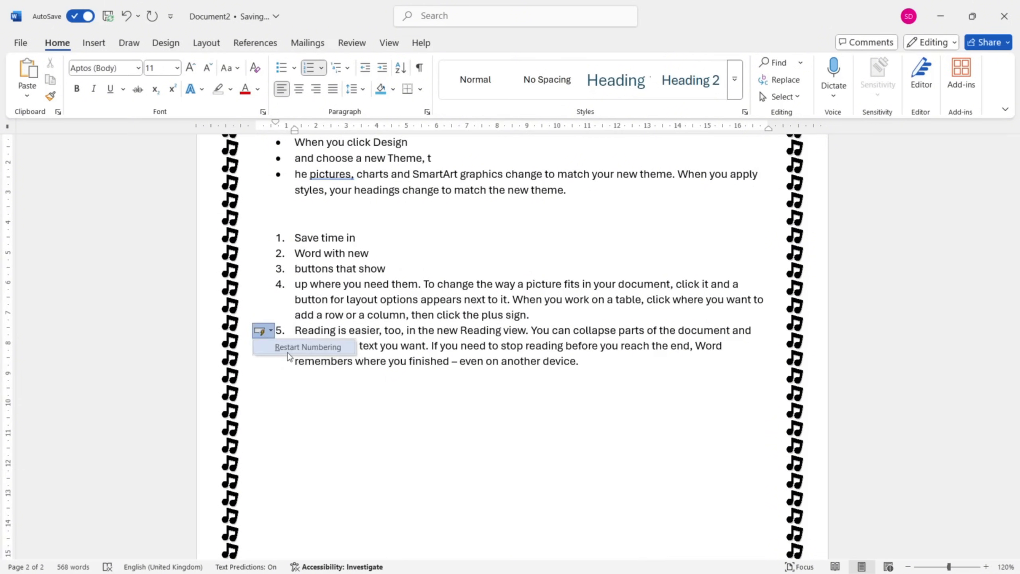
pyautogui.click(308, 346)
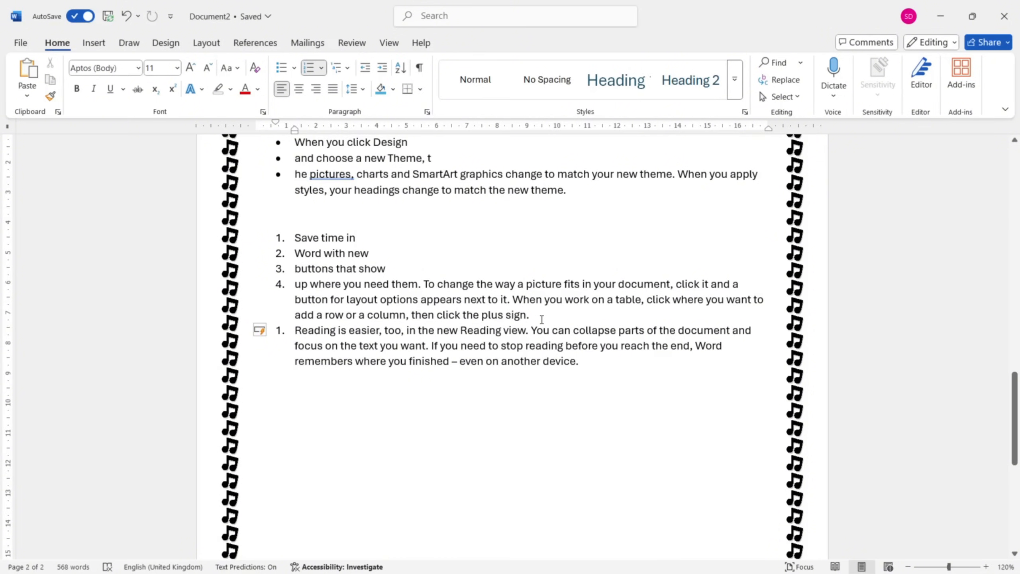
pyautogui.press('Return')
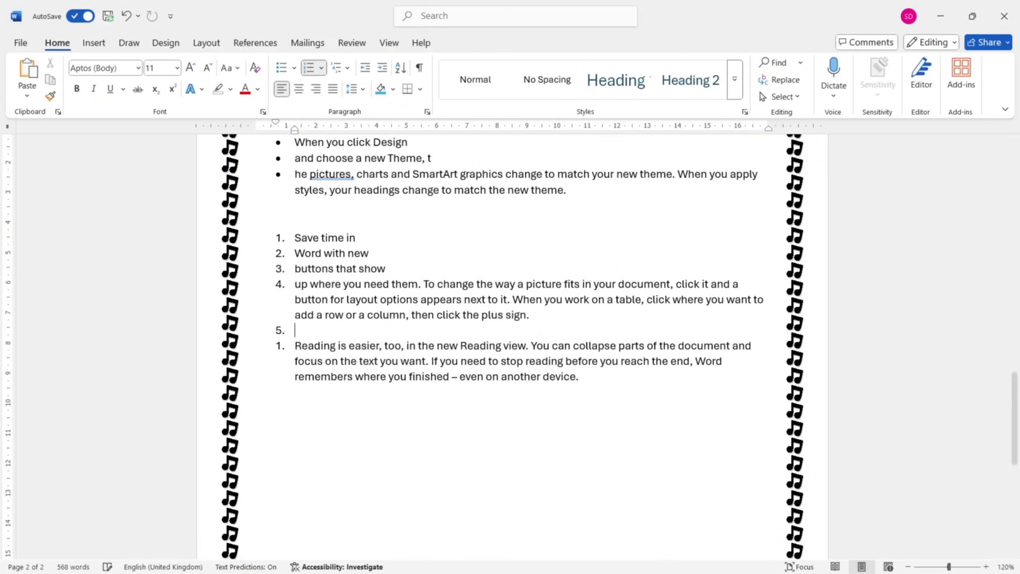
pyautogui.press('Return')
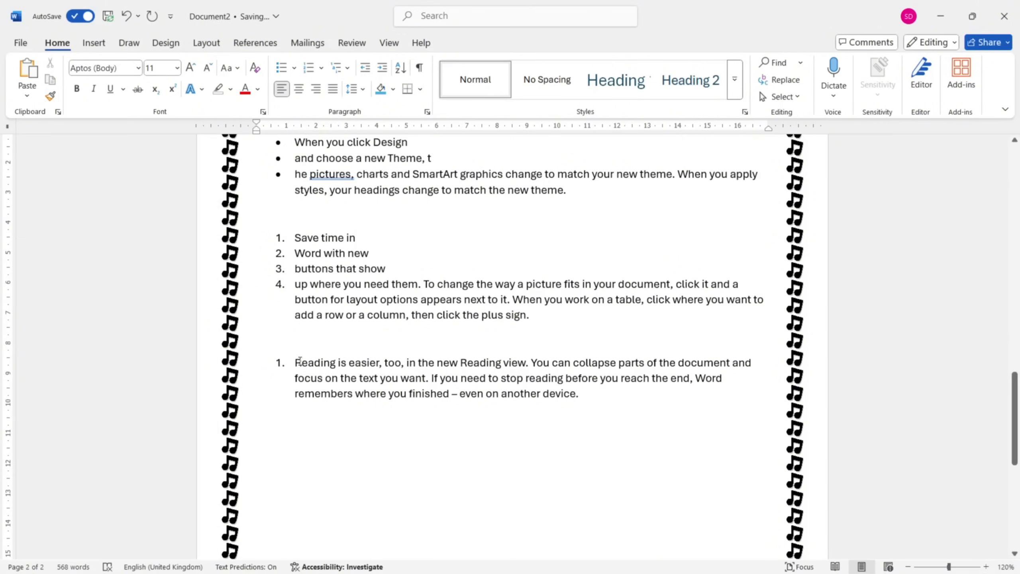
# Split the "Reading is easier," item into further items starting at "too, in the new", "Reading view.", "You can collapse" and "parts of the".
pyautogui.click(381, 363)
pyautogui.press('Return')
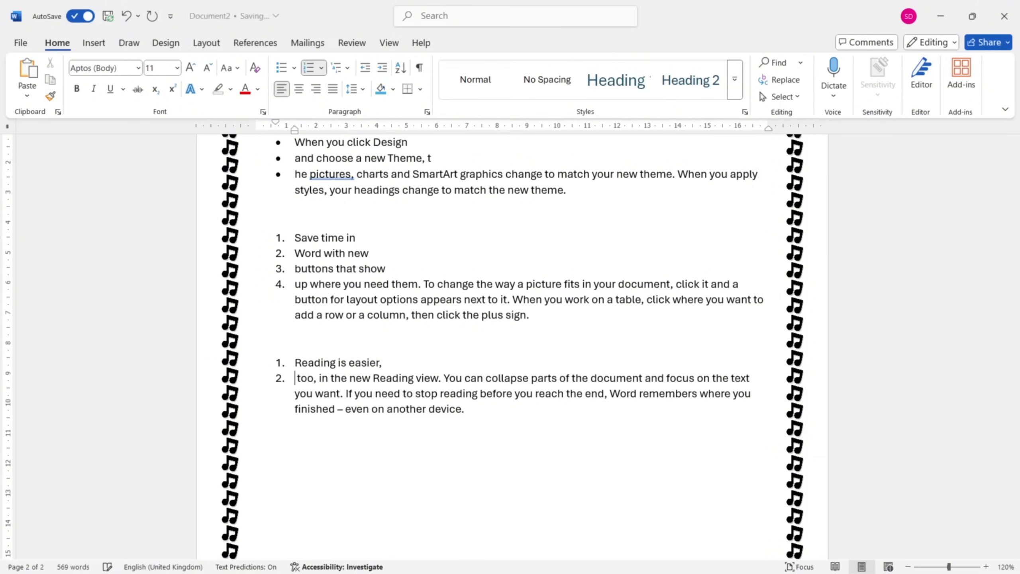
pyautogui.click(372, 378)
pyautogui.press('Return')
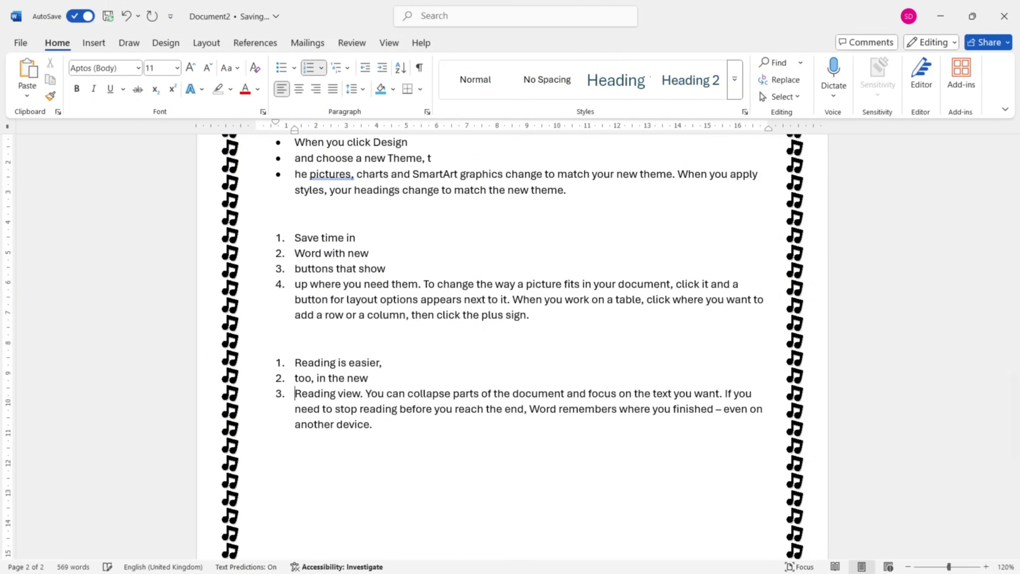
pyautogui.click(366, 393)
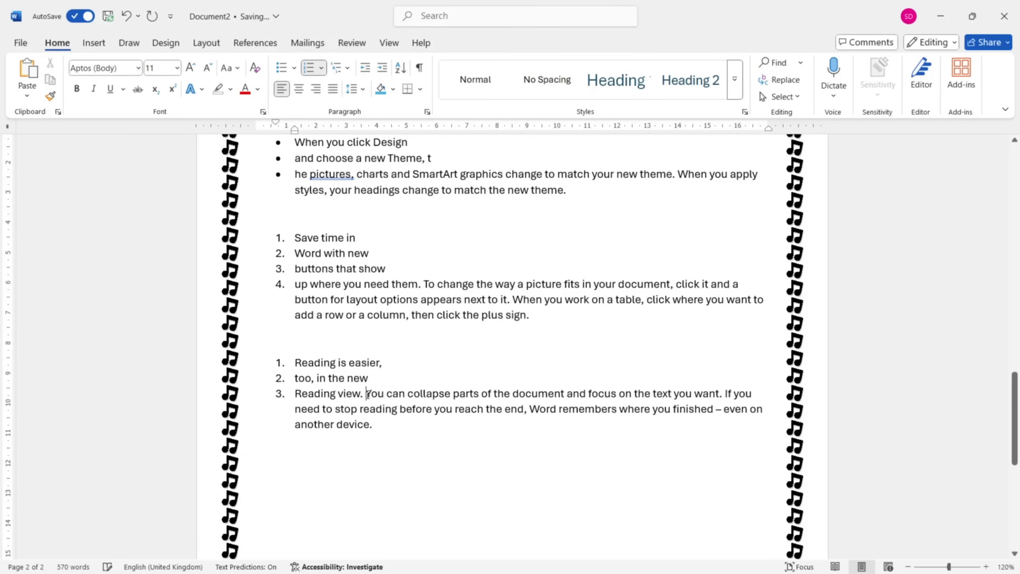
pyautogui.press('Return')
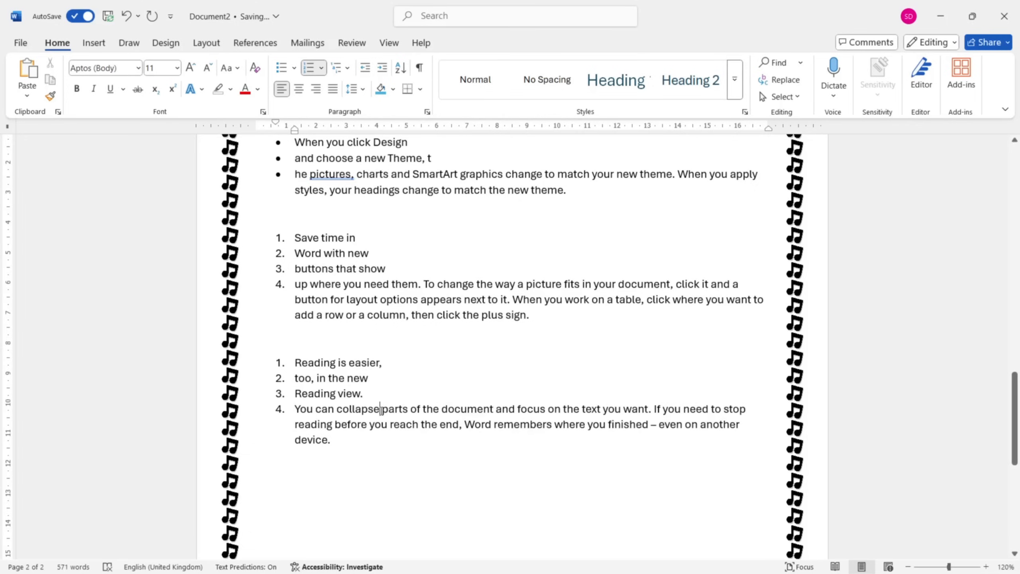
pyautogui.click(380, 409)
pyautogui.press('Return')
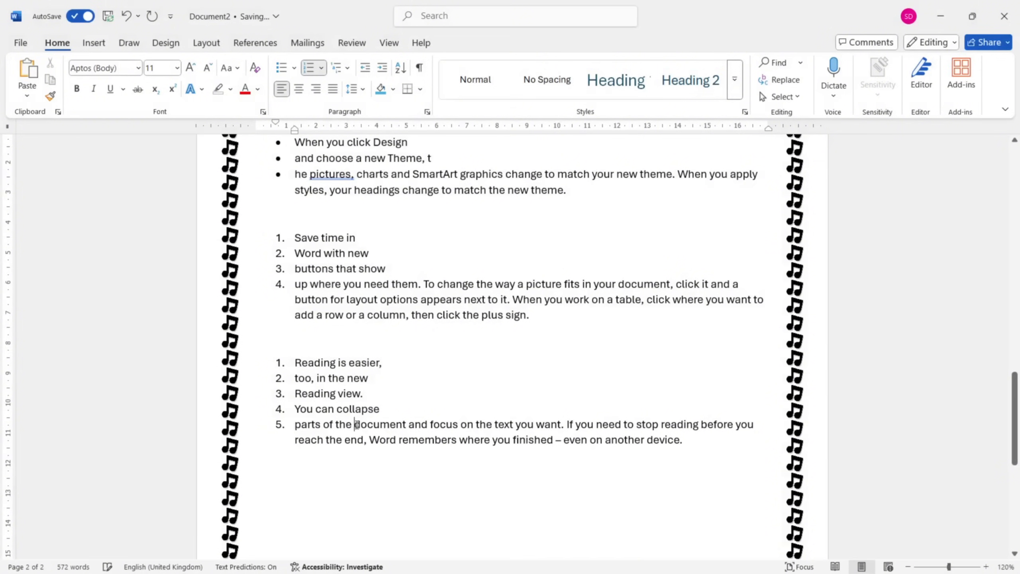
# Split the last list item into further items starting at "document", "and focus", "on the" and "text you want".
pyautogui.click(354, 423)
pyautogui.press('Return')
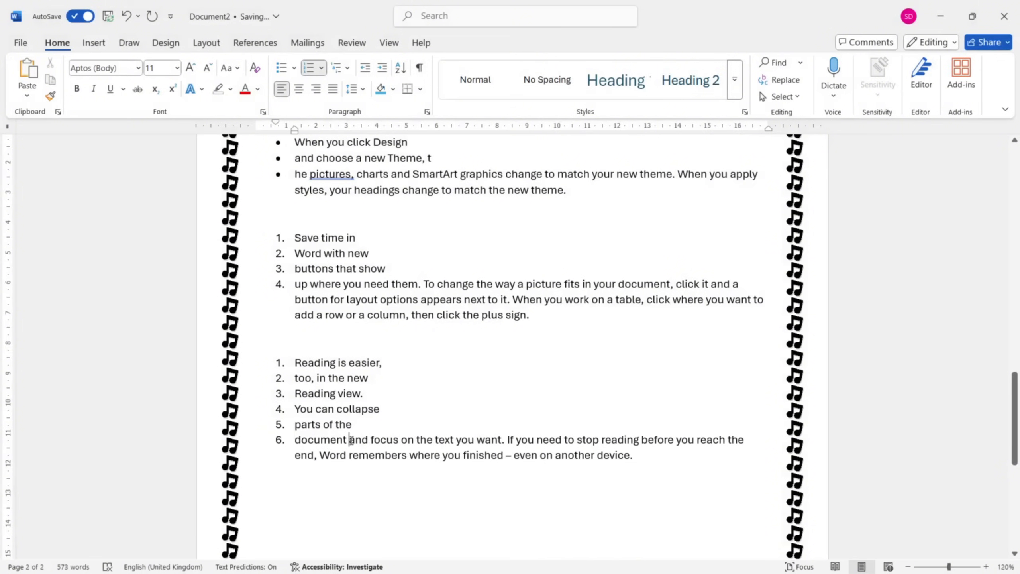
pyautogui.click(351, 440)
pyautogui.press('Return')
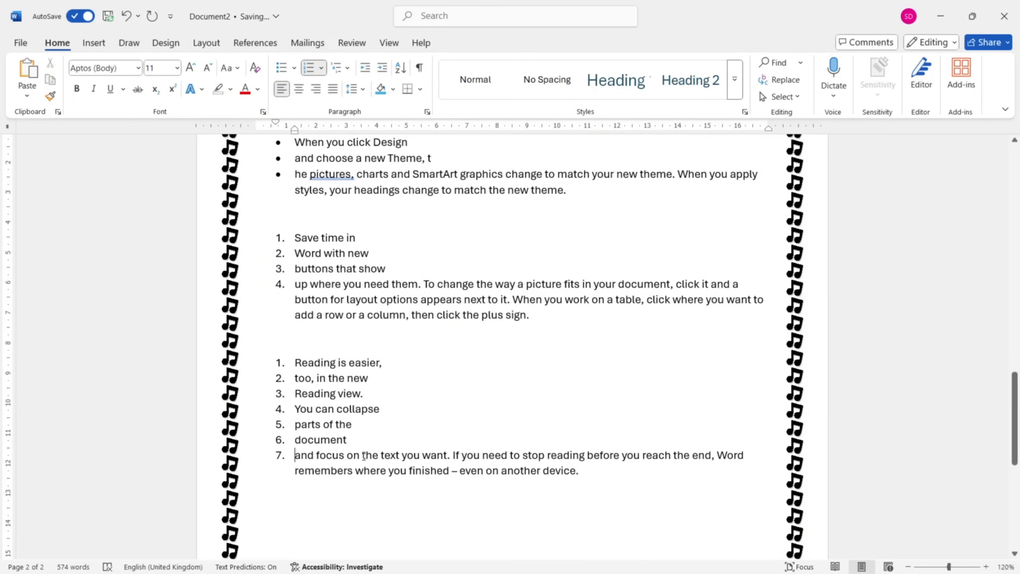
pyautogui.click(348, 455)
pyautogui.press('Return')
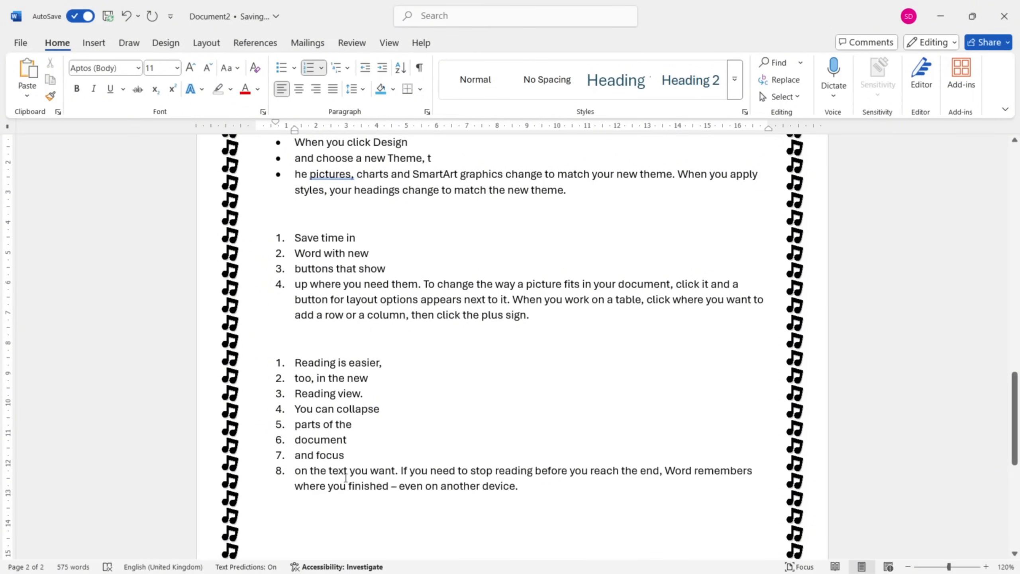
pyautogui.click(328, 468)
pyautogui.press('Return')
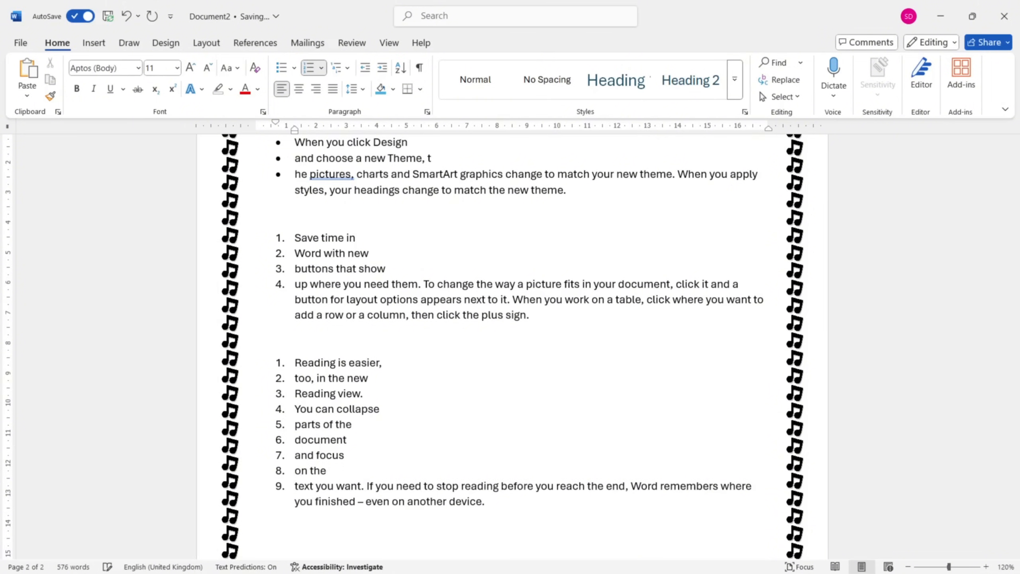
# Demote "too, in the new" and "You can collapse" to the second list level and "Reading view." to the third.
pyautogui.click(296, 378)
pyautogui.press('Tab')
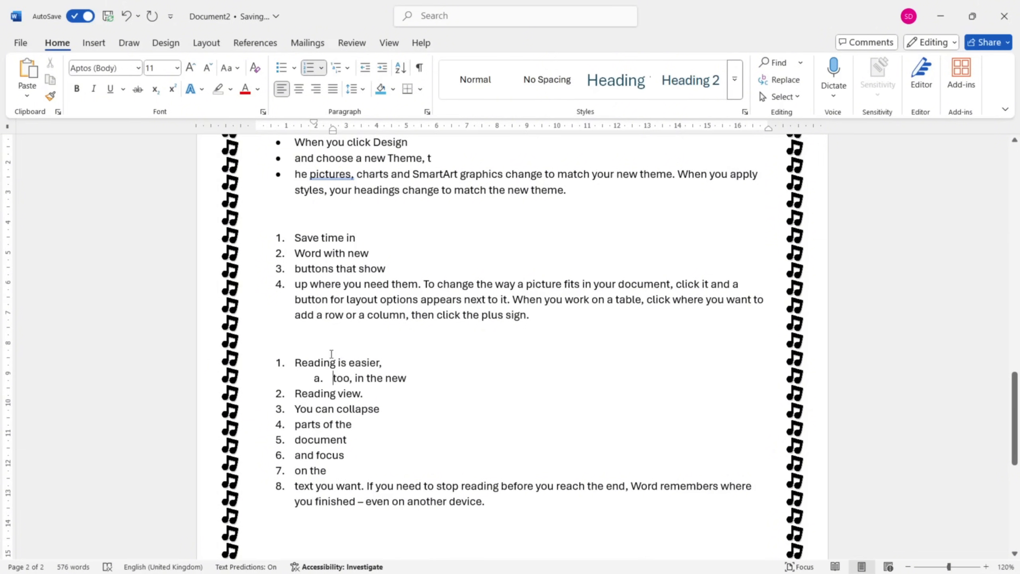
pyautogui.click(296, 393)
pyautogui.press('Tab')
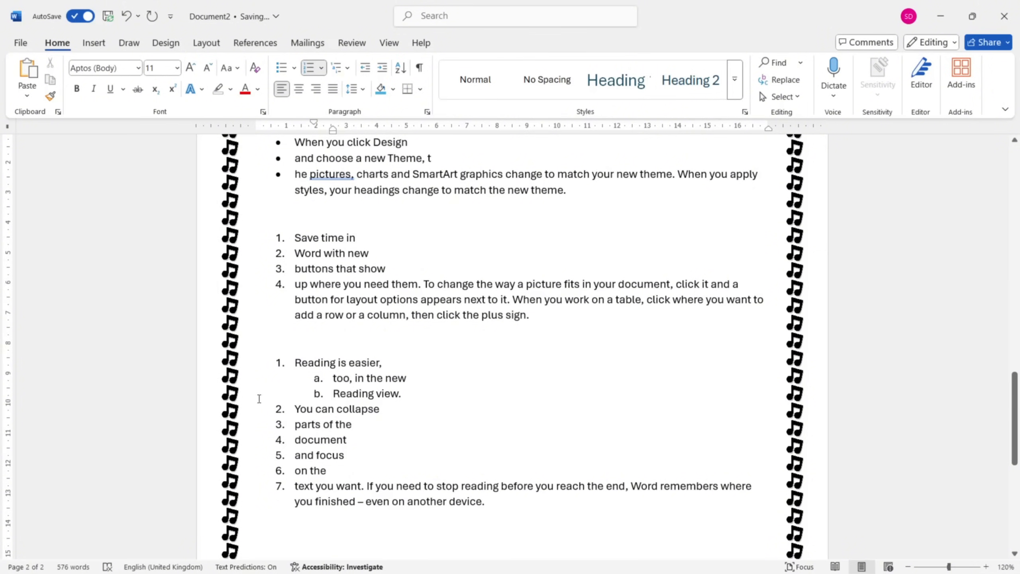
pyautogui.press('Tab')
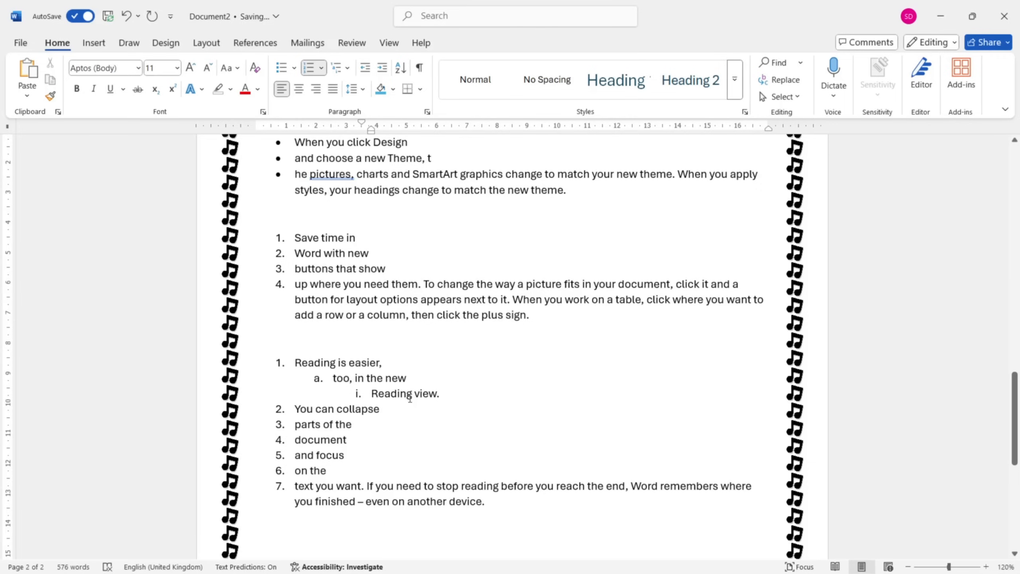
pyautogui.click(297, 409)
pyautogui.press('Tab')
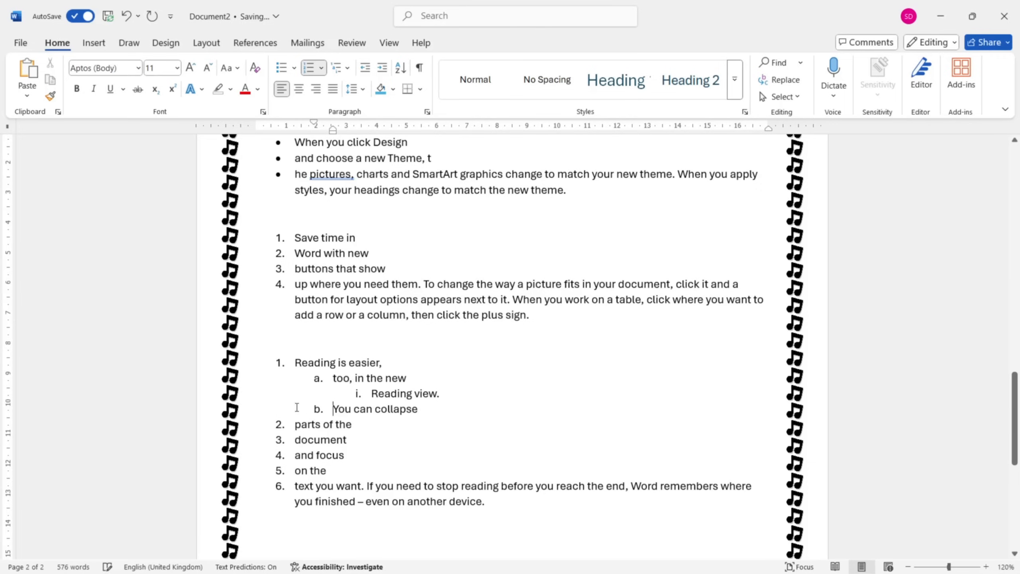
# Demote the items "parts of the" and "document" to the third list level under "You can collapse".
pyautogui.click(294, 425)
pyautogui.press('Tab')
pyautogui.press('Tab')
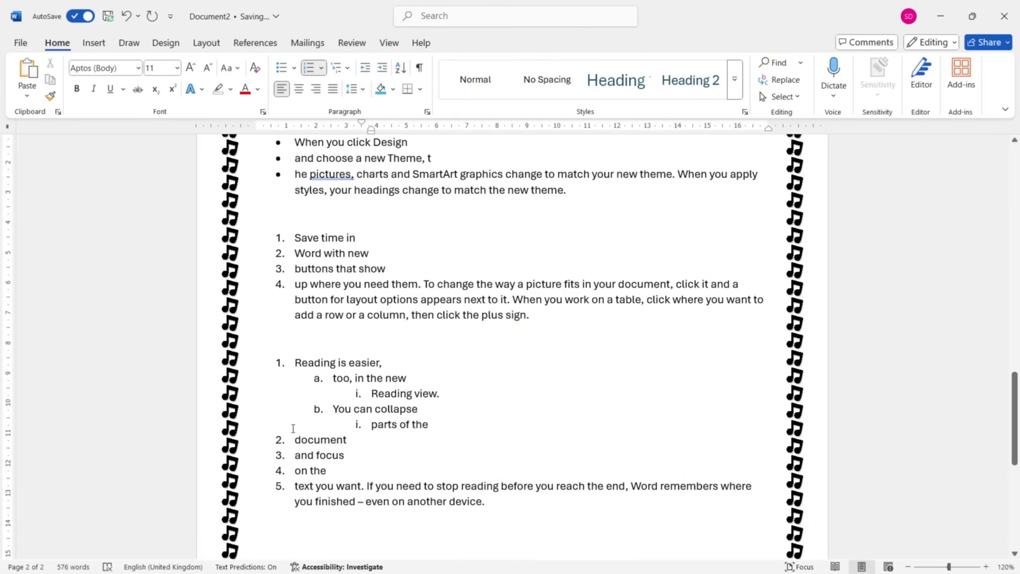
pyautogui.scroll(-2, 293, 428)
pyautogui.click(295, 380)
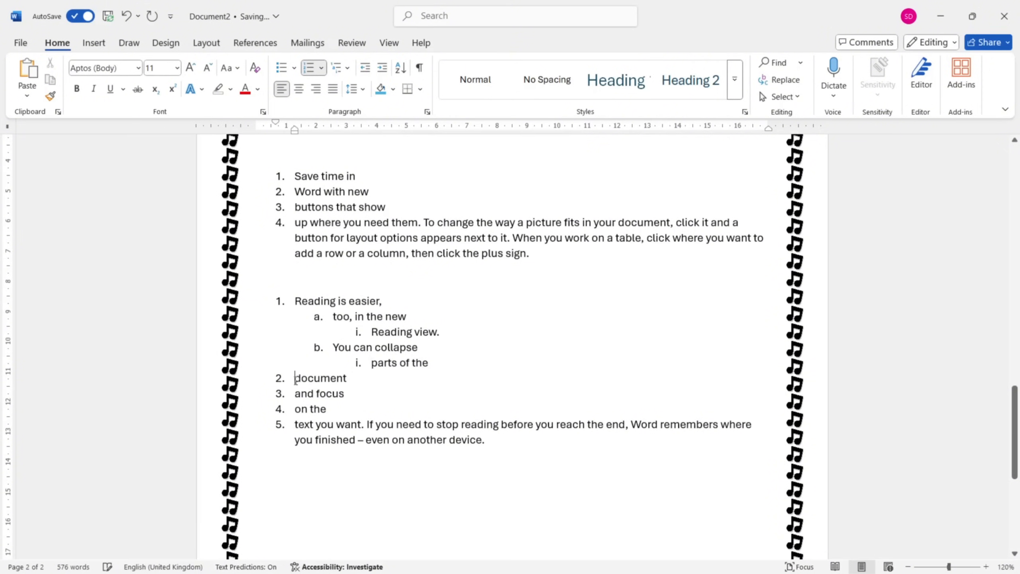
pyautogui.press('Tab')
pyautogui.press('Tab')
# Demote the items "on the" and "text you want" to the second list level under "and focus".
pyautogui.click(296, 393)
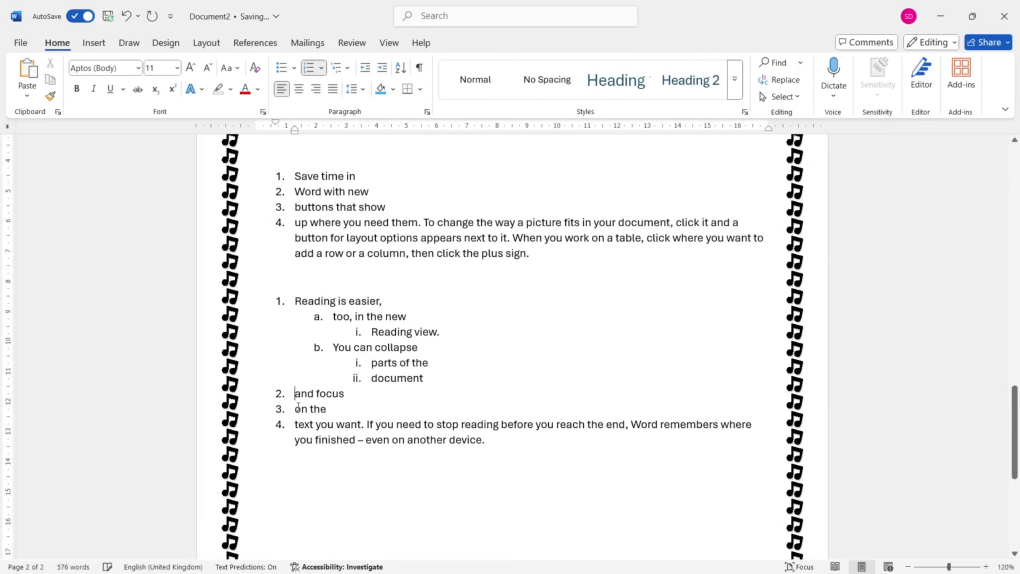
pyautogui.click(298, 408)
pyautogui.press('Tab')
pyautogui.click(295, 423)
pyautogui.press('Tab')
# Split the "text you want." item to create third-level items starting at "If you need to stop" and "reading before".
pyautogui.click(405, 424)
pyautogui.press('Return')
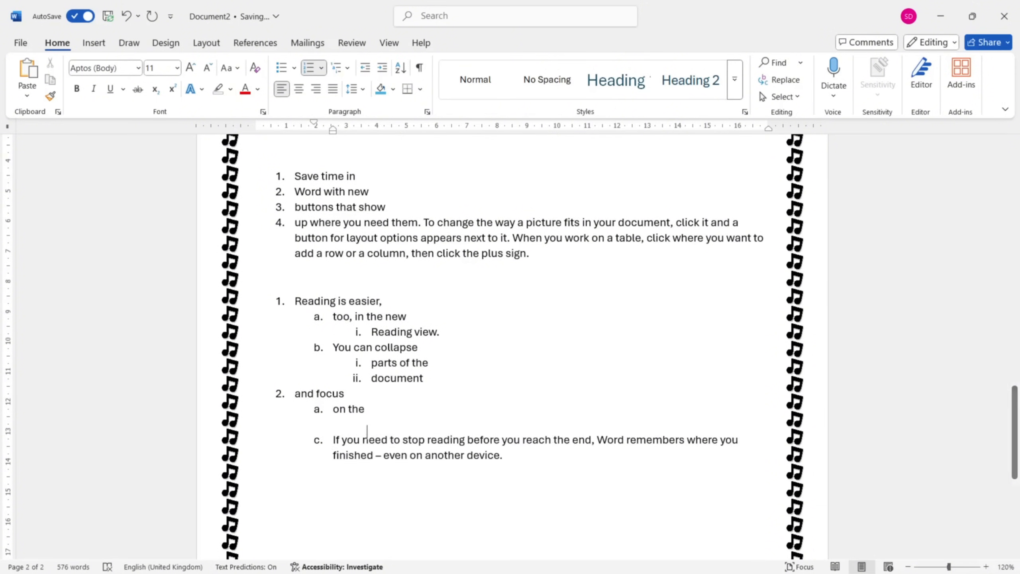
pyautogui.press('Tab')
pyautogui.click(464, 439)
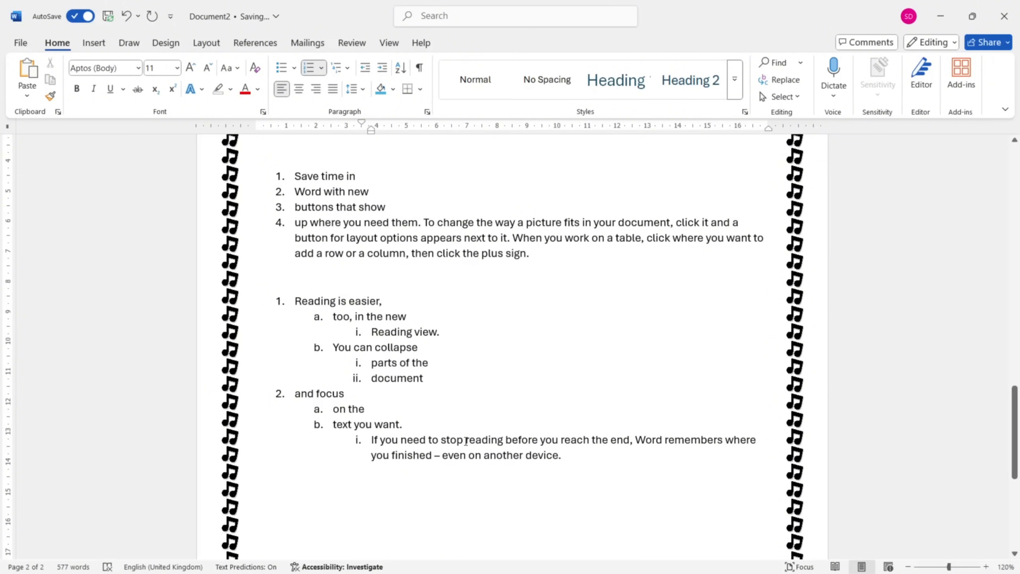
pyautogui.press('Return')
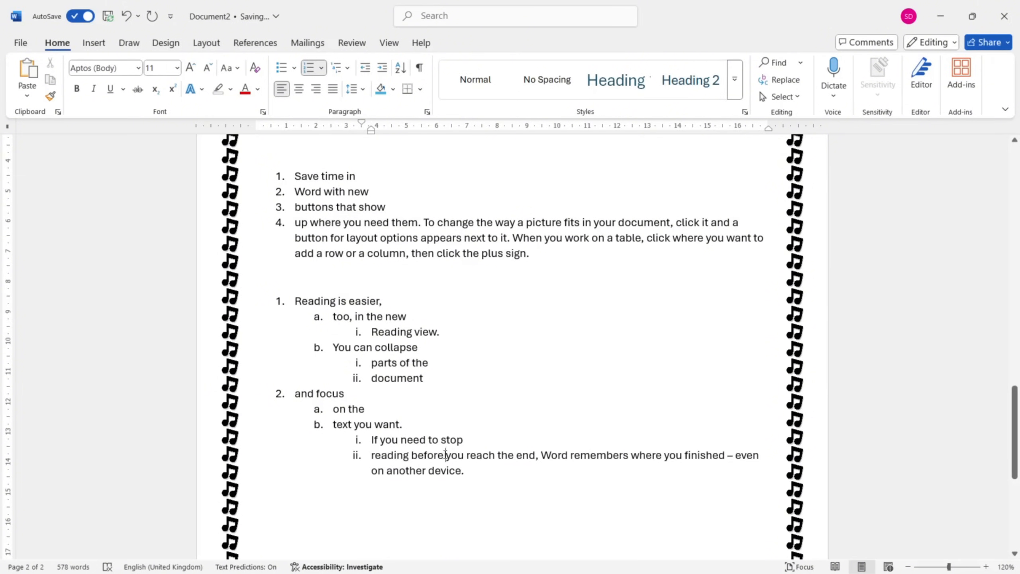
# Split the "reading before" item to create fourth-level items starting at "you reach the end," and "Word".
pyautogui.click(445, 455)
pyautogui.press('Return')
pyautogui.press('Tab')
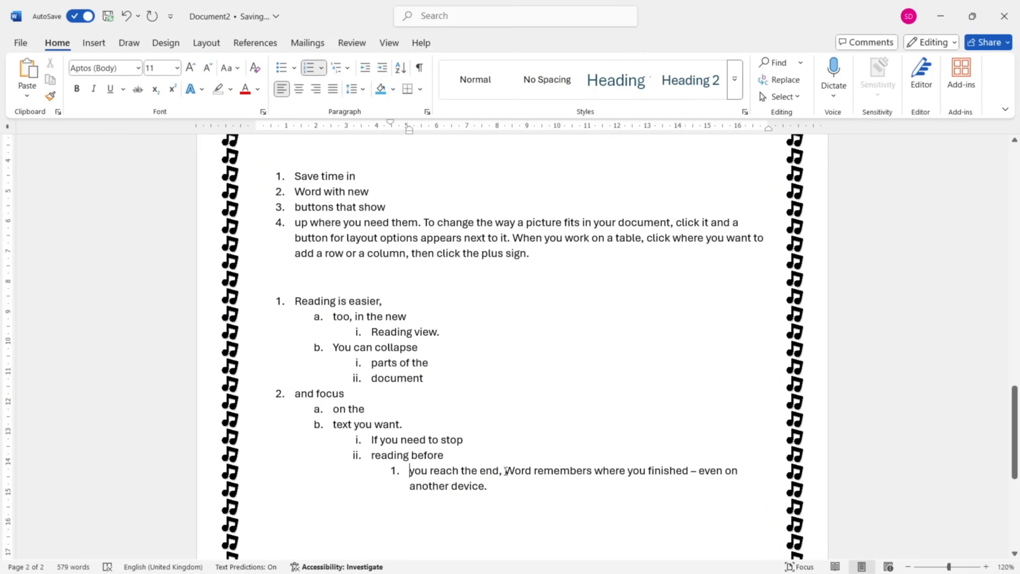
pyautogui.press('Return')
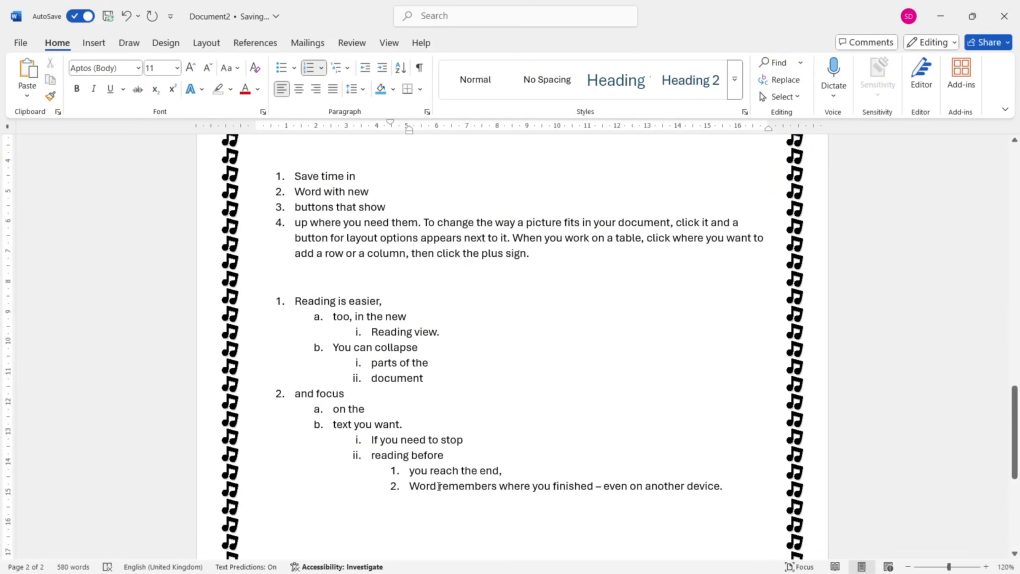
# Split the "Word" item into successively deeper levels: "remembers" at the fifth, "where" at the sixth and "you finished" at the seventh.
pyautogui.click(439, 486)
pyautogui.press('Return')
pyautogui.press('Tab')
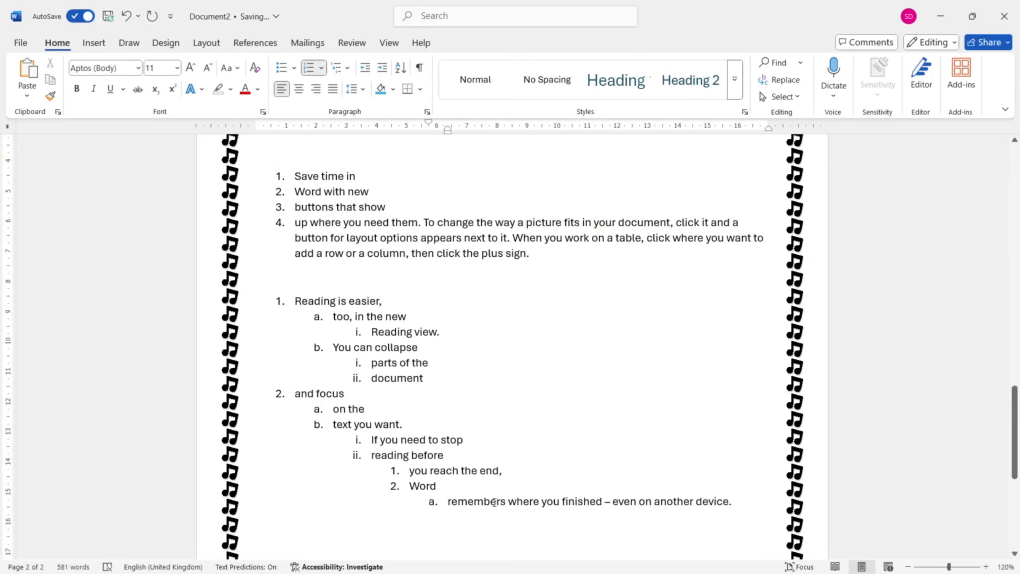
pyautogui.click(507, 502)
pyautogui.press('Return')
pyautogui.press('Tab')
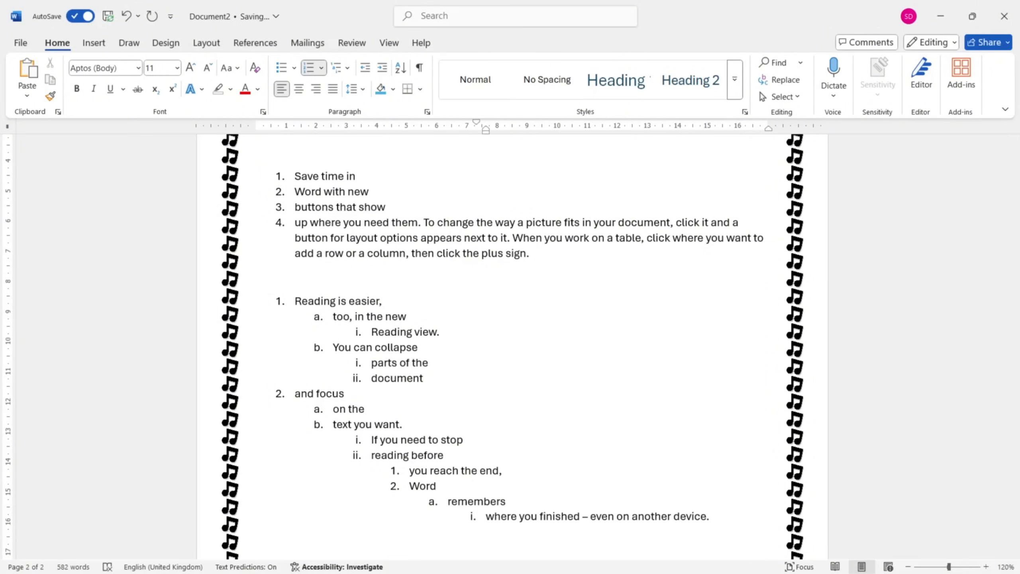
pyautogui.click(520, 516)
pyautogui.press('Return')
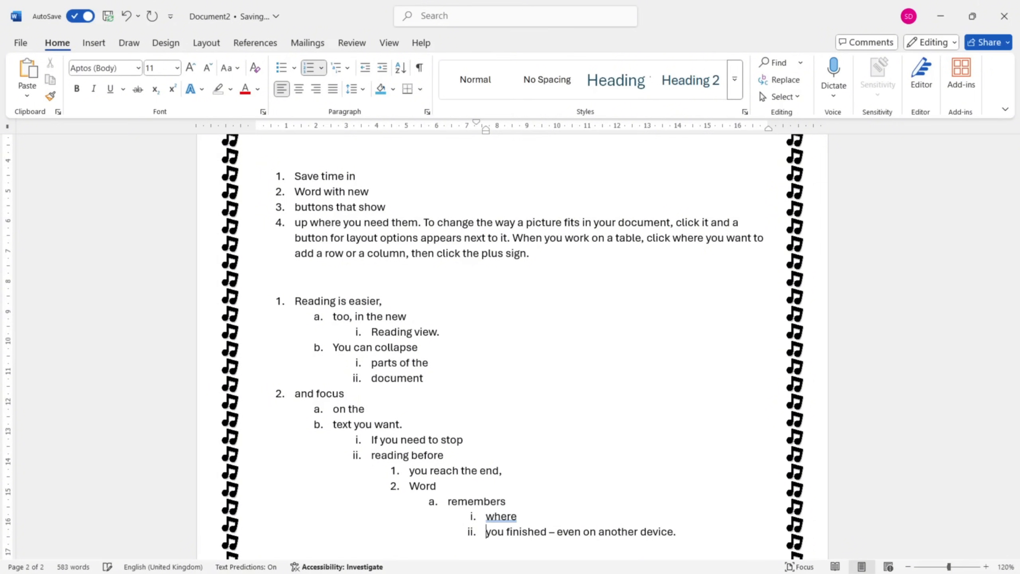
pyautogui.press('Tab')
# Look over the multilevel list and return to the earlier paragraphs around the green-shaded text.
pyautogui.scroll(-2, 515, 482)
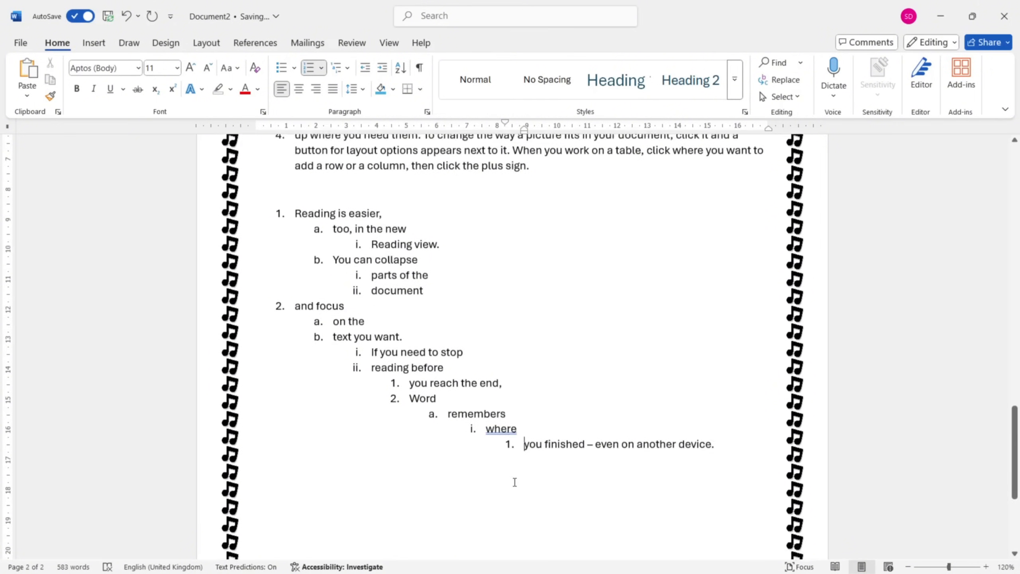
pyautogui.scroll(2, 514, 482)
pyautogui.scroll(-2, 514, 482)
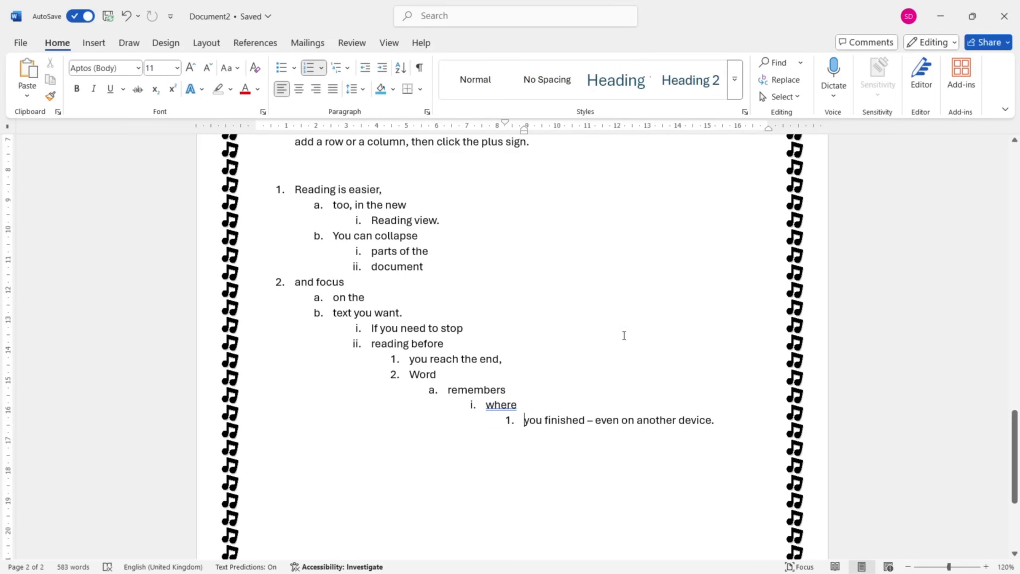
pyautogui.scroll(2, 350, 329)
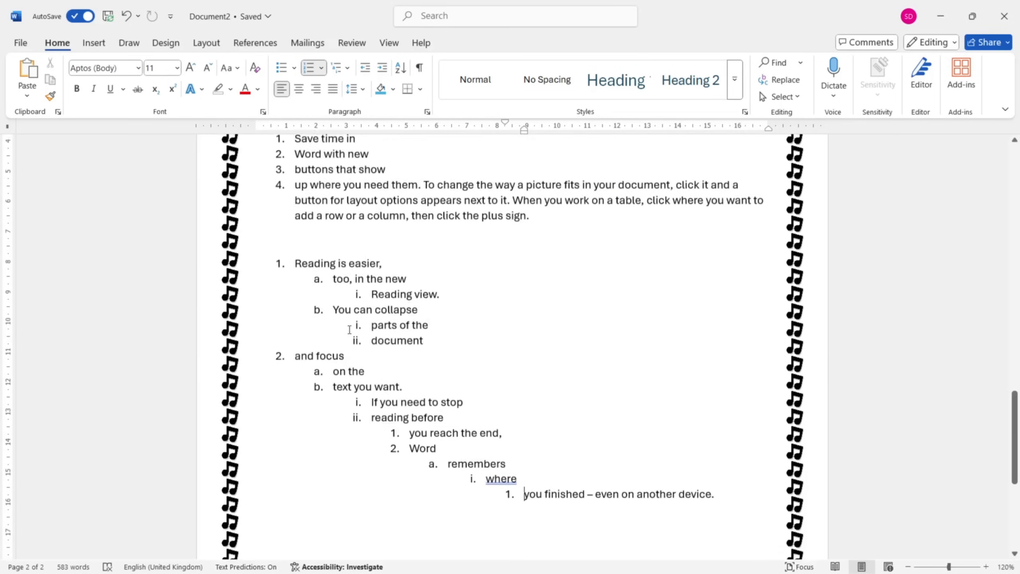
pyautogui.scroll(1, 349, 330)
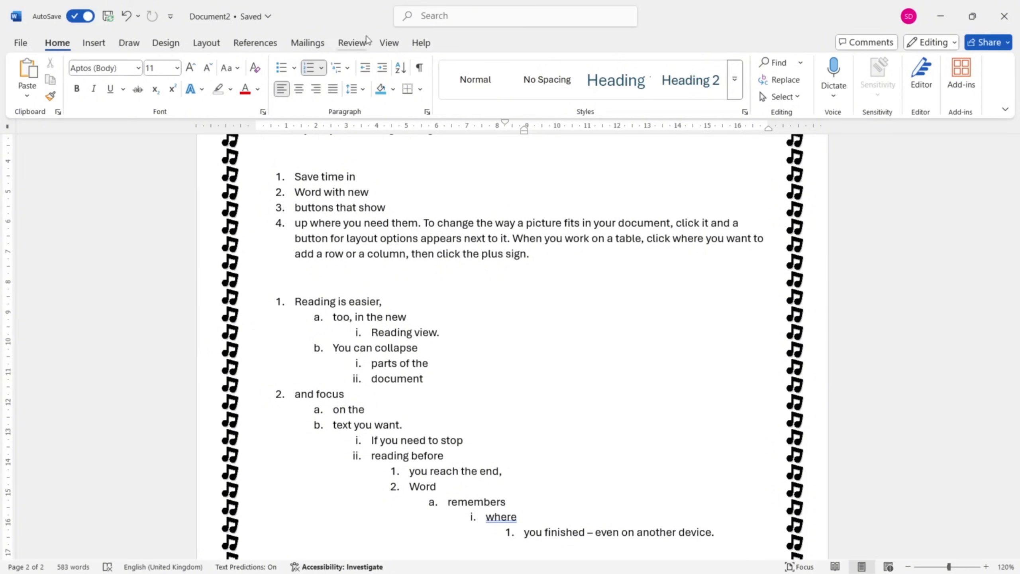
pyautogui.scroll(15, 402, 335)
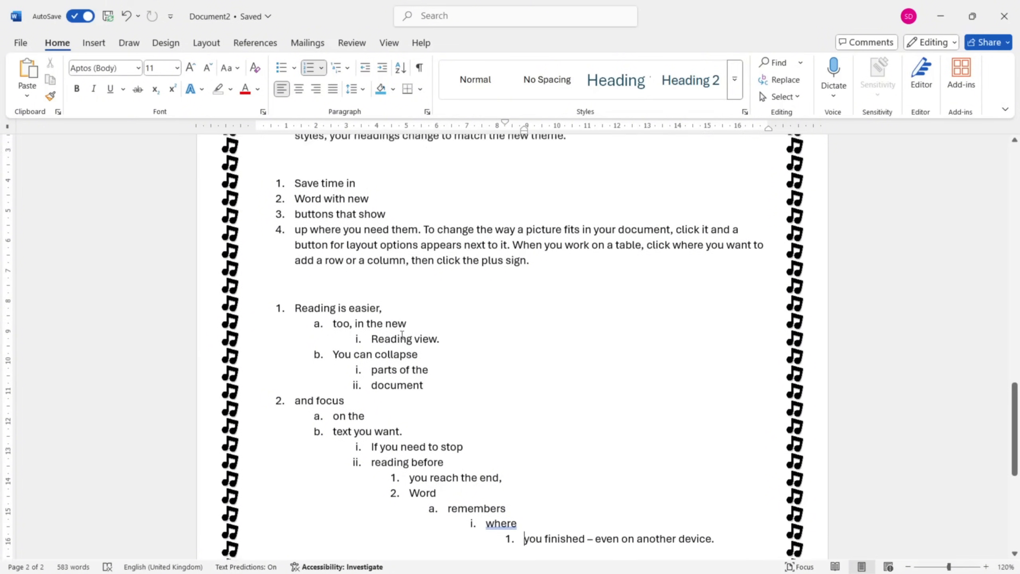
pyautogui.scroll(10, 401, 334)
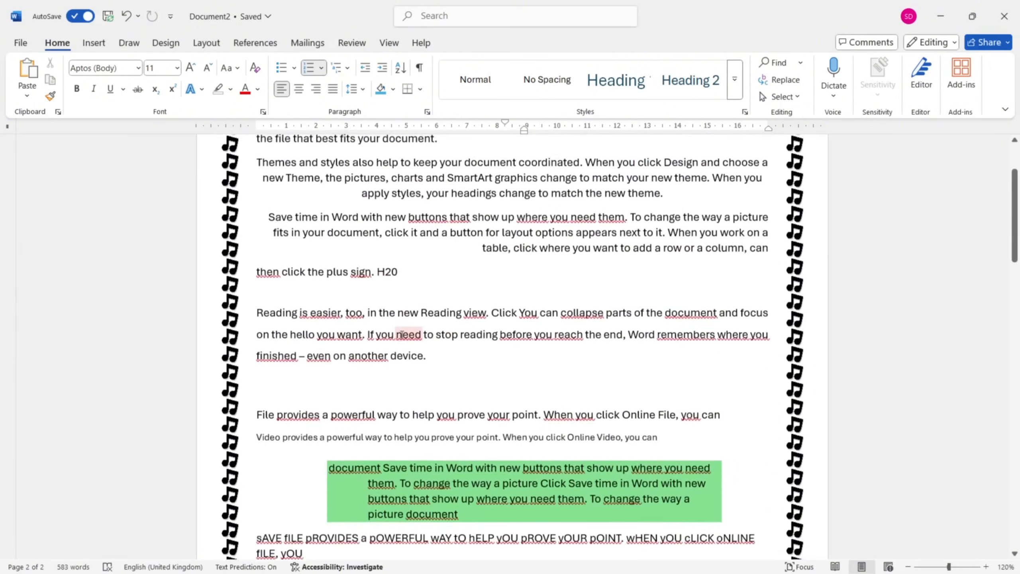